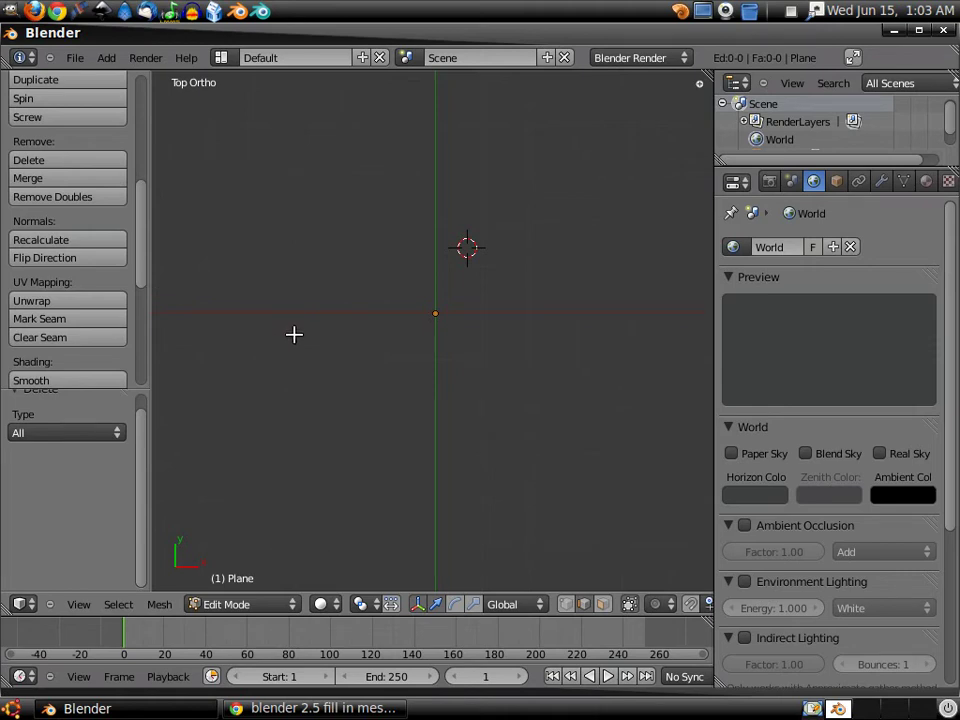
- Snap the 3D cursor to the center and add a plane mesh at the origin
key("shift+s")
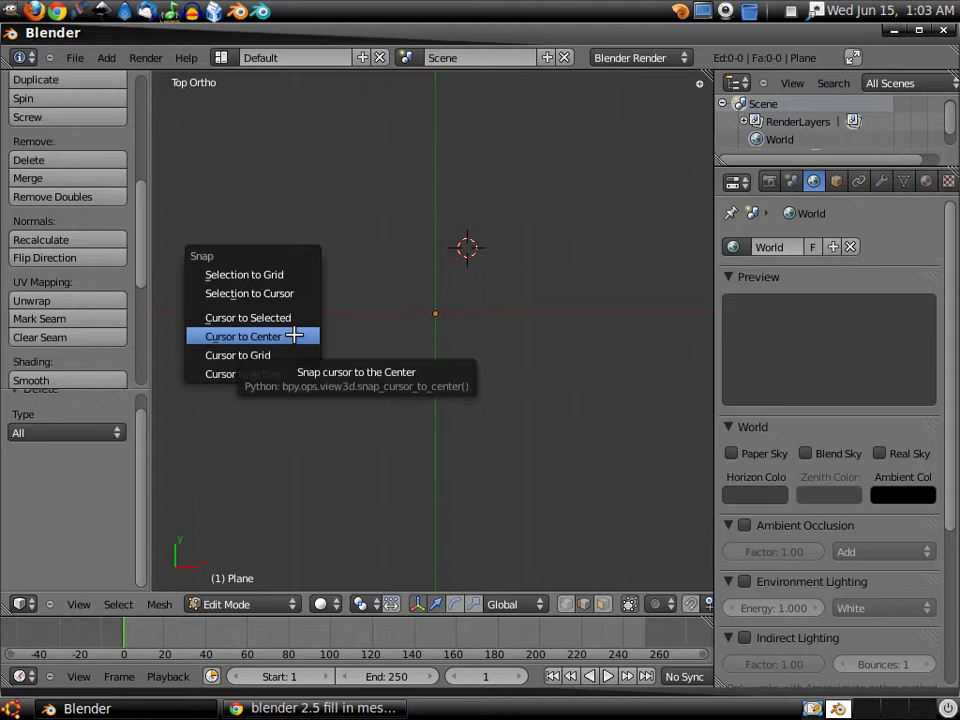
left_click(294, 336)
left_click(106, 57)
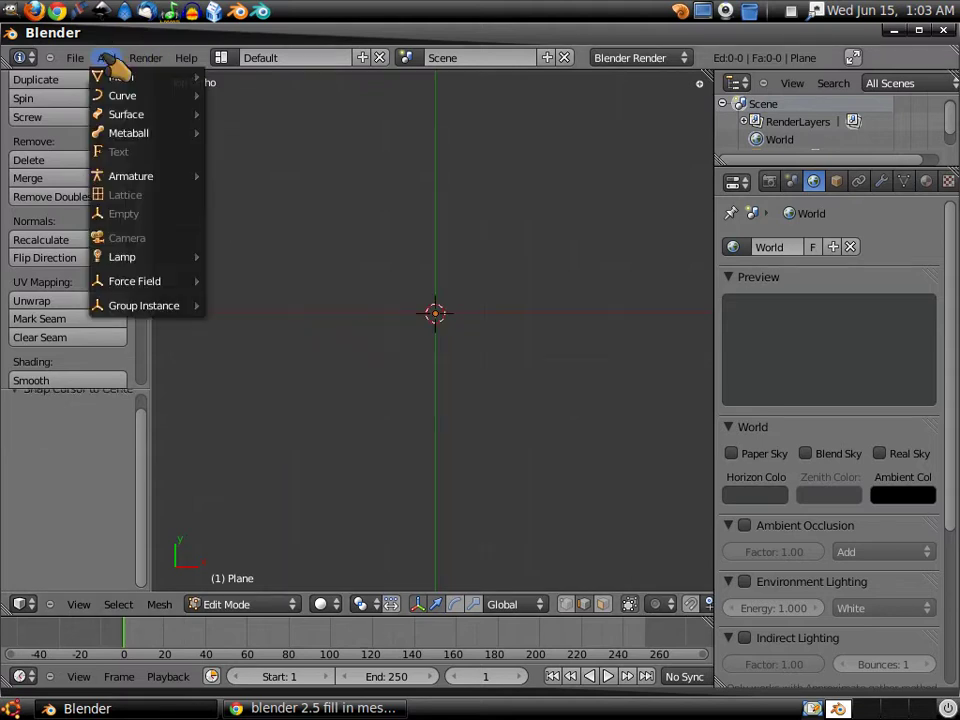
mouse_move(118, 78)
left_click(220, 78)
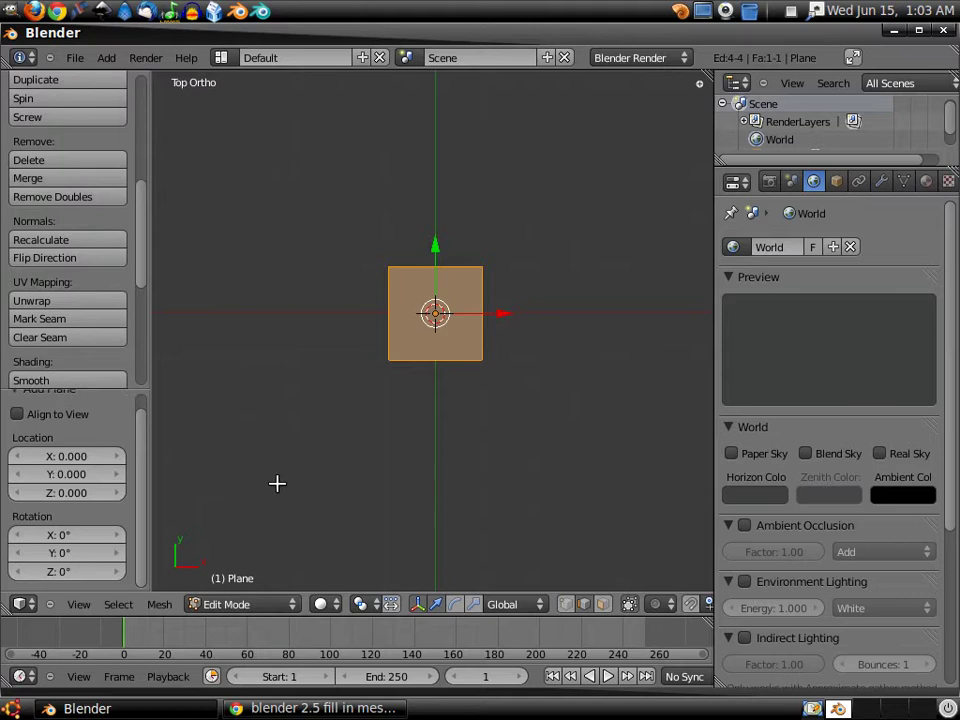
- Subdivide the whole plane once in Edit Mode
key("Tab")
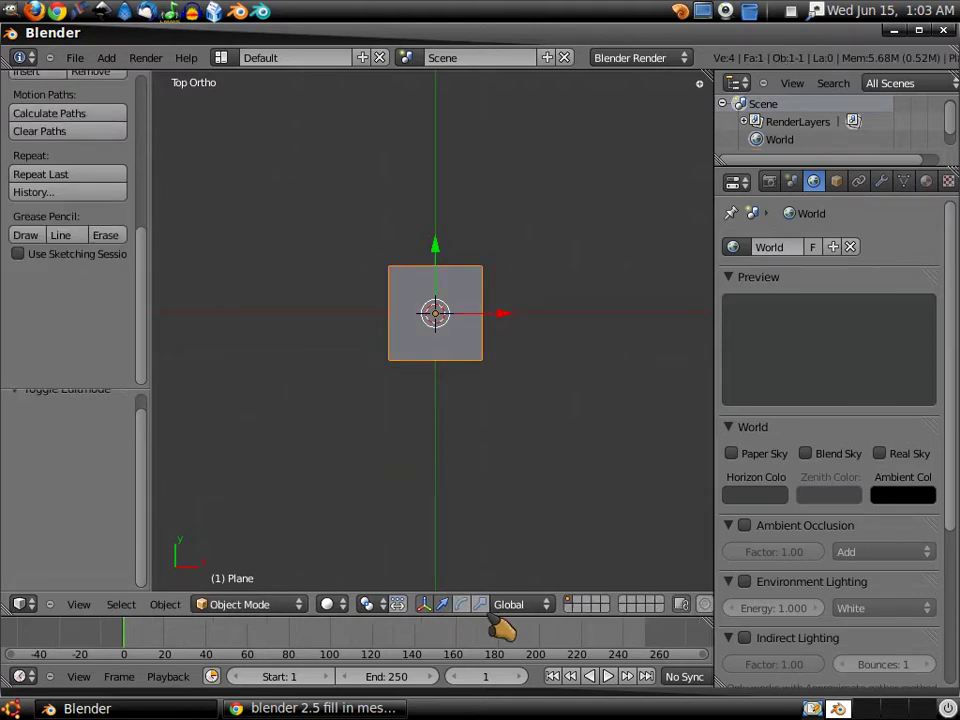
key("Tab")
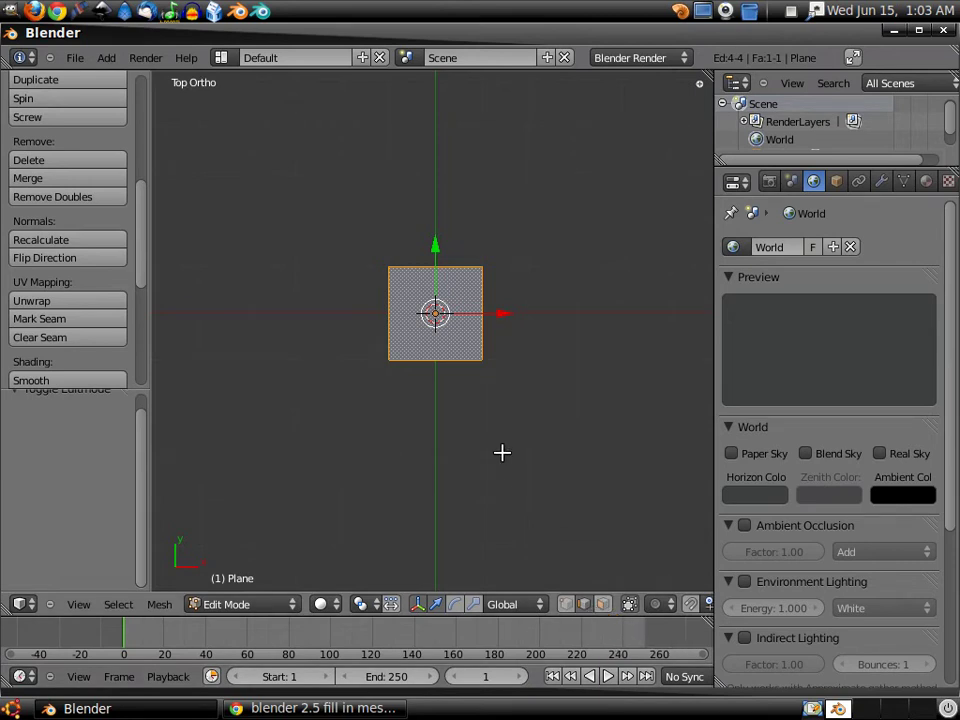
key("w")
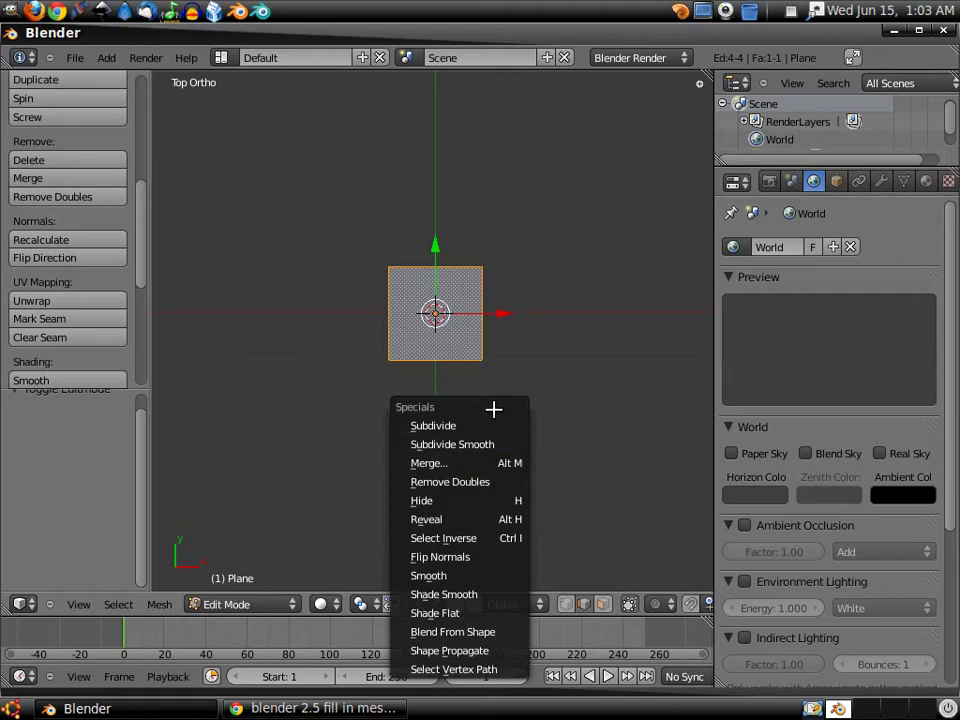
left_click(497, 424)
- Select the middle vertex of each of the plane's four sides and scale them outward by about 1.07
left_click(566, 604)
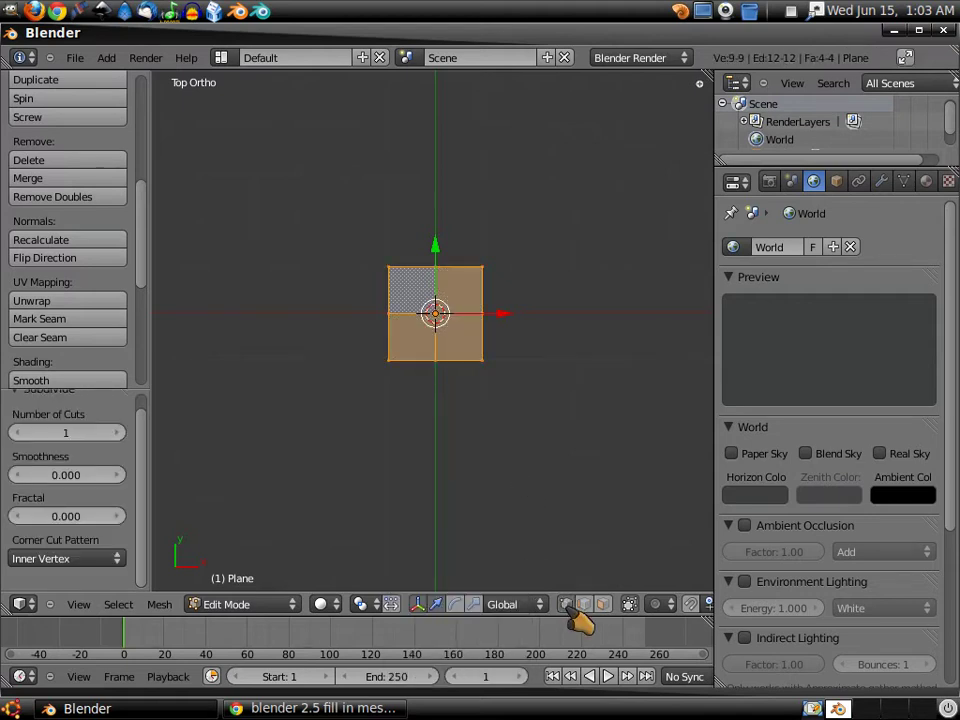
right_click(483, 313)
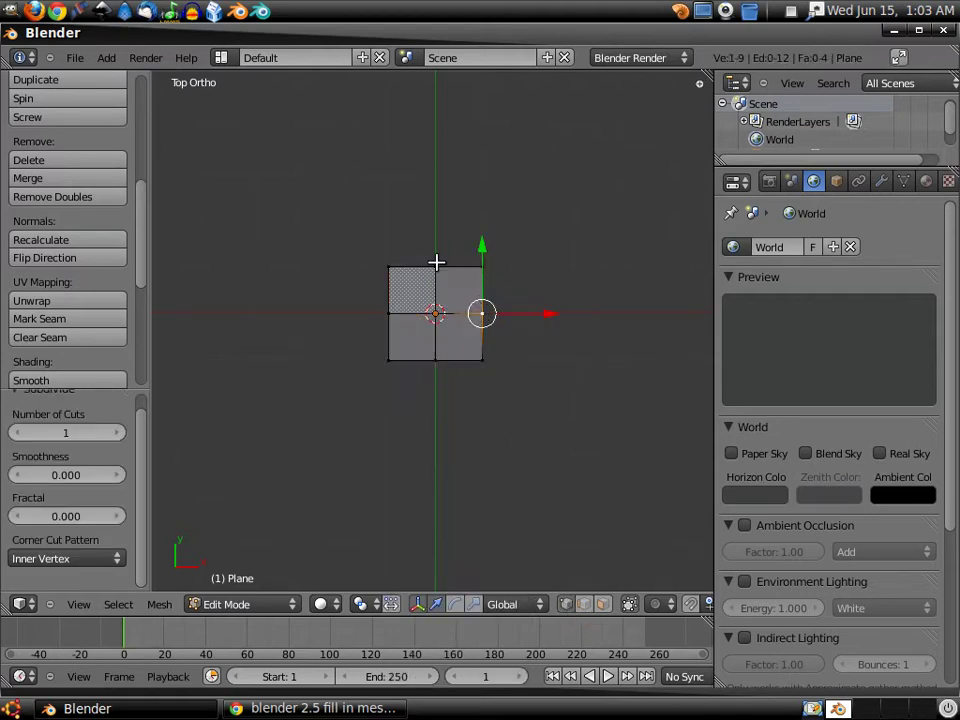
right_click(436, 267, "shift")
right_click(390, 312, "shift")
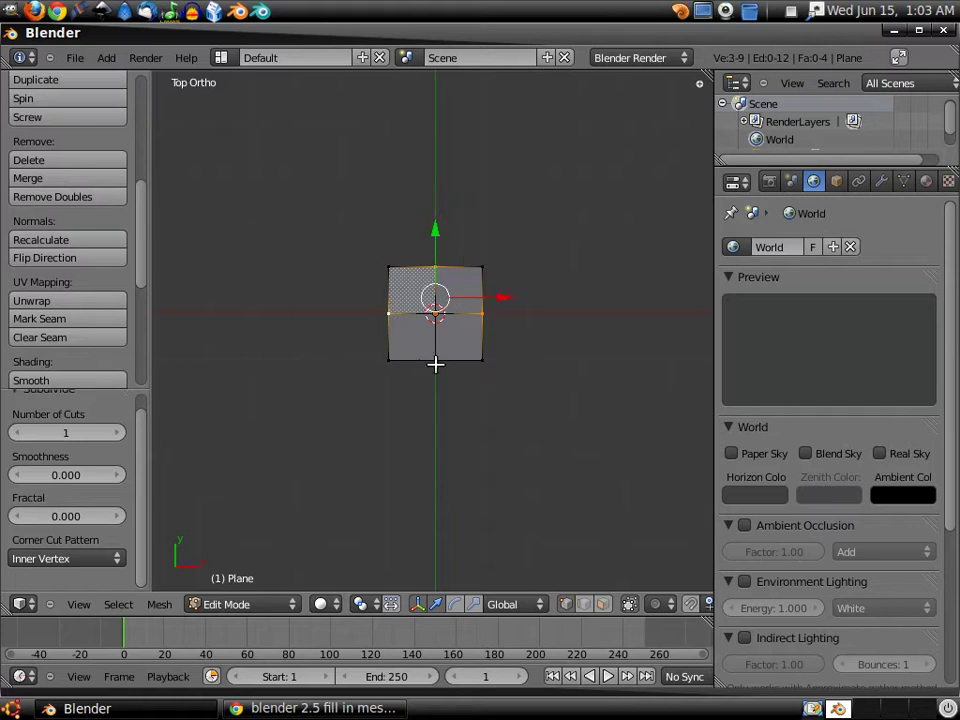
right_click(436, 361, "shift")
key("s")
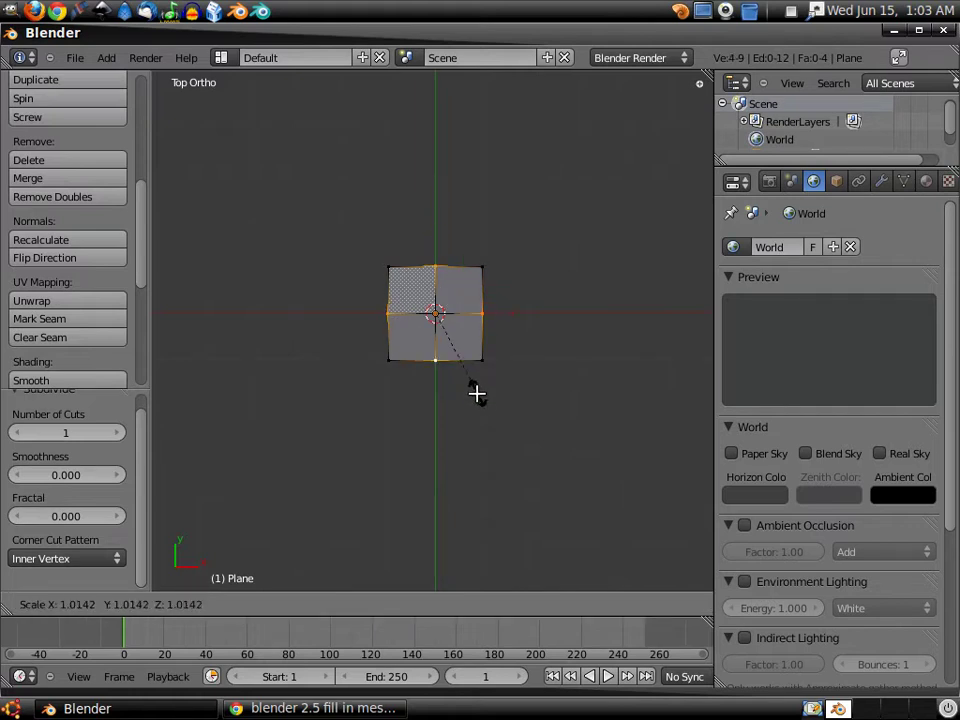
left_click(480, 397)
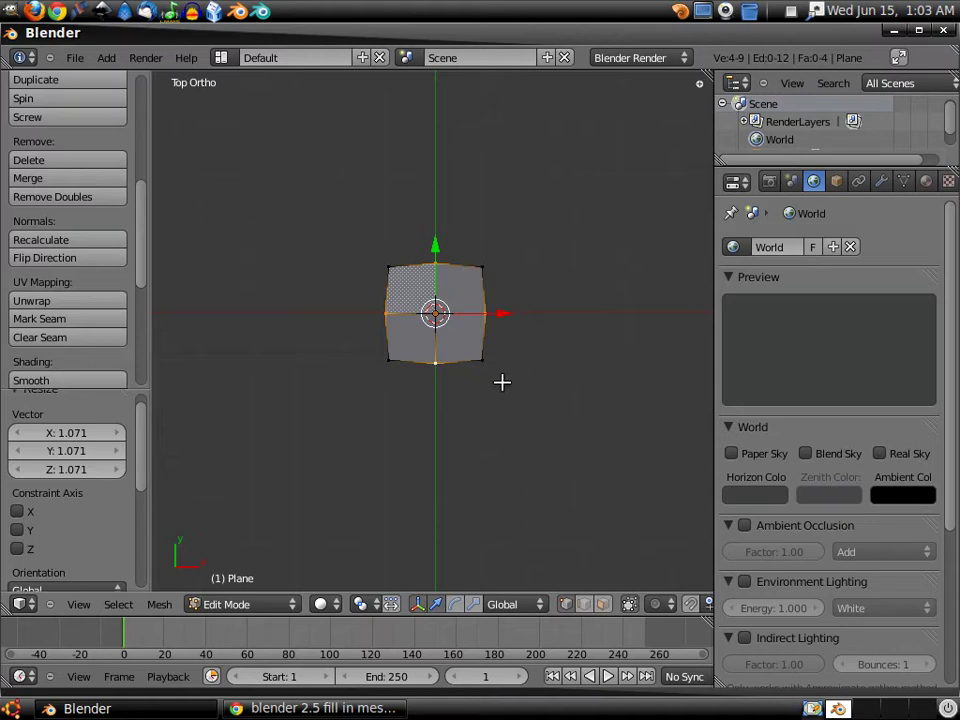
- Extrude the four side-midpoint vertices in place and scale the new ones outward by about 2.78 to form a cross
key("e")
right_click(502, 382)
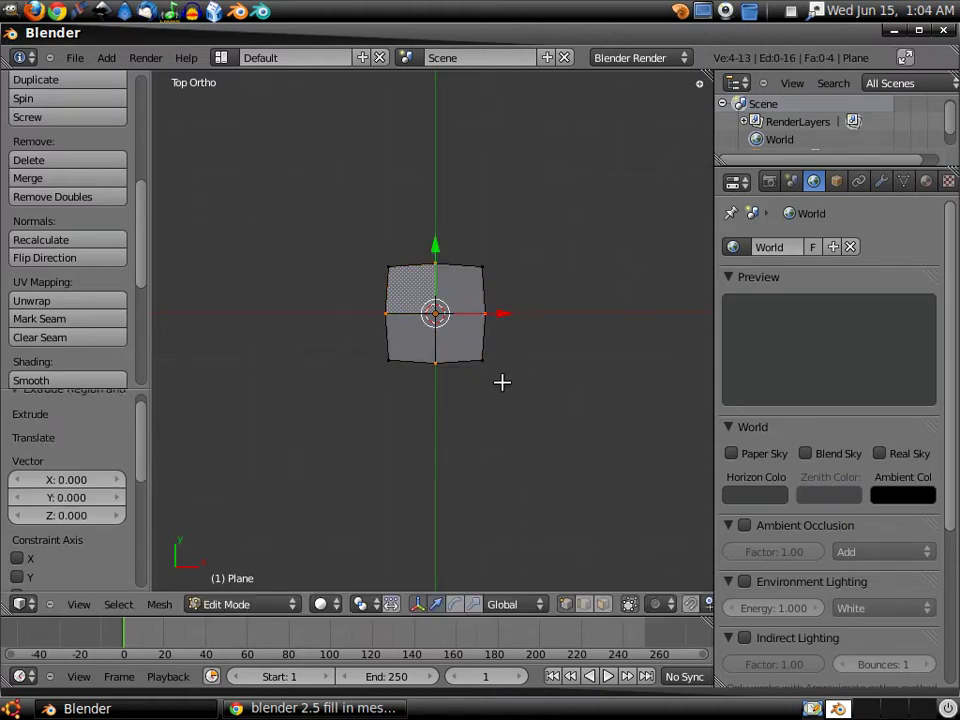
key("s")
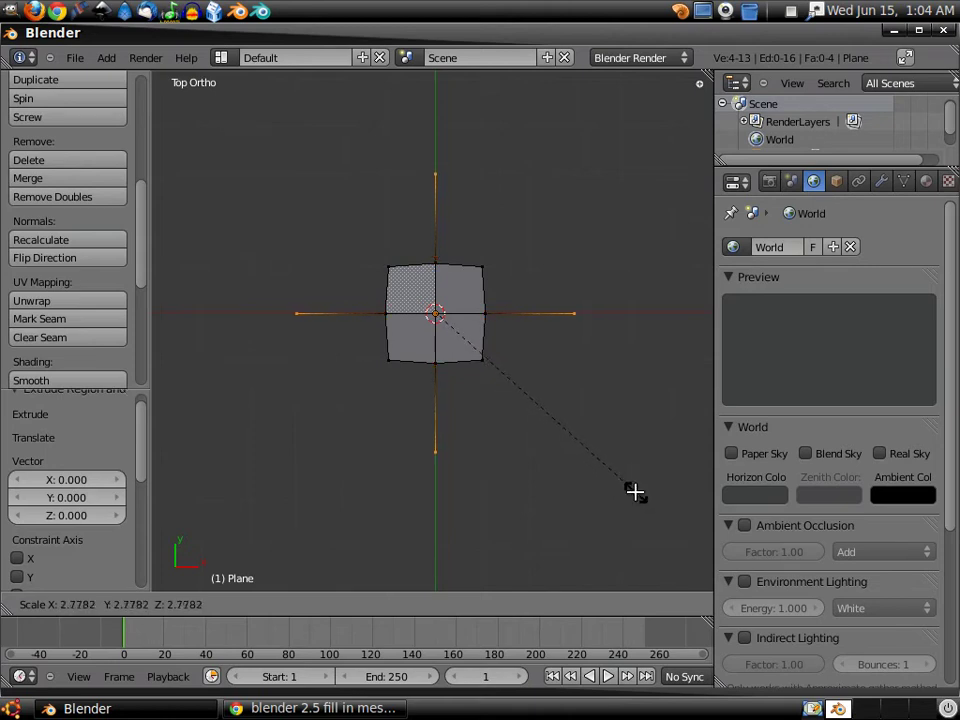
left_click(634, 491)
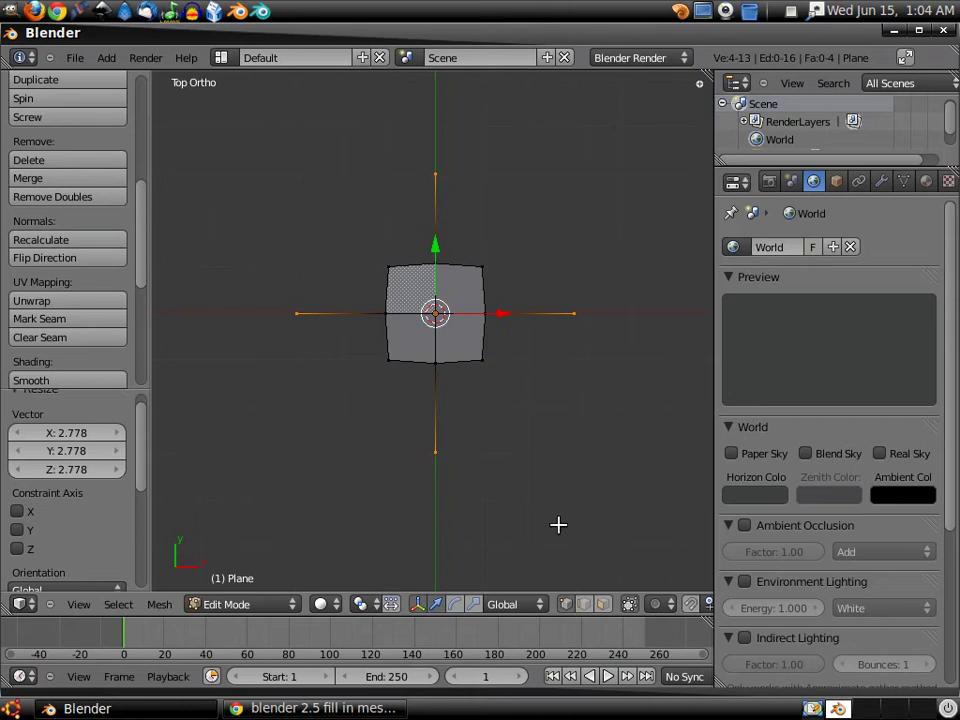
- Select the four edges extending from the square and duplicate them in place
left_click(584, 604)
right_click(538, 320)
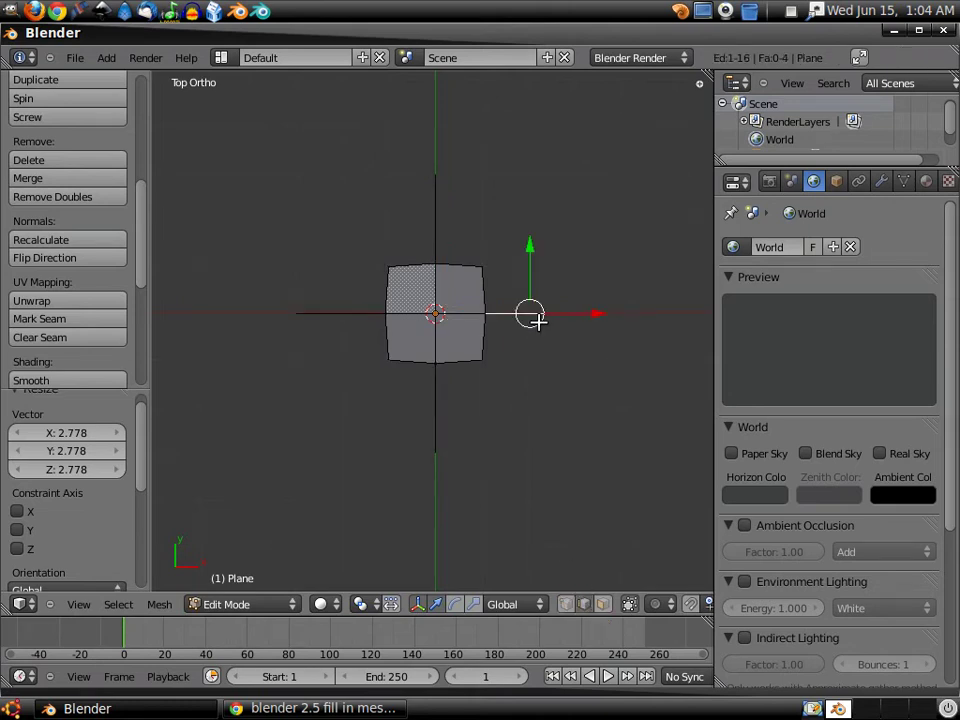
right_click(428, 197, "shift")
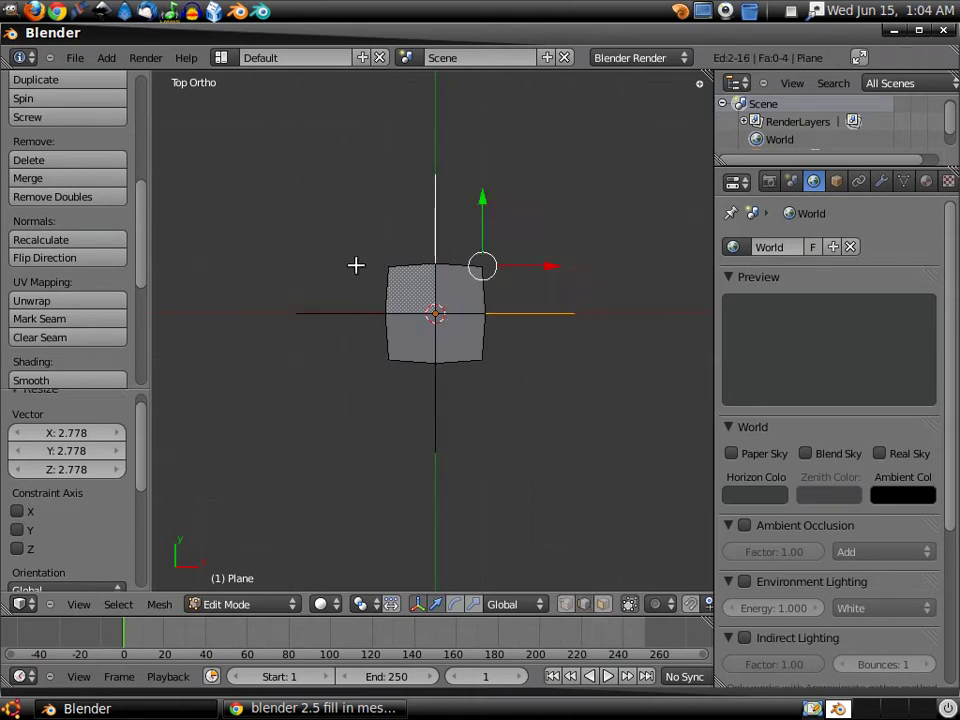
right_click(336, 313, "shift")
right_click(432, 407, "shift")
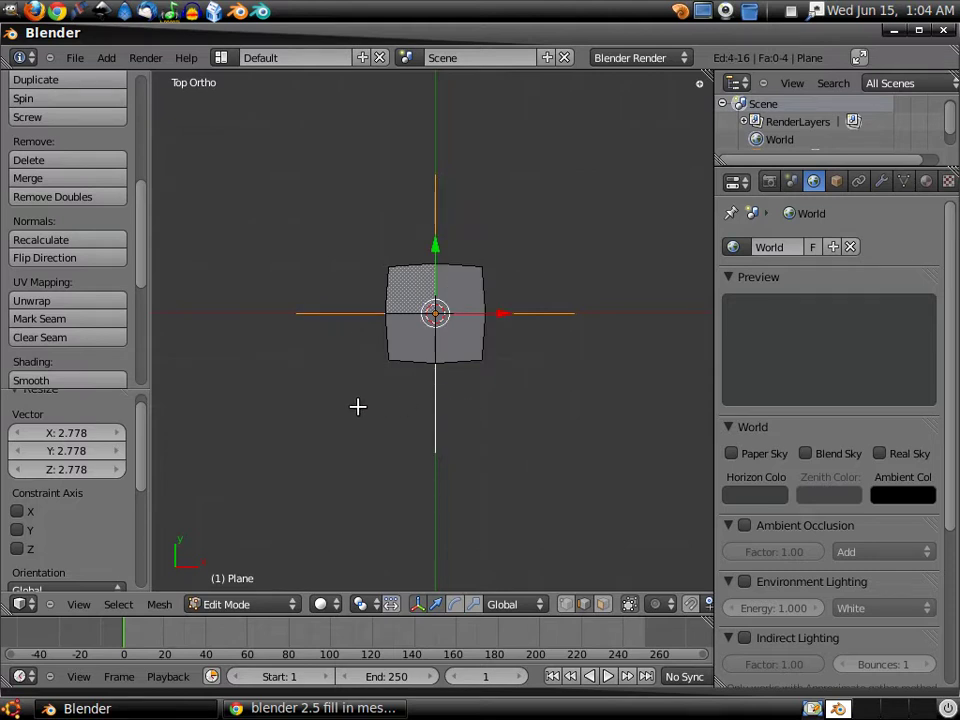
key("e")
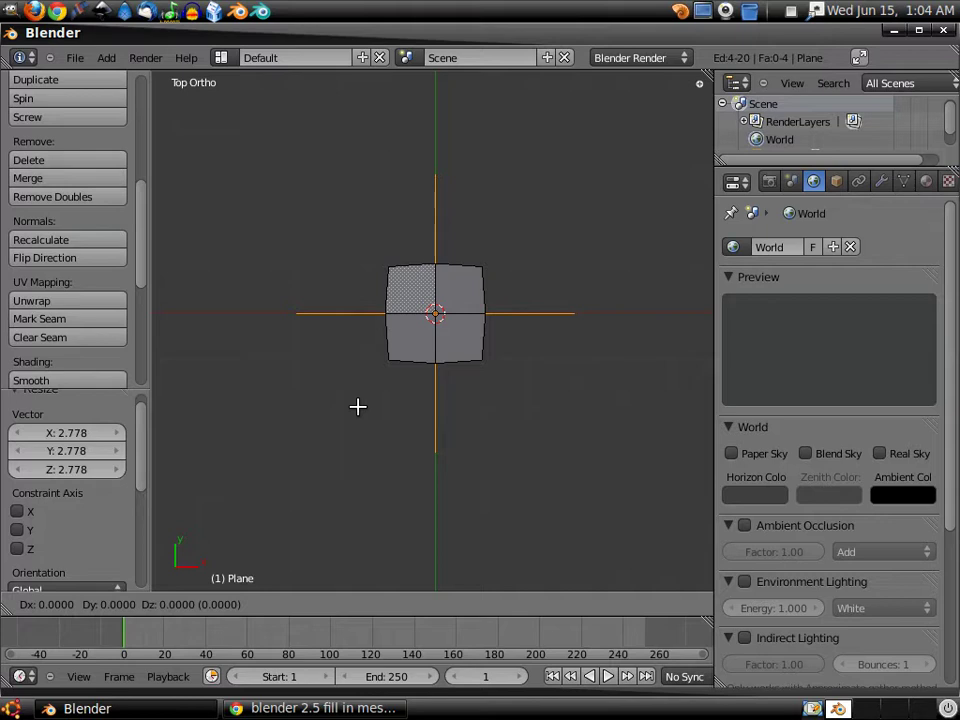
right_click(358, 406)
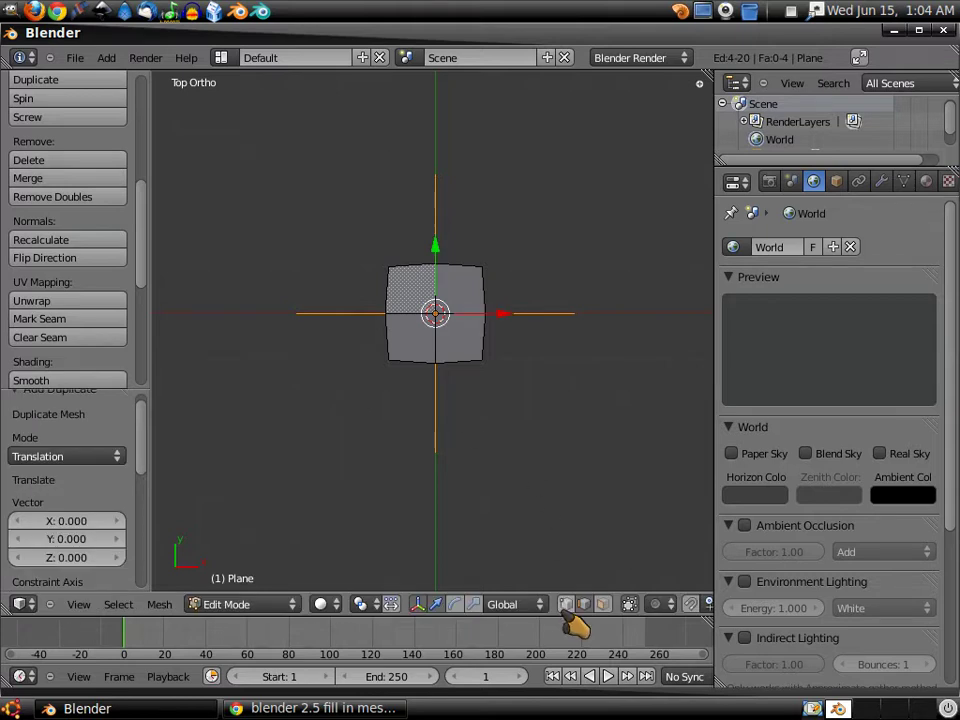
- In vertex selection mode, merge the outer end vertices of the +Y and -X edges at their center
right_click(433, 176)
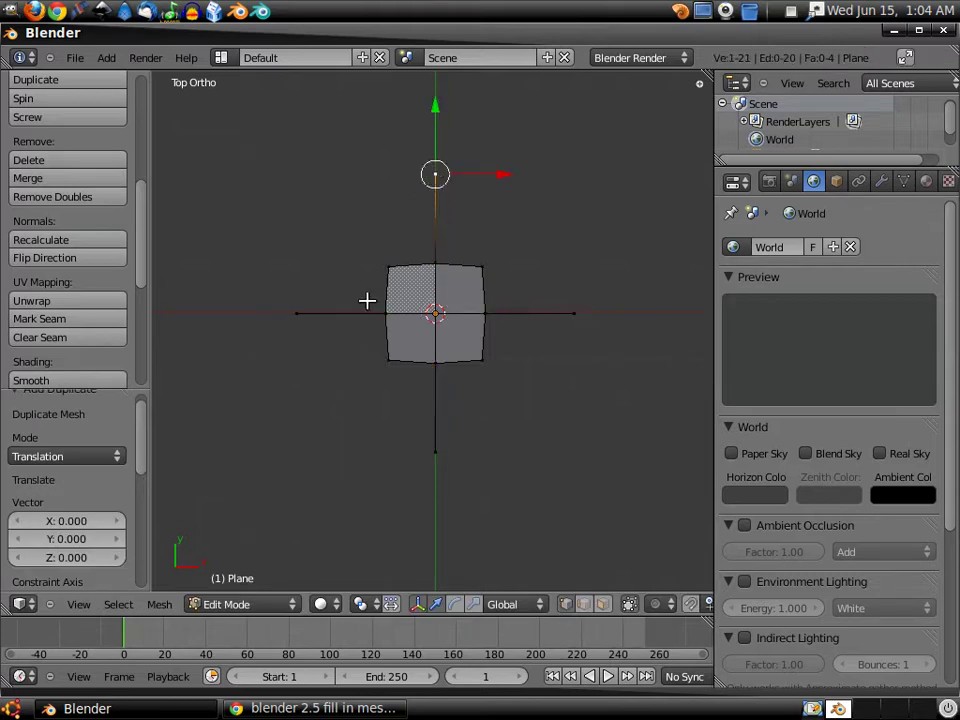
right_click(297, 312, "shift")
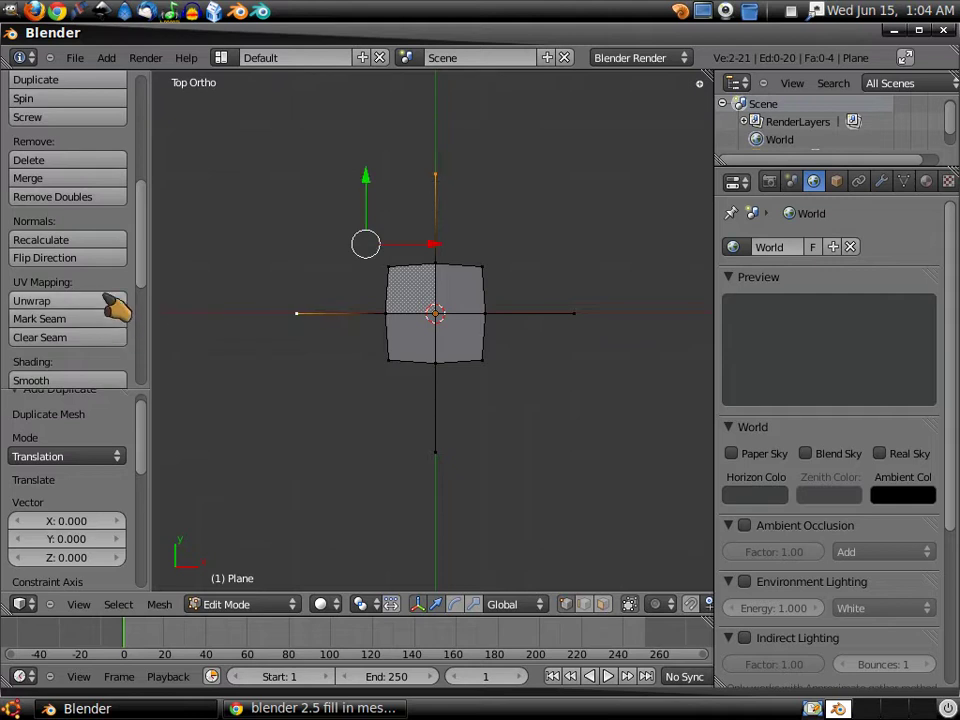
scroll(115, 312, "down", 2)
scroll(112, 306, "down", 2)
scroll(112, 306, "up", 4)
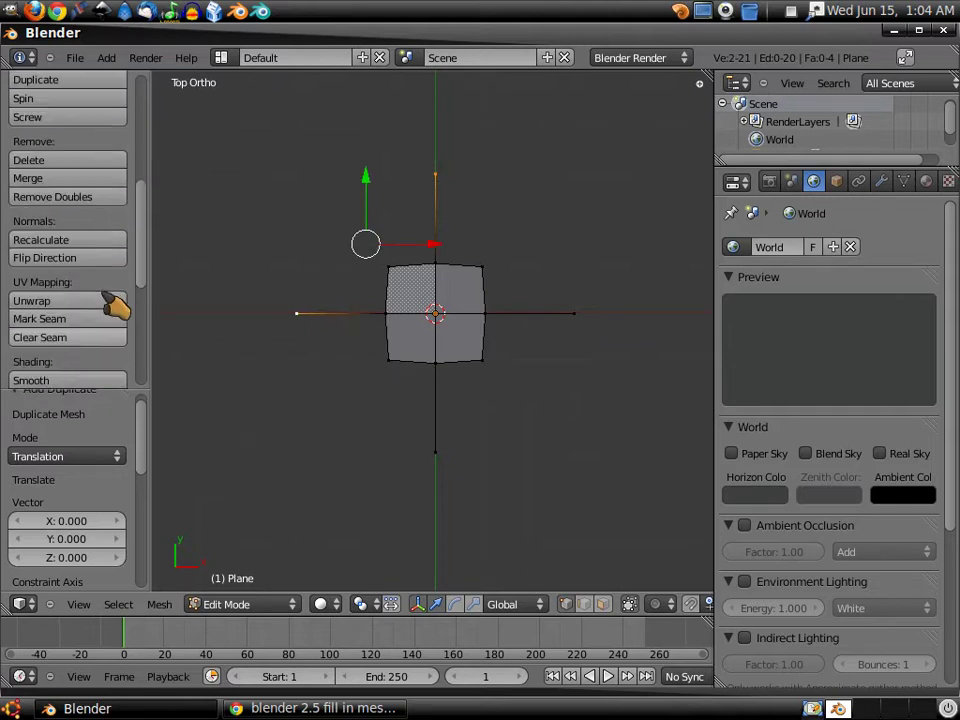
left_click(97, 178)
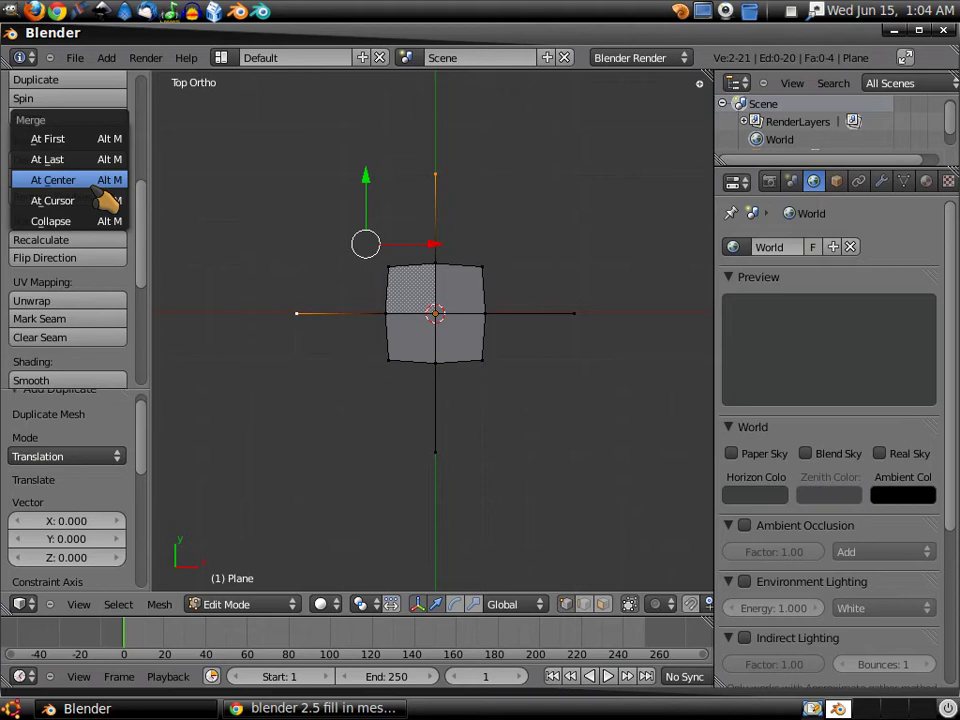
left_click(100, 181)
- Merge the outer end vertices of the +X and -Y edges at their center
right_click(574, 314)
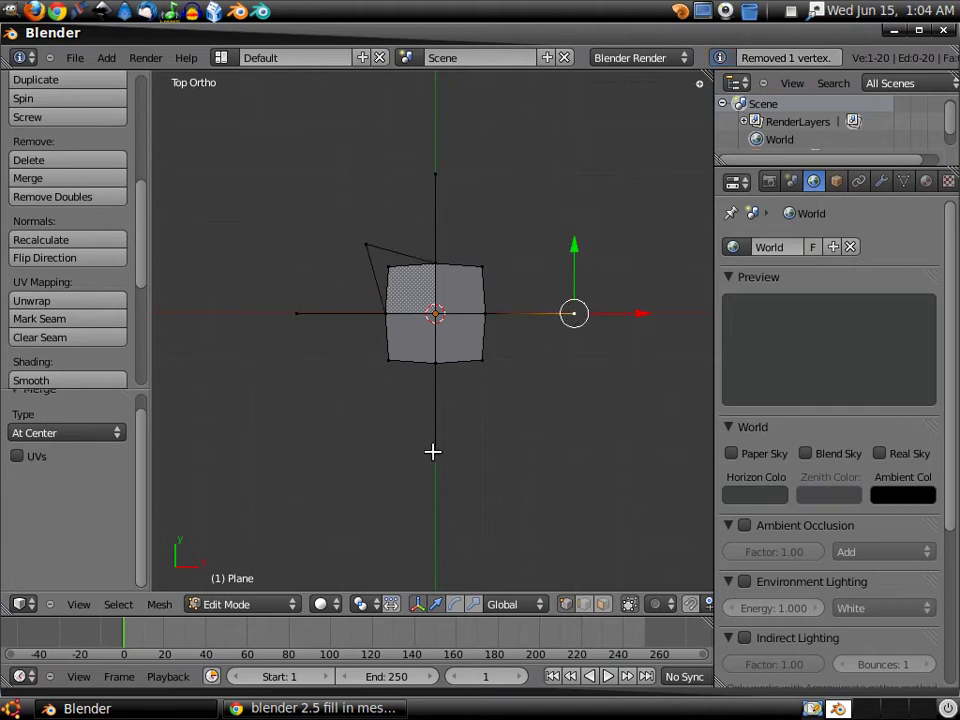
right_click(432, 452, "shift")
left_click(97, 180)
left_click(100, 181)
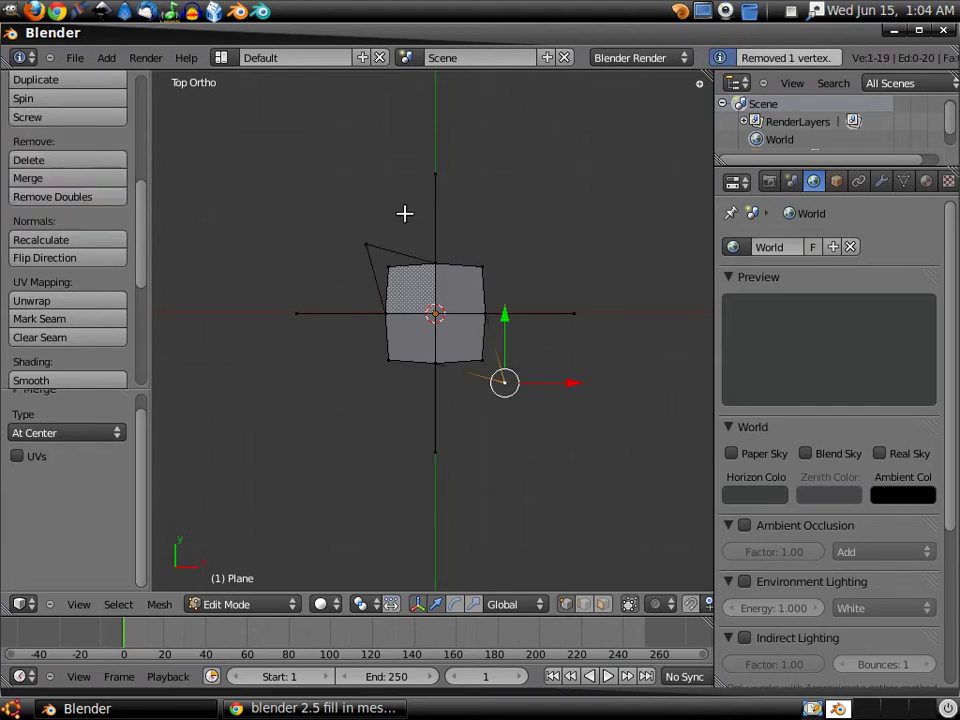
- Merge the remaining outer end vertices of the +Y and +X edges at their center
right_click(435, 176)
right_click(572, 314, "shift")
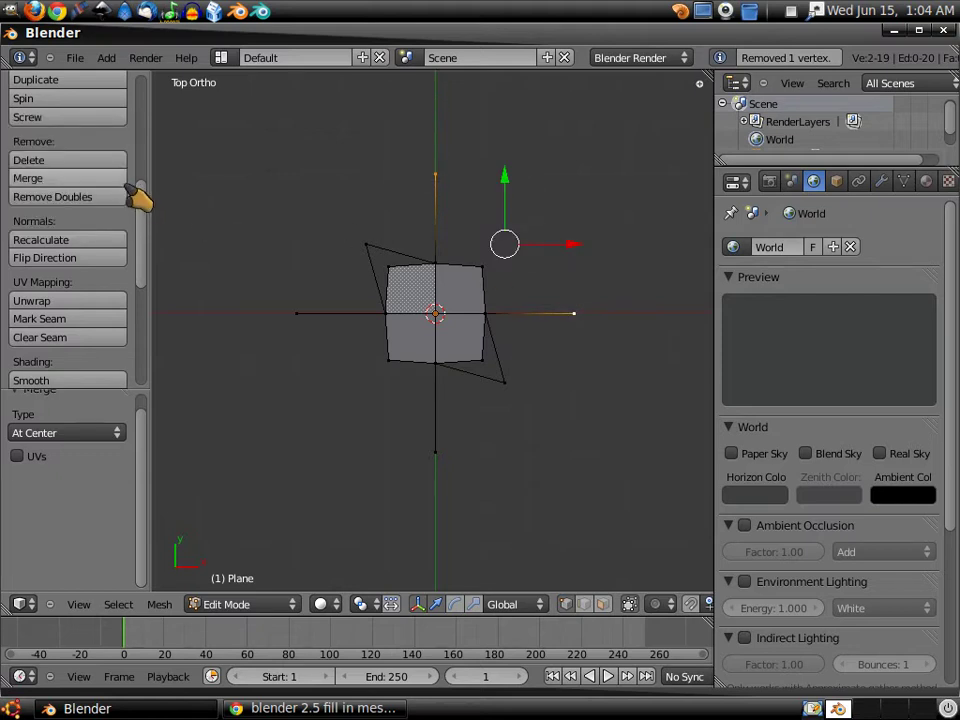
left_click(127, 184)
left_click(135, 184)
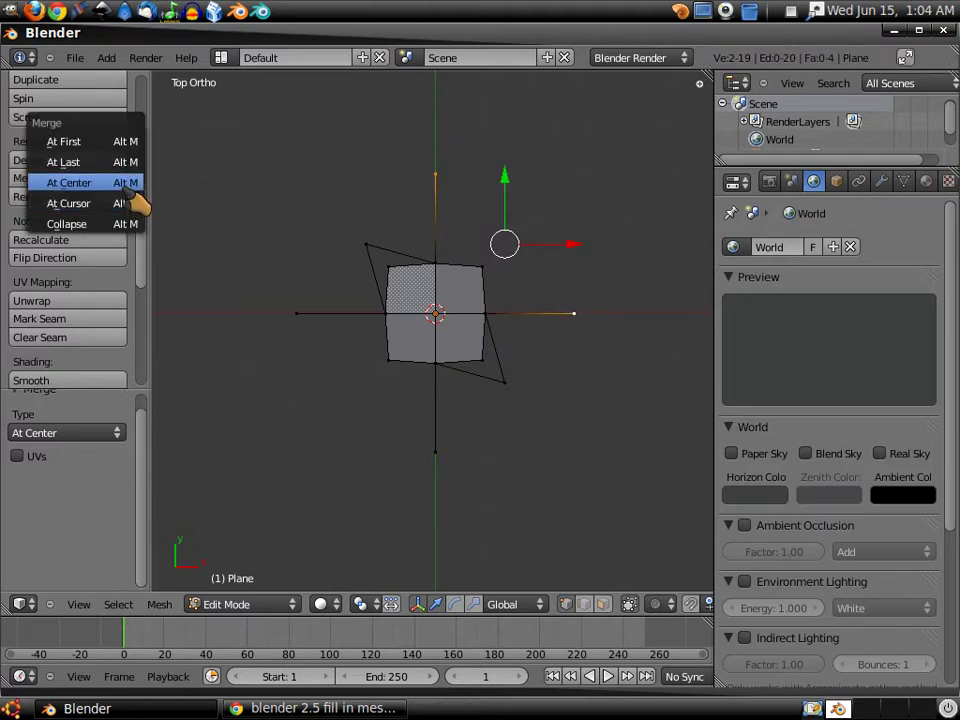
- Merge the remaining outer end vertices of the -X and -Y edges at their center
right_click(296, 316)
right_click(440, 452, "shift")
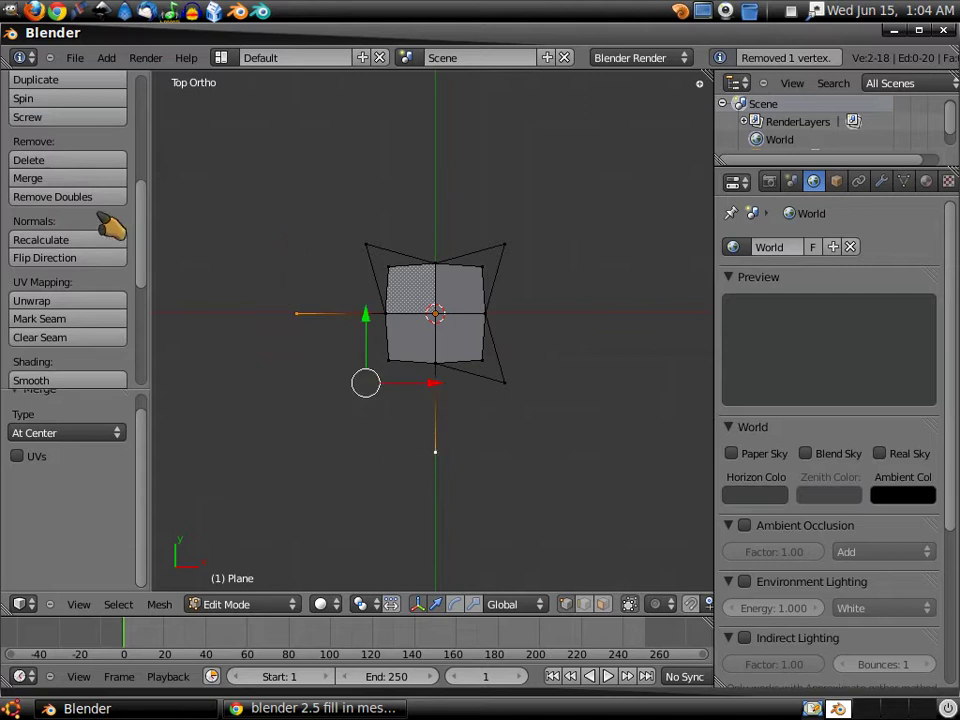
left_click(100, 182)
left_click(105, 188)
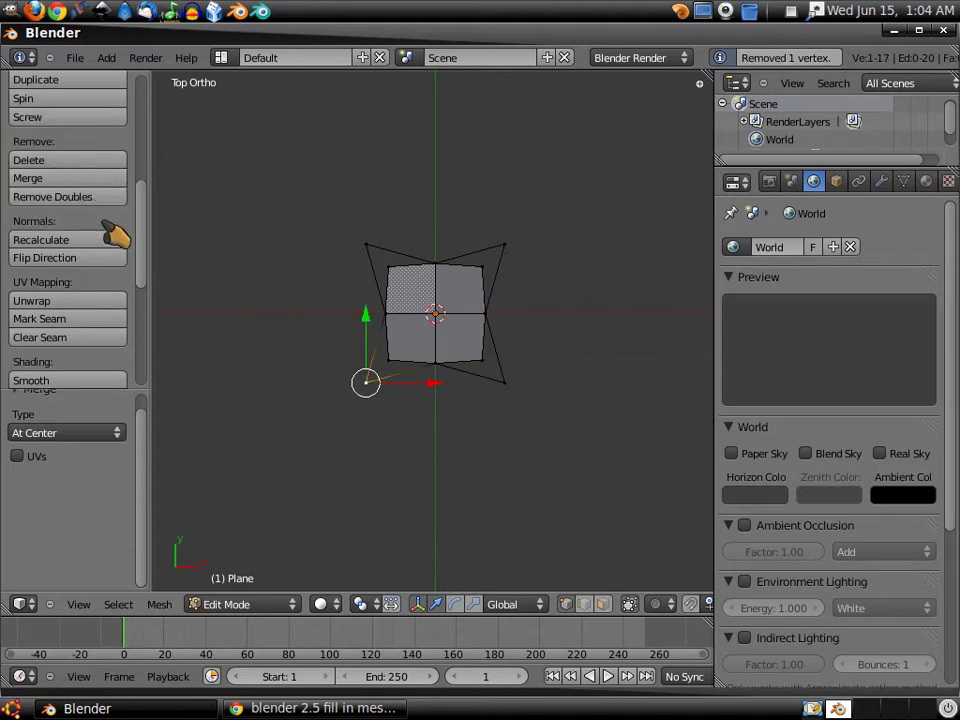
- Select the whole mesh and remove its doubled vertices
key("a")
key("a")
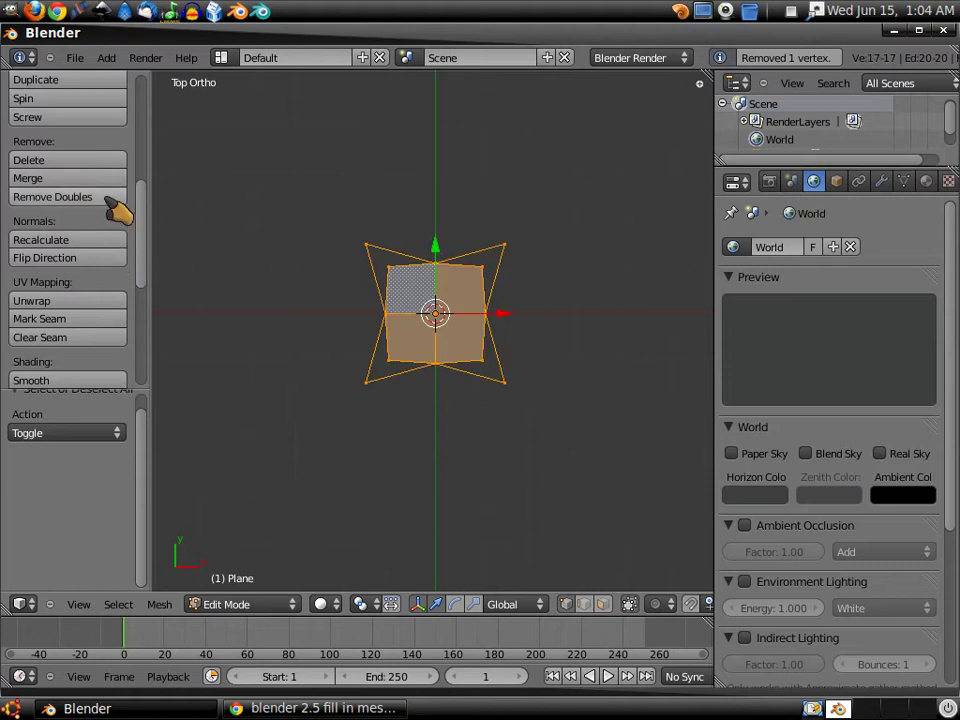
left_click(108, 200)
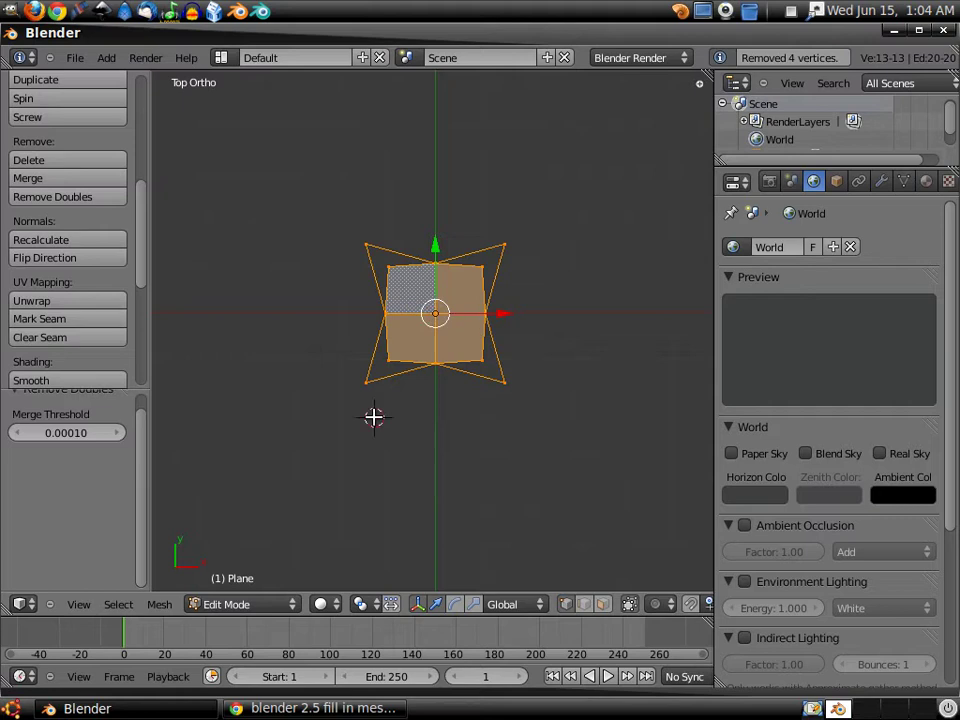
left_click(374, 416)
- Select the four outer corner tips and scale them outward by about 1.68 into a four-pointed star outline
right_click(364, 382)
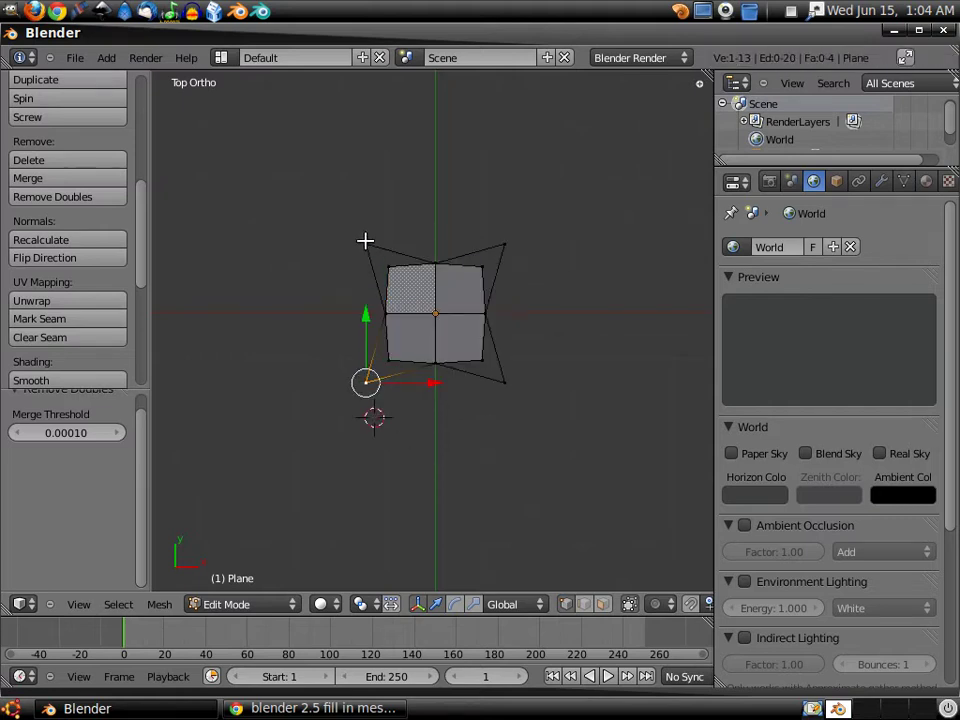
right_click(368, 243, "shift")
right_click(504, 243, "shift")
right_click(506, 379, "shift")
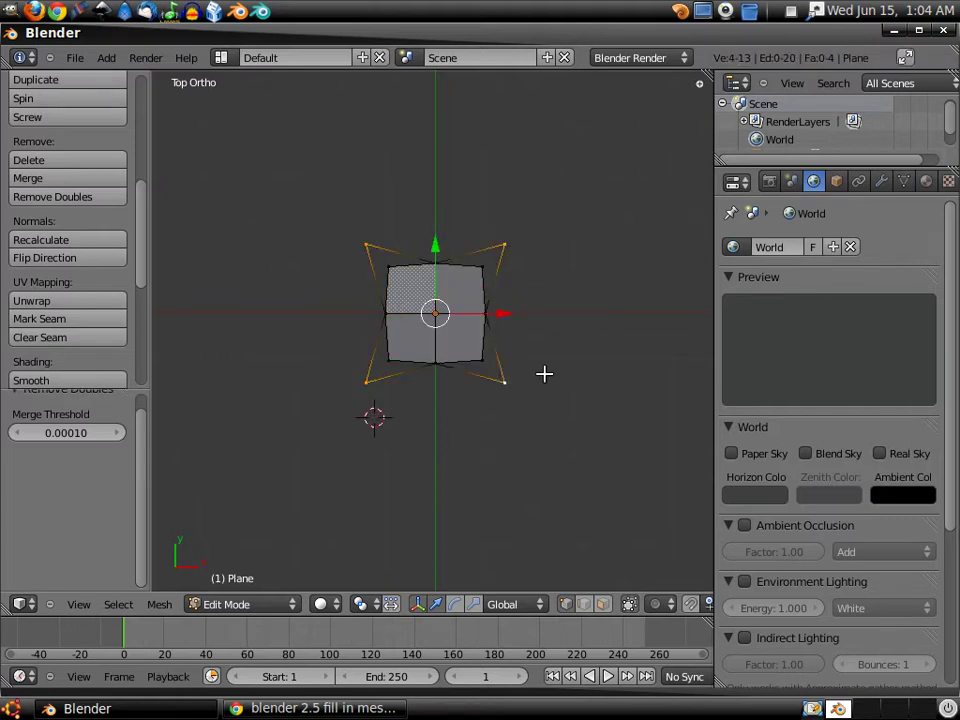
key("s")
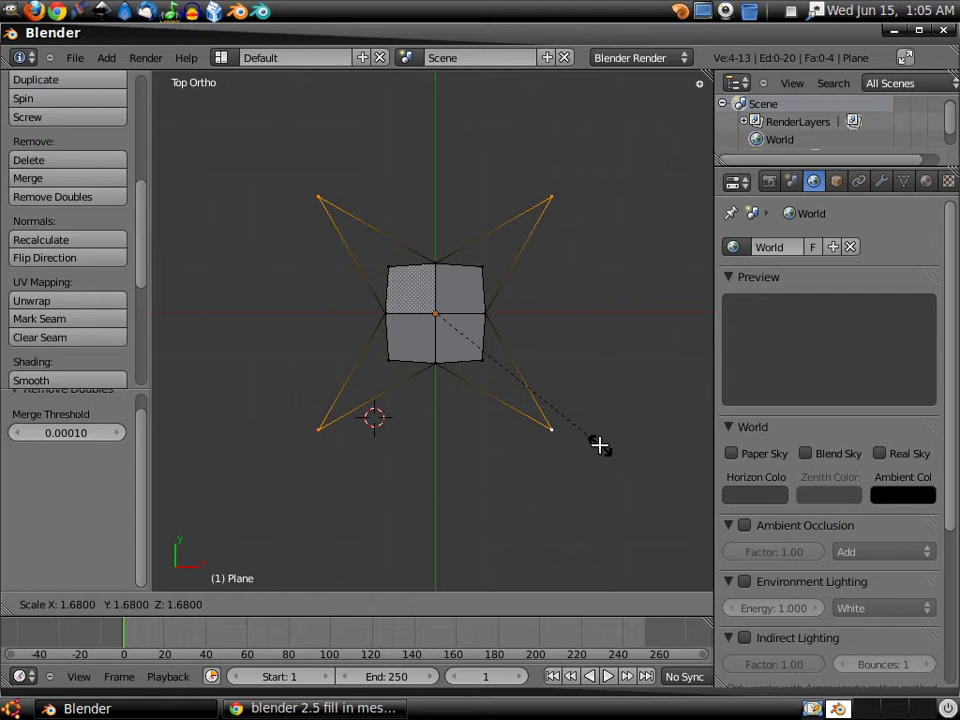
left_click(600, 446)
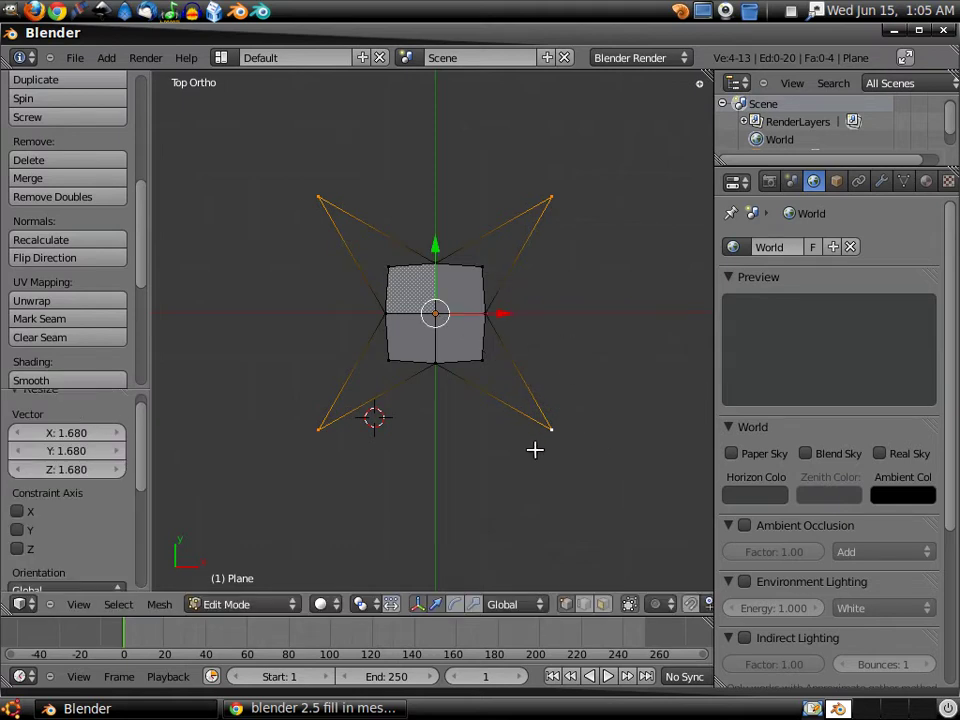
left_click(585, 604)
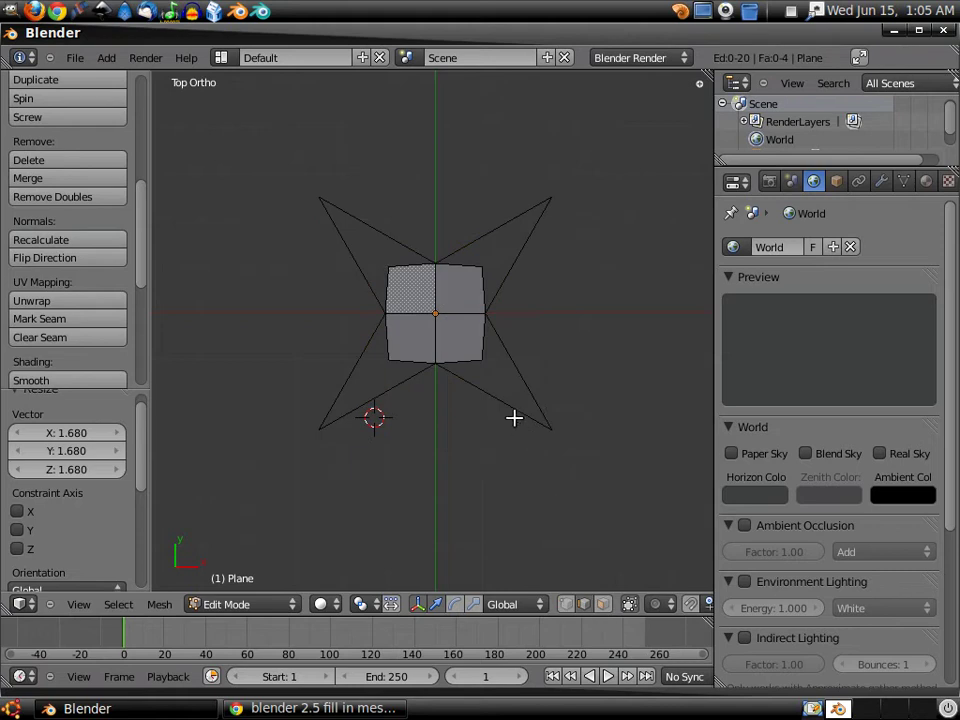
right_click(514, 416)
right_click(514, 338, "shift")
right_click(509, 276, "shift")
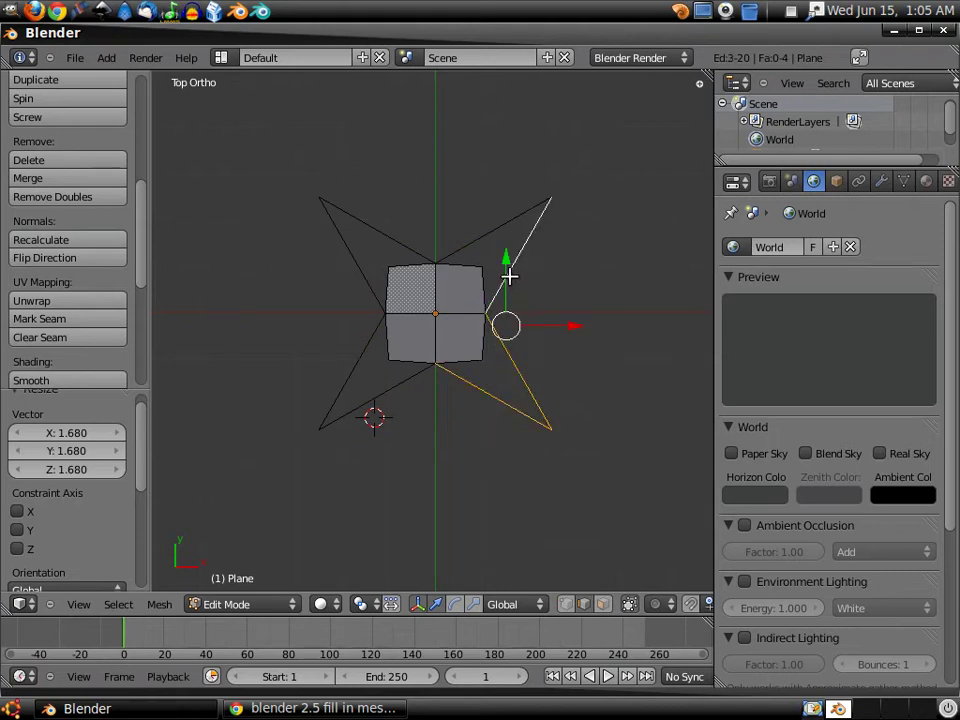
right_click(493, 231, "shift")
right_click(410, 242, "shift")
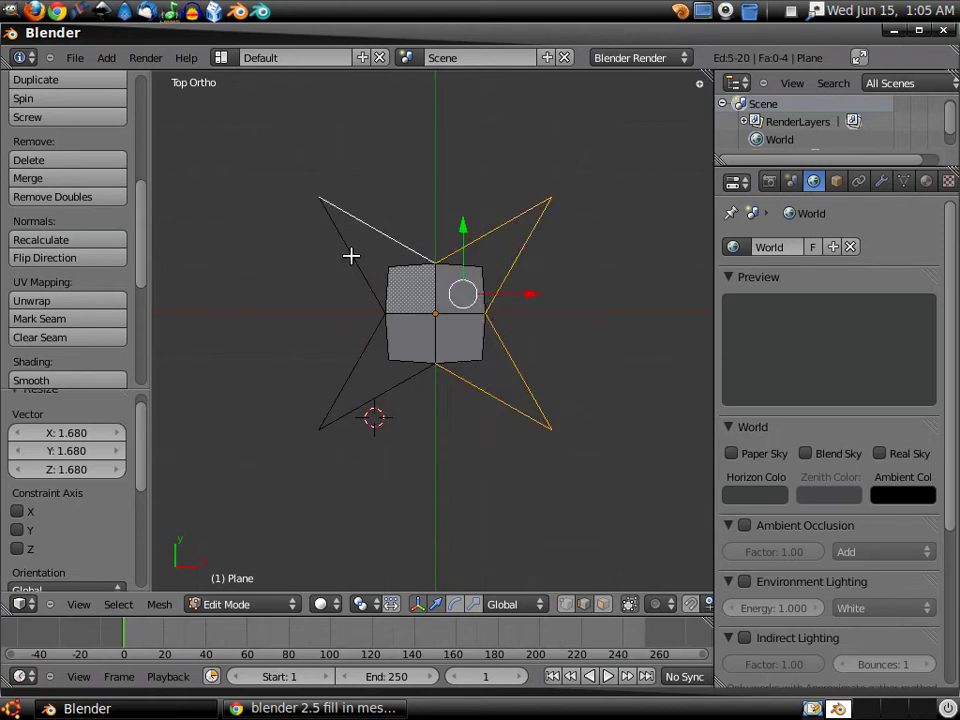
right_click(350, 255, "shift")
right_click(356, 339, "shift")
right_click(366, 408, "shift")
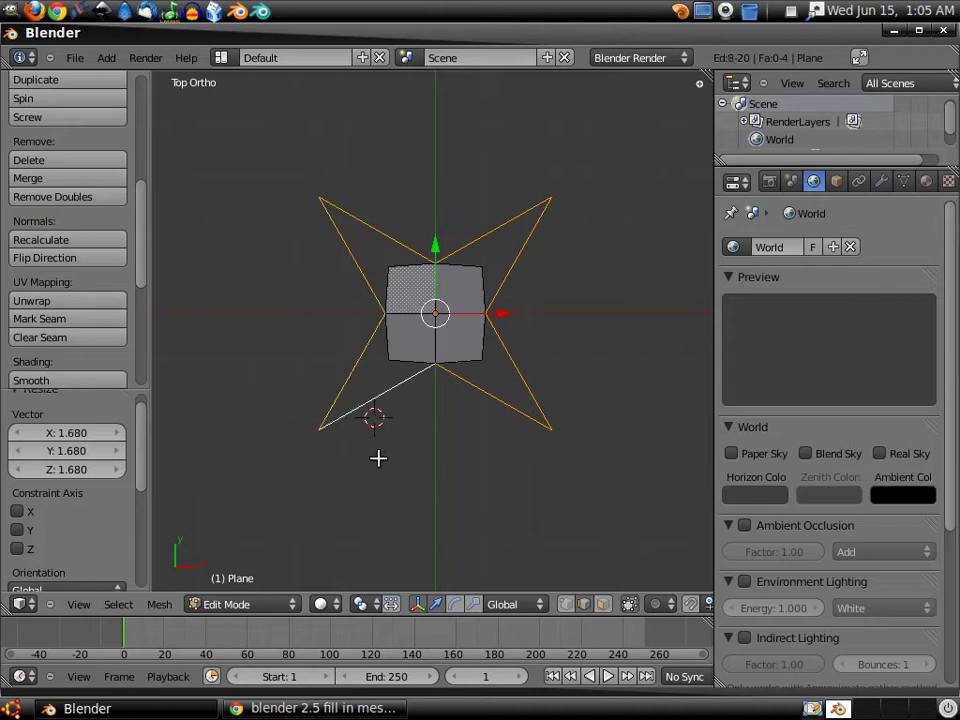
key("w")
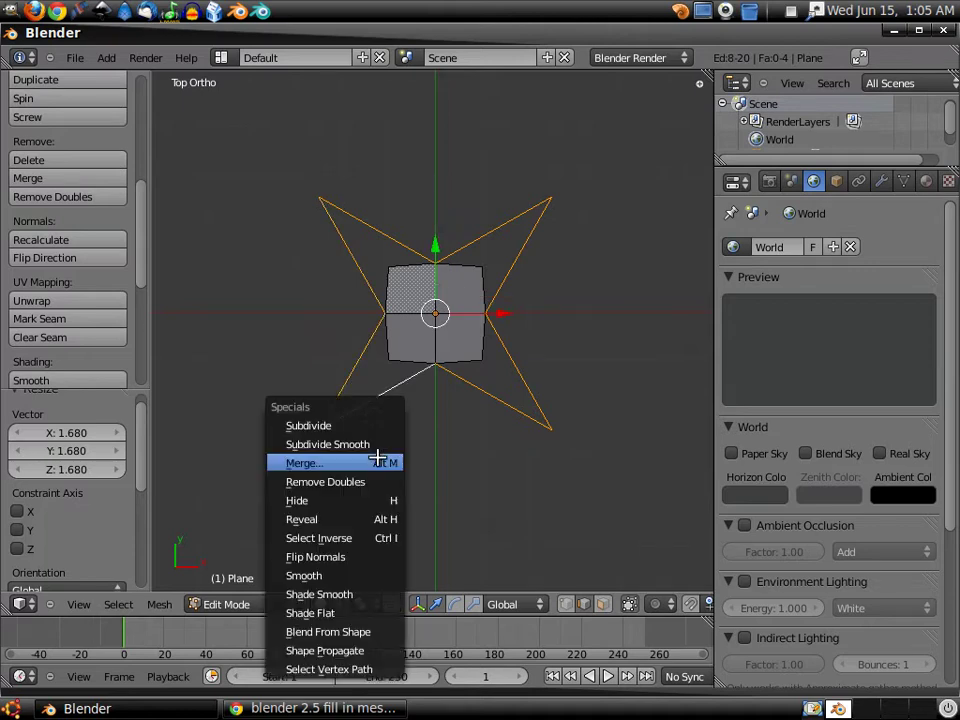
left_click(566, 604)
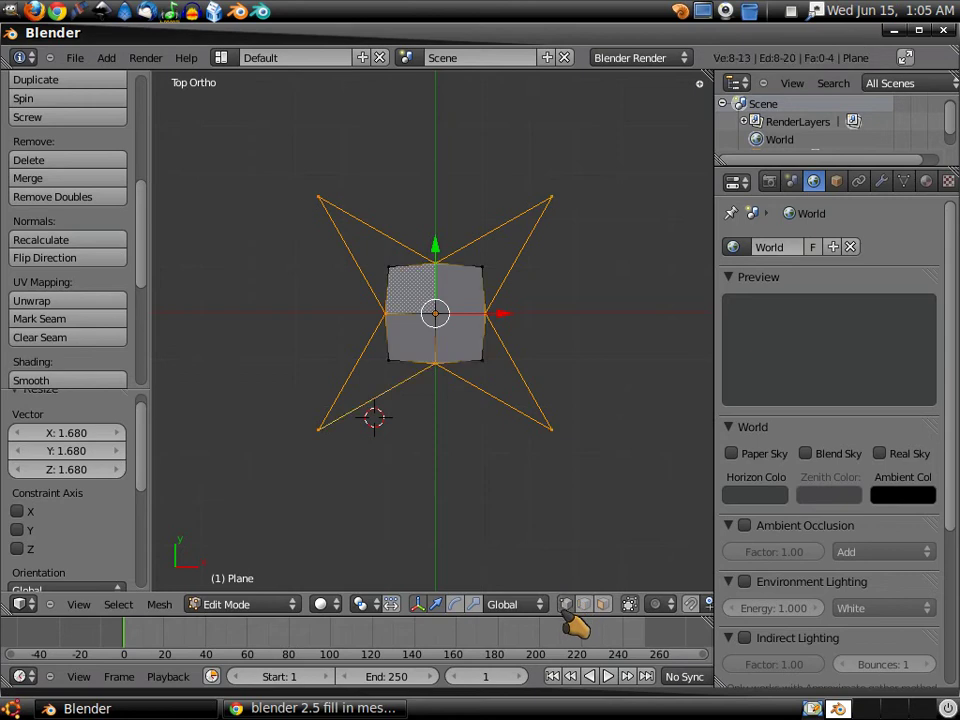
right_click(370, 354)
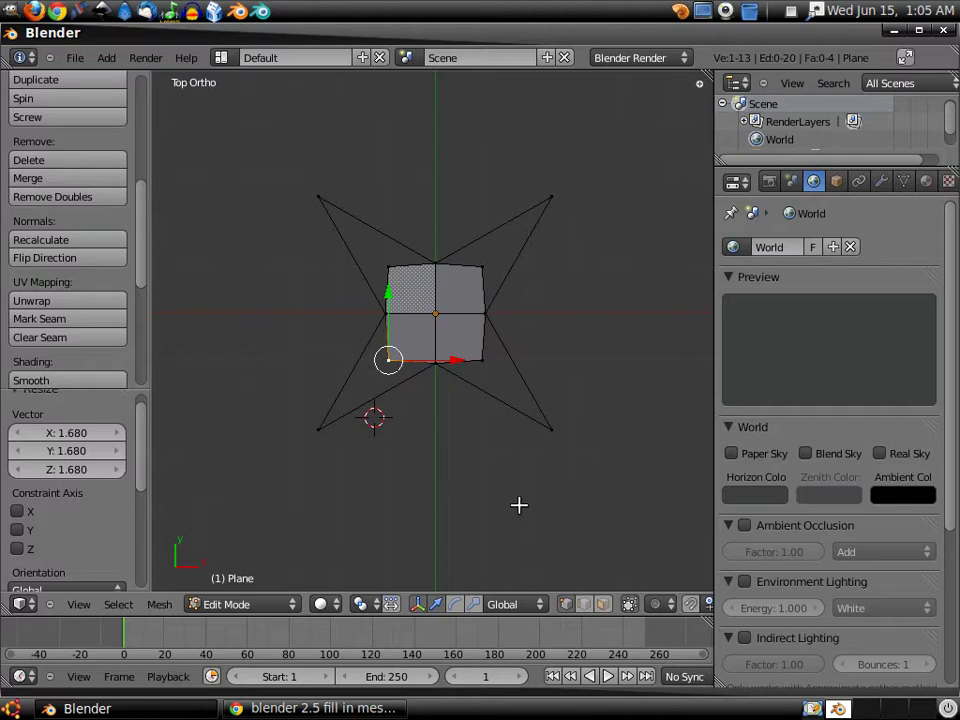
- Select the eight outer edges of the star outline and subdivide them with one cut
left_click(584, 604)
right_click(487, 397)
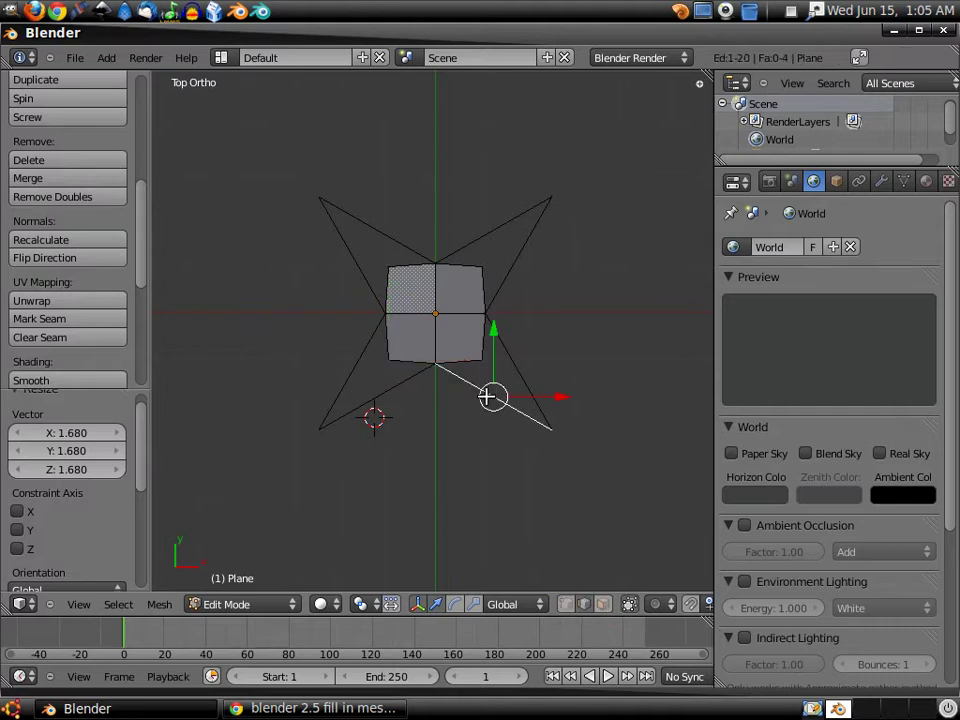
right_click(510, 355, "shift")
right_click(507, 280, "shift")
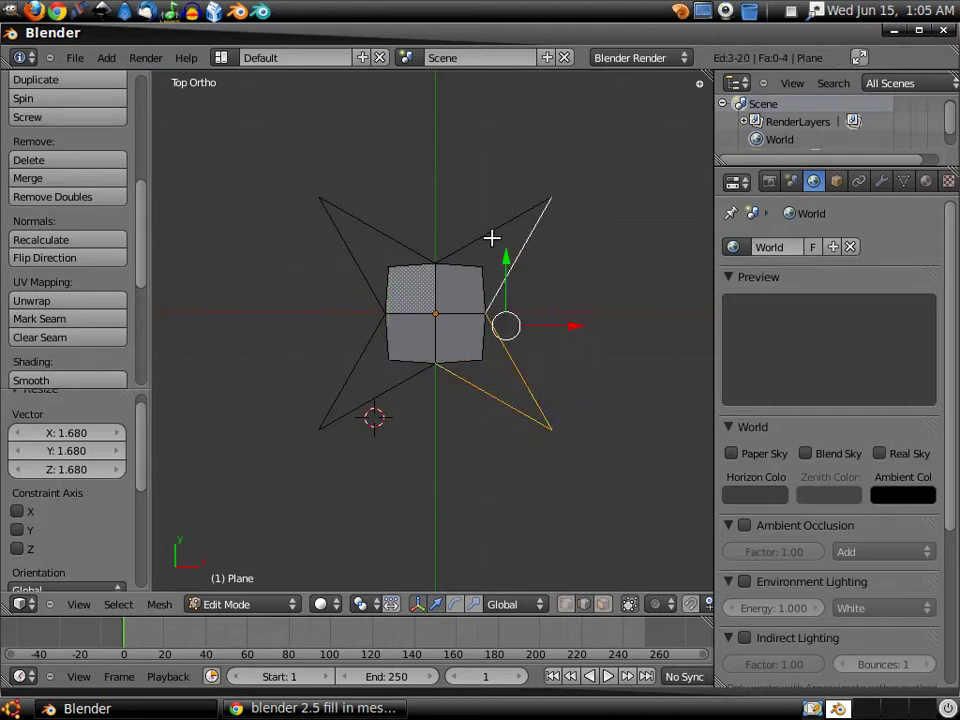
right_click(493, 234, "shift")
right_click(391, 236, "shift")
right_click(354, 261, "shift")
right_click(358, 368, "shift")
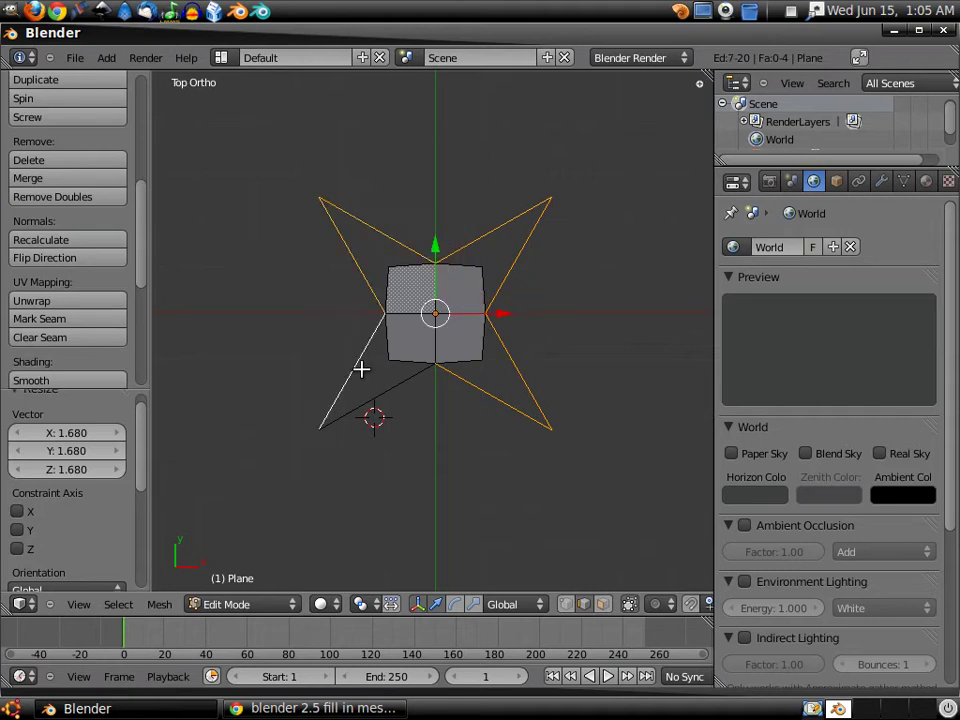
right_click(385, 420, "shift")
key("w")
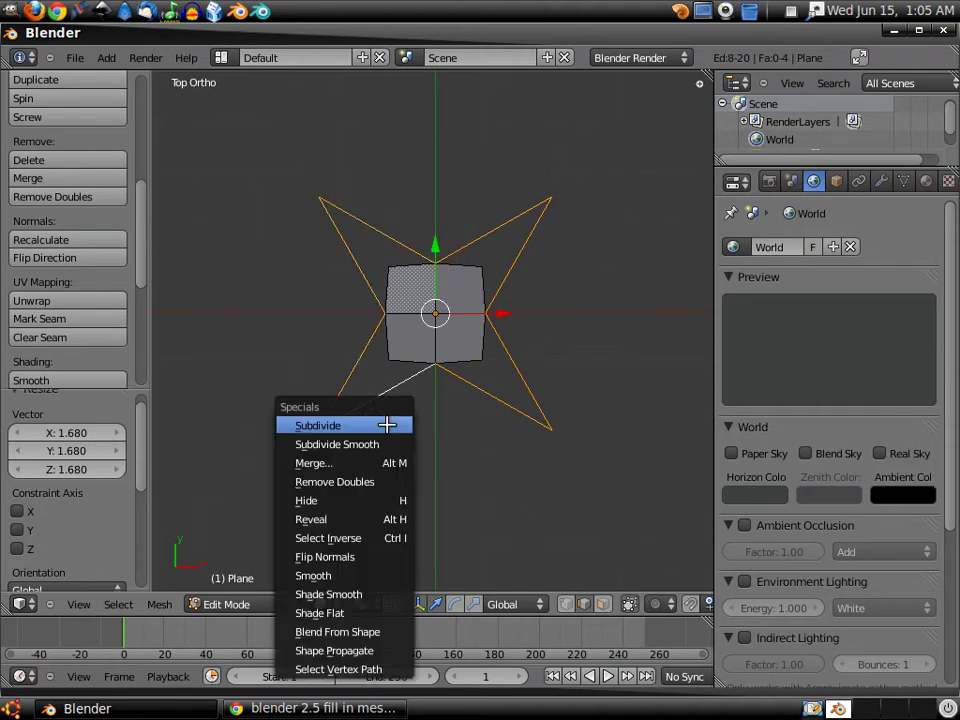
left_click(386, 424)
- In vertex selection mode, connect the two edge midpoints on the -Y side, then the two on the +X side, with new edges
key("ctrl+Tab")
left_click(436, 465)
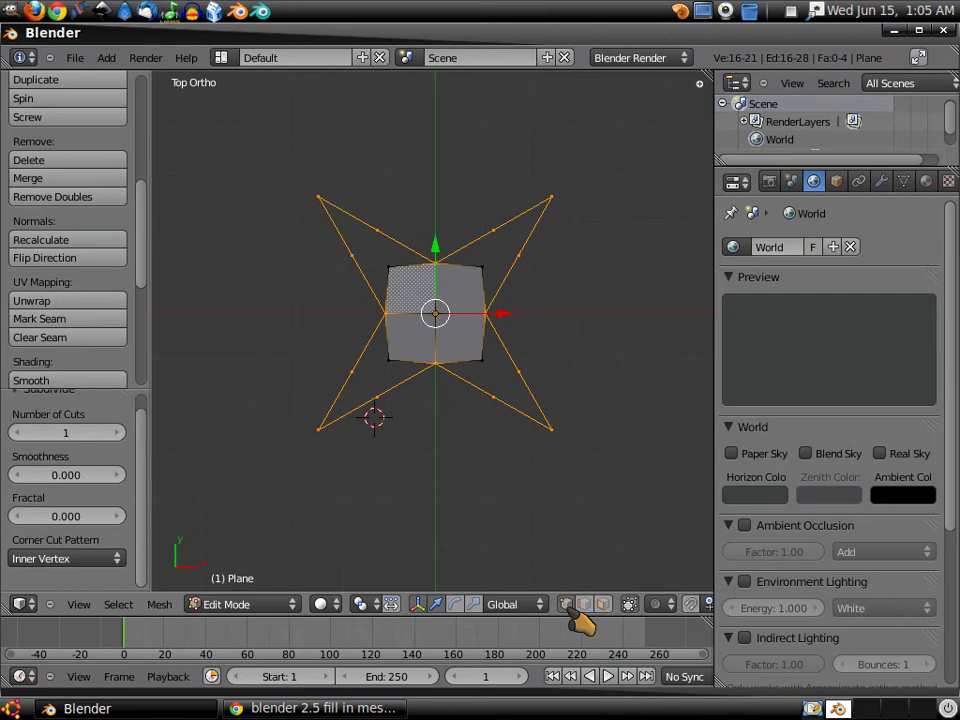
right_click(378, 399)
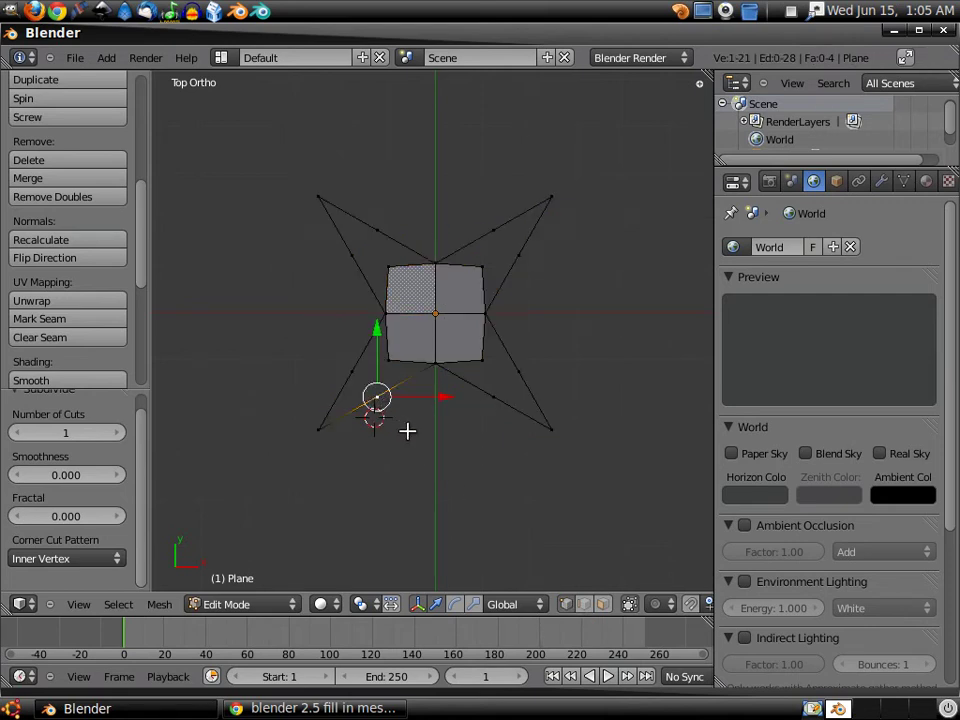
right_click(491, 398, "shift")
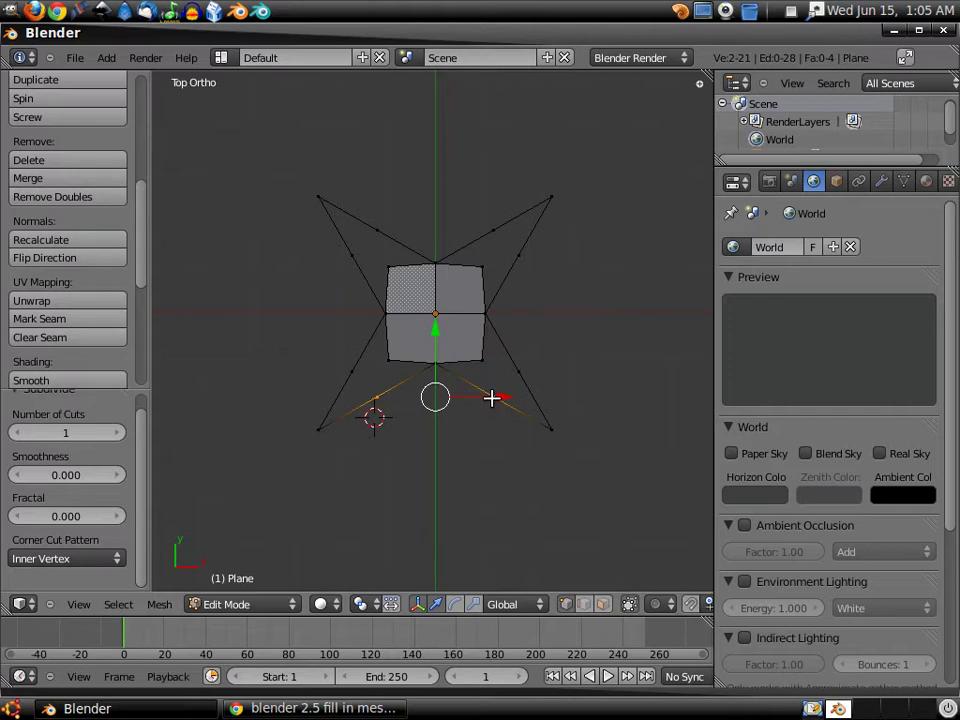
key("f")
right_click(518, 372)
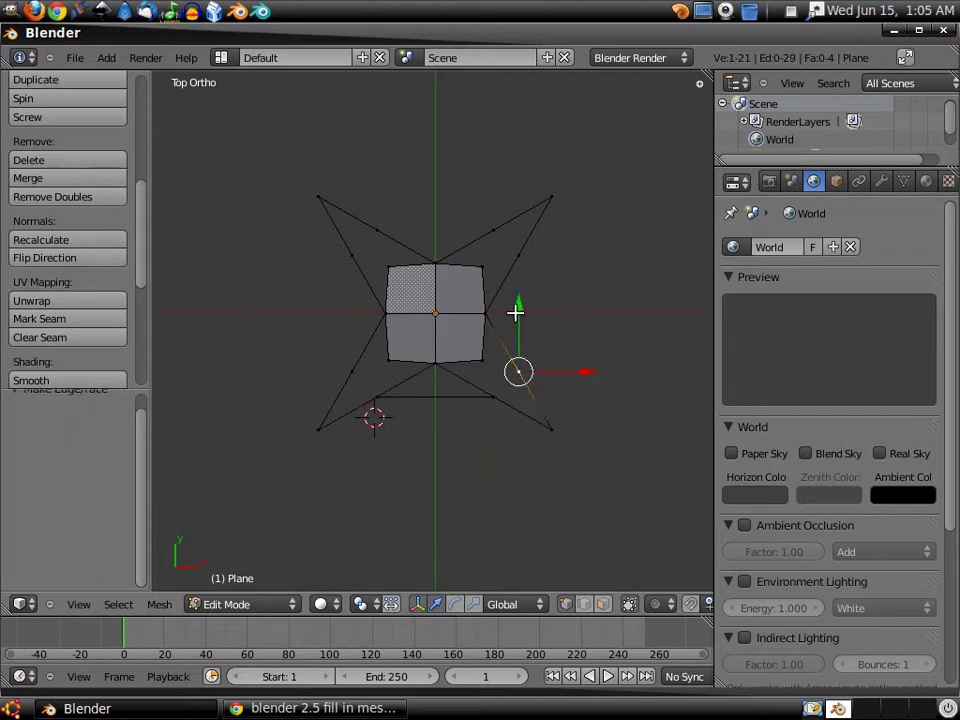
right_click(518, 258, "shift")
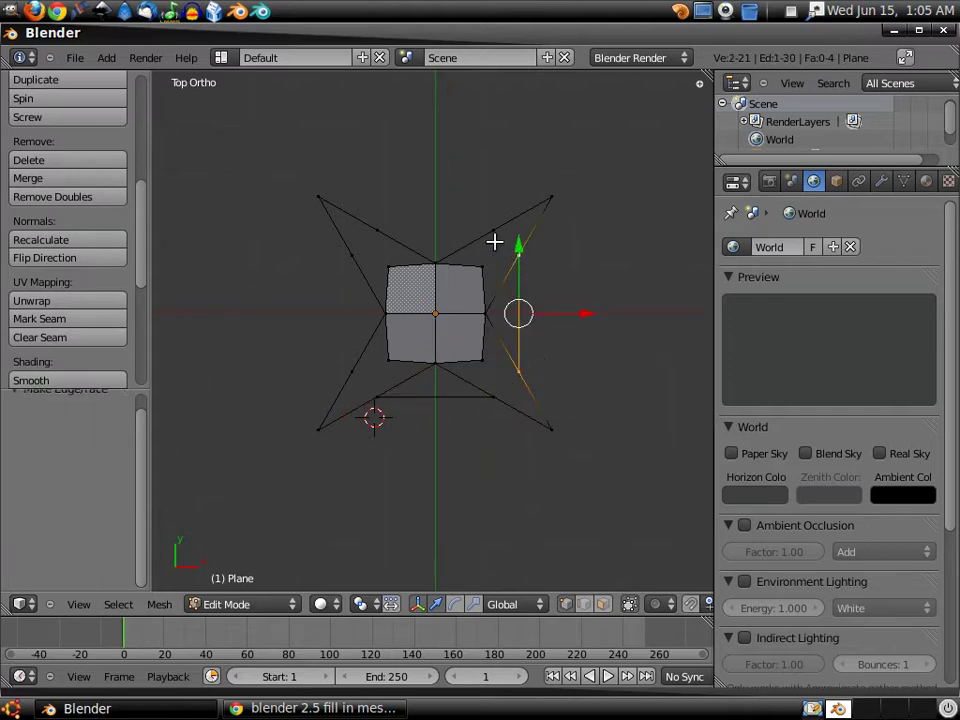
- Connect the two edge midpoints on the +Y side, then the two on the -X side, with new edges
right_click(494, 232)
right_click(375, 228, "shift")
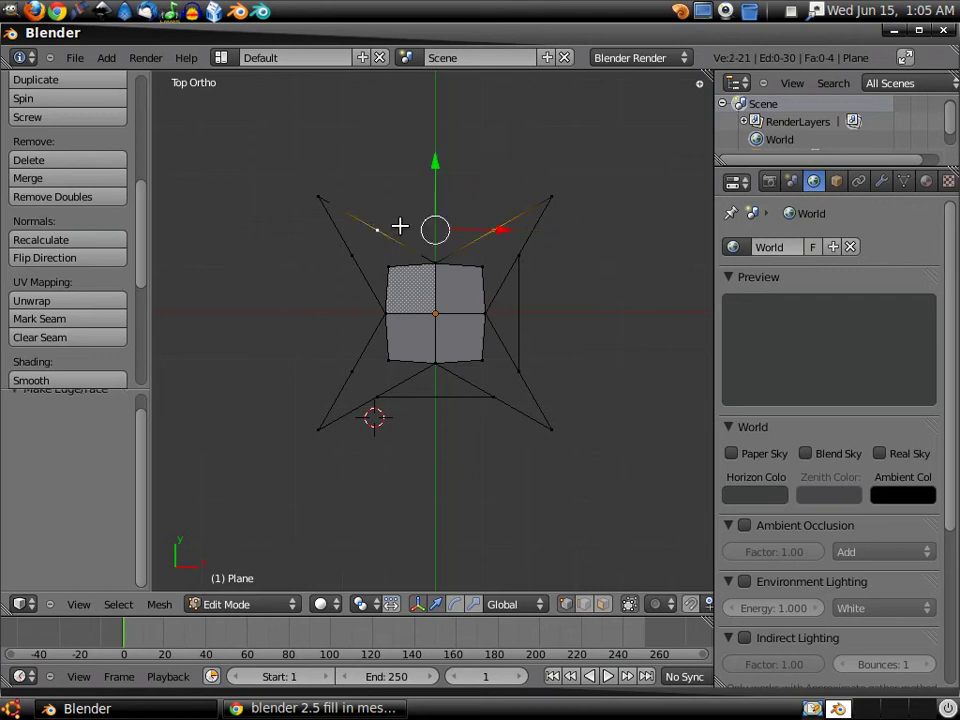
key("f")
right_click(352, 255)
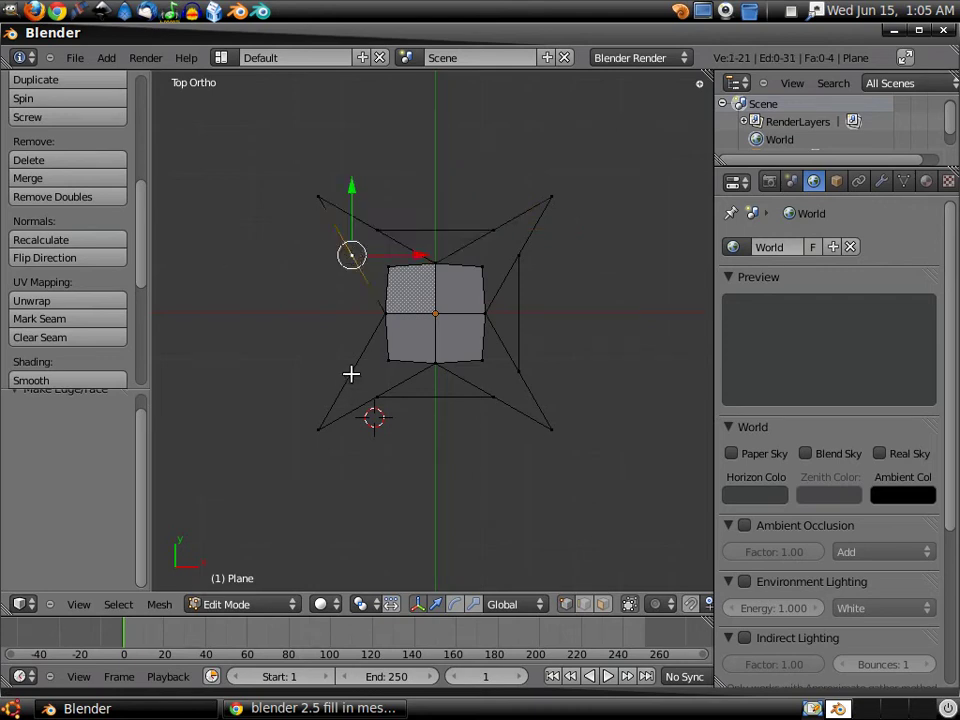
right_click(352, 370, "shift")
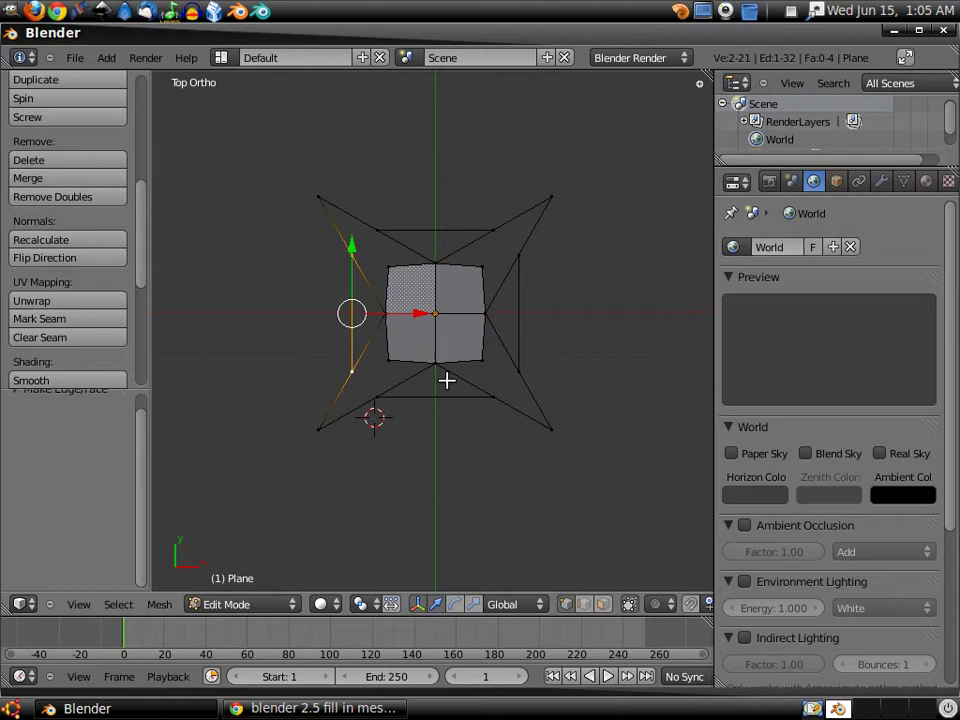
- Fill the -X/-Y star tip with a four-sided face from its tip, two edge midpoints and the adjacent square corner
right_click(318, 430)
right_click(353, 372, "shift")
right_click(377, 397, "shift")
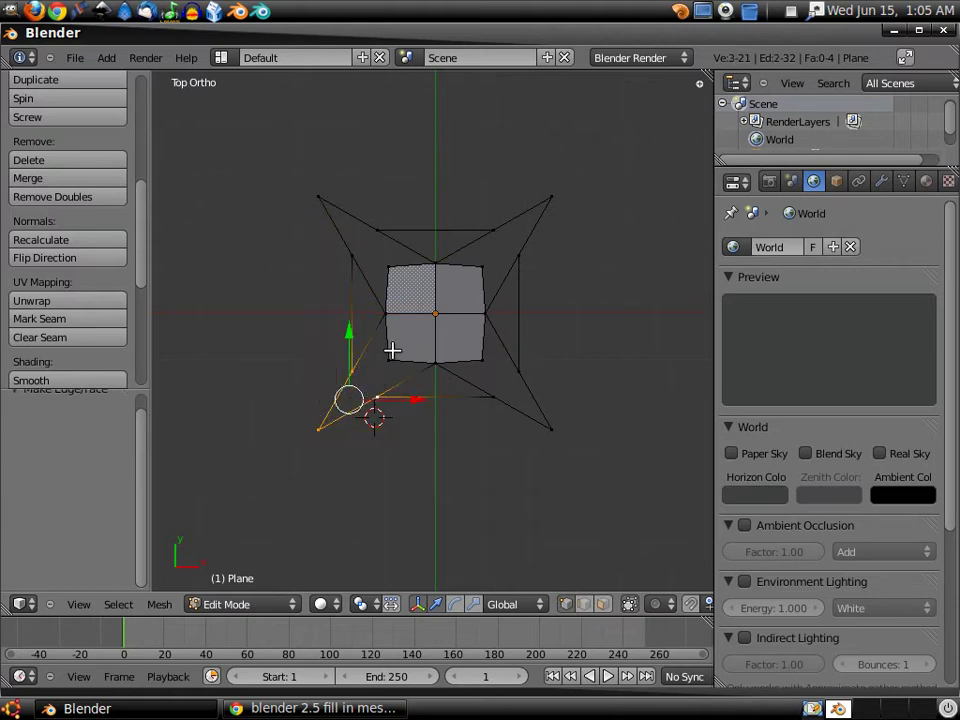
right_click(390, 355, "shift")
key("f")
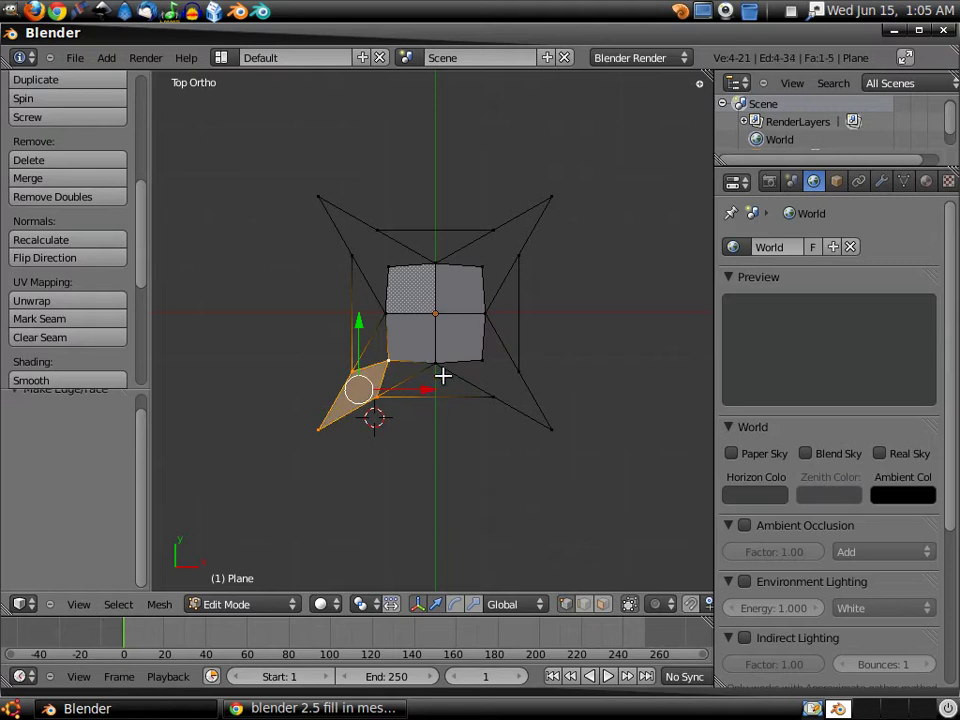
- Fill the +X/-Y star tip with a four-sided face from the square corner, two edge midpoints and the outer tip
right_click(482, 359)
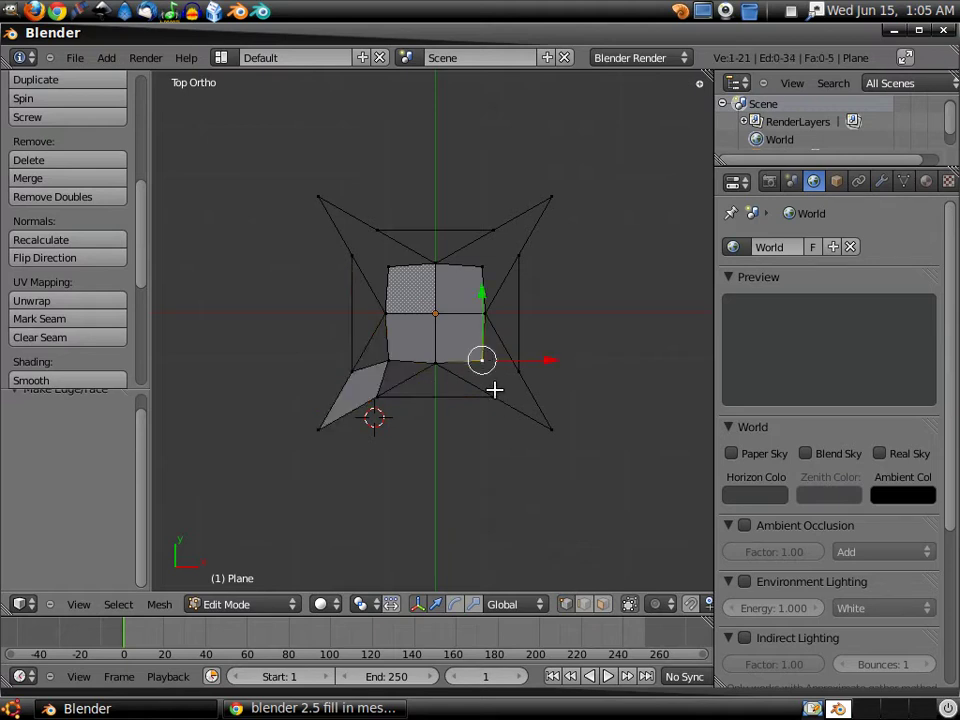
right_click(494, 392, "shift")
right_click(519, 375, "shift")
right_click(547, 428, "shift")
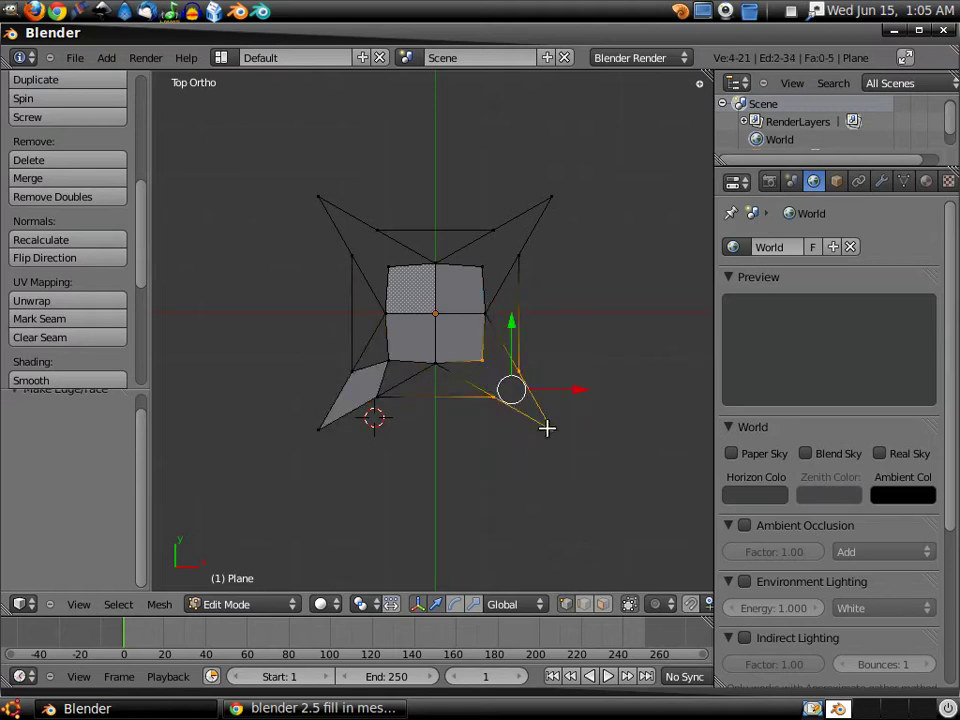
key("f")
- Fill the +X/+Y star tip with a four-sided face joining the square corner, edge midpoints and outer tip
right_click(485, 268)
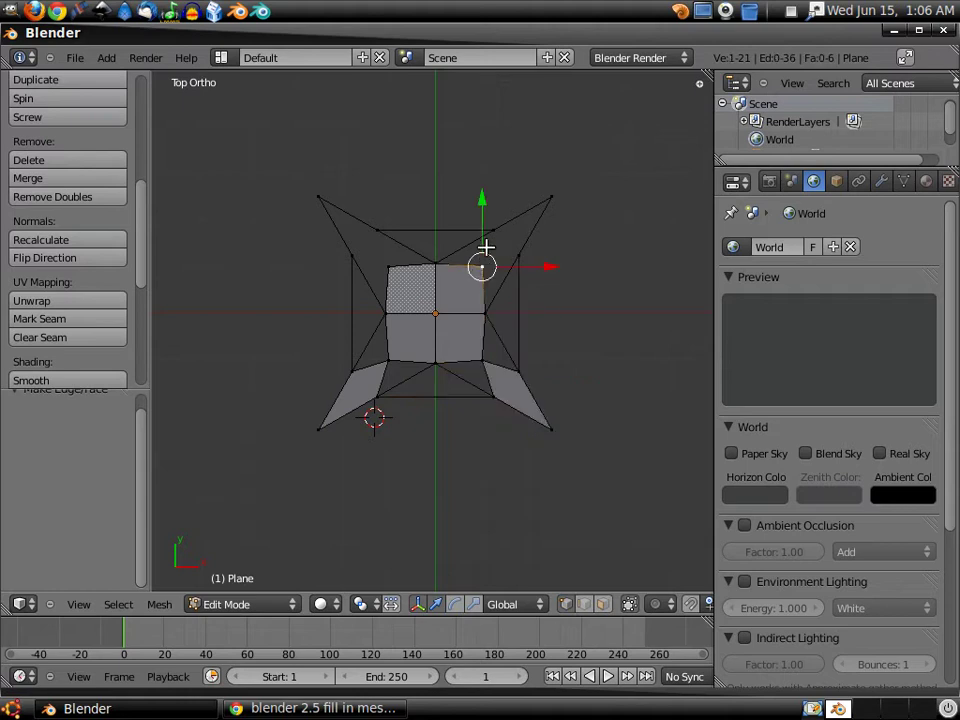
right_click(493, 233, "shift")
right_click(553, 199, "shift")
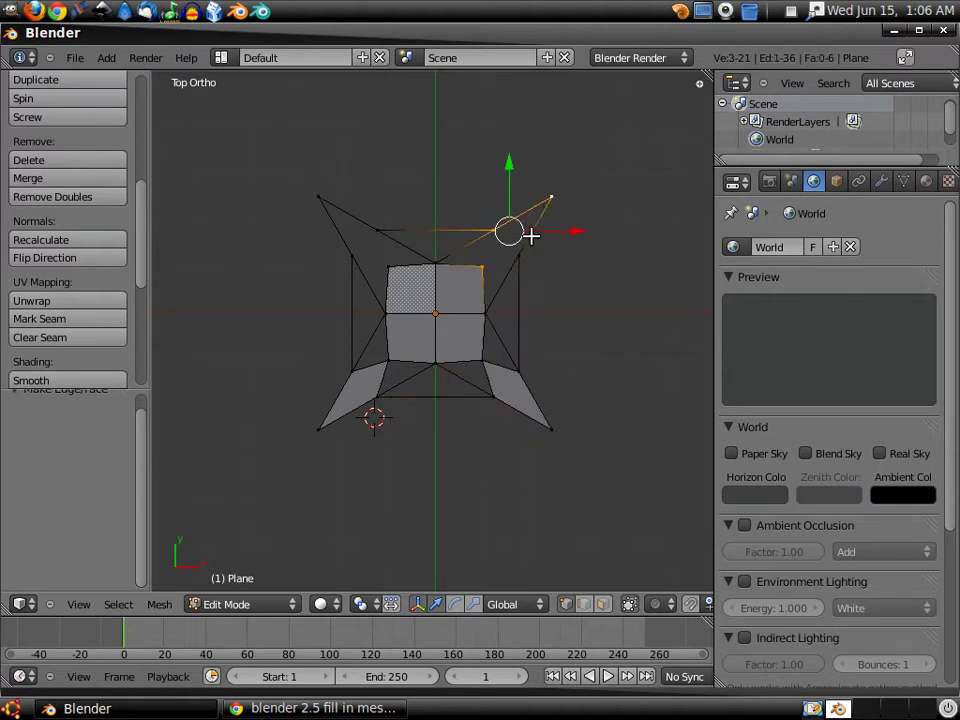
key("f")
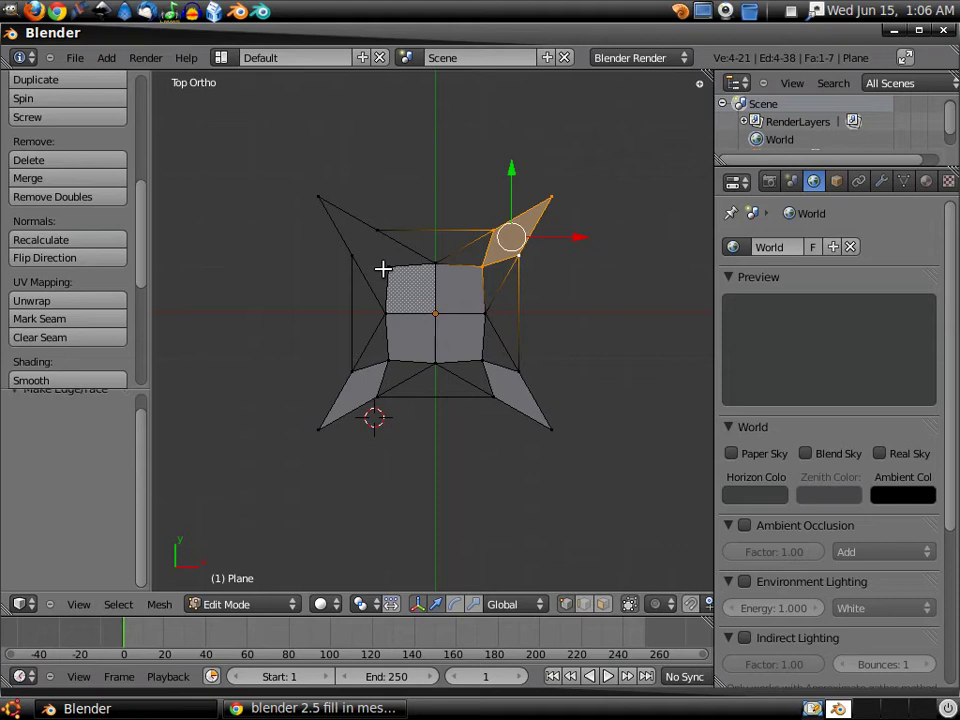
- Fill the -X/+Y star tip with a four-sided face joining the square corner, edge midpoints and outer tip
right_click(386, 264)
right_click(379, 231, "shift")
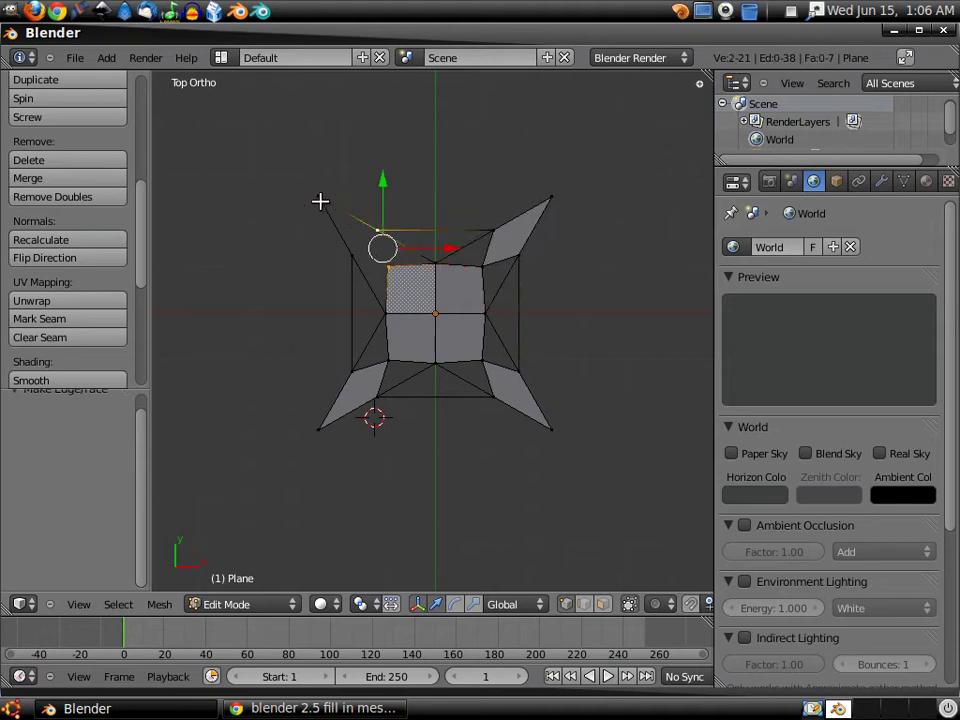
right_click(321, 201, "shift")
right_click(351, 253, "shift")
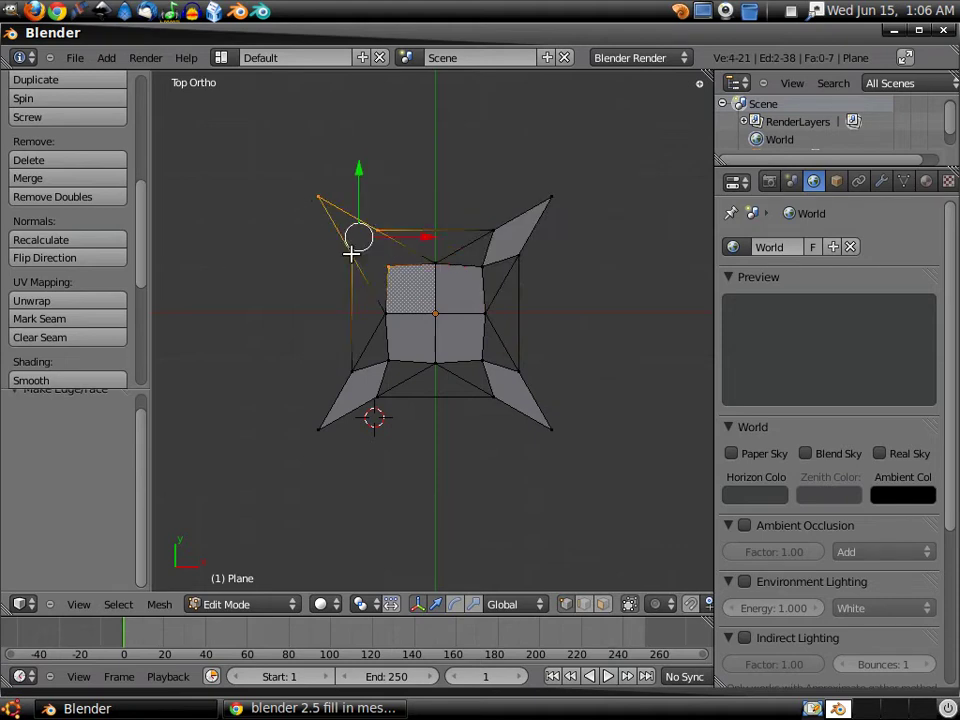
key("f")
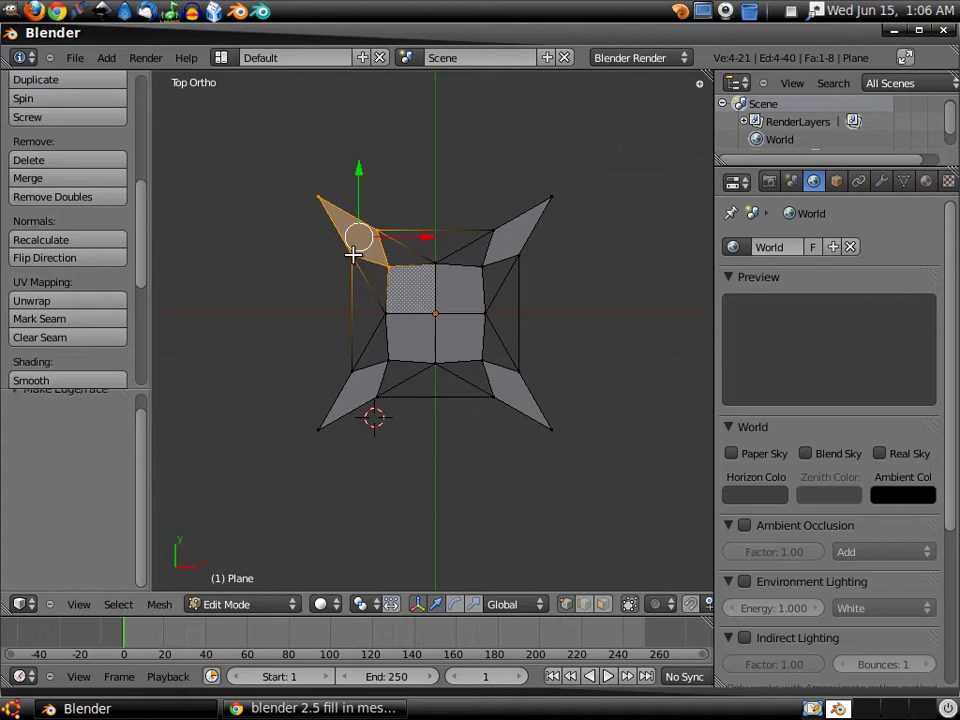
- Fill the two triangular gaps on either side of the square's -X/+Y corner with faces
right_click(353, 254)
right_click(387, 267, "shift")
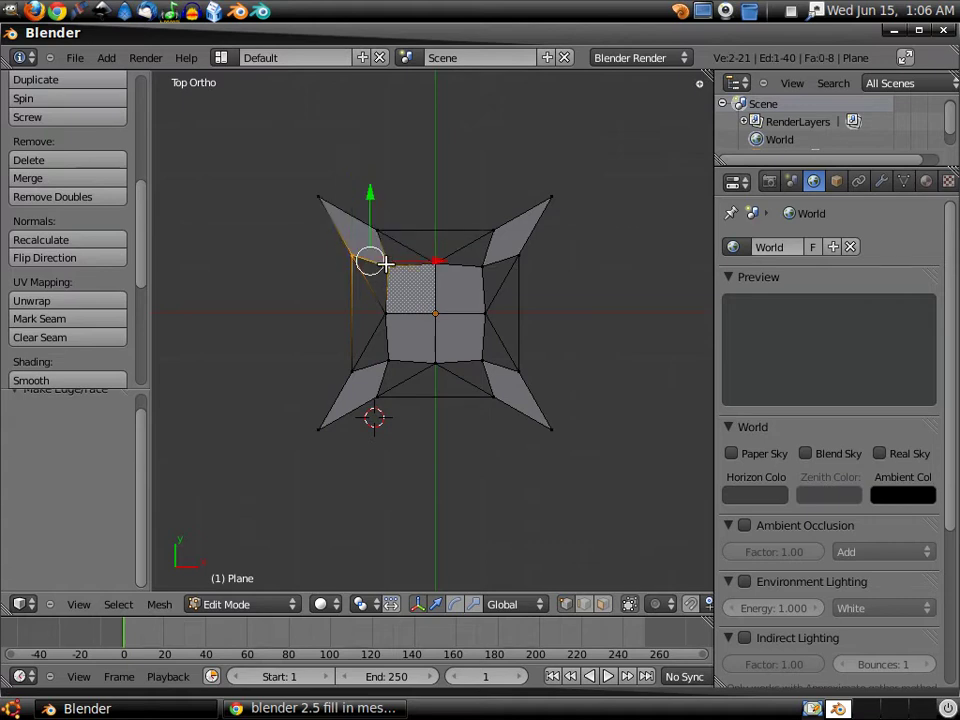
right_click(384, 310, "shift")
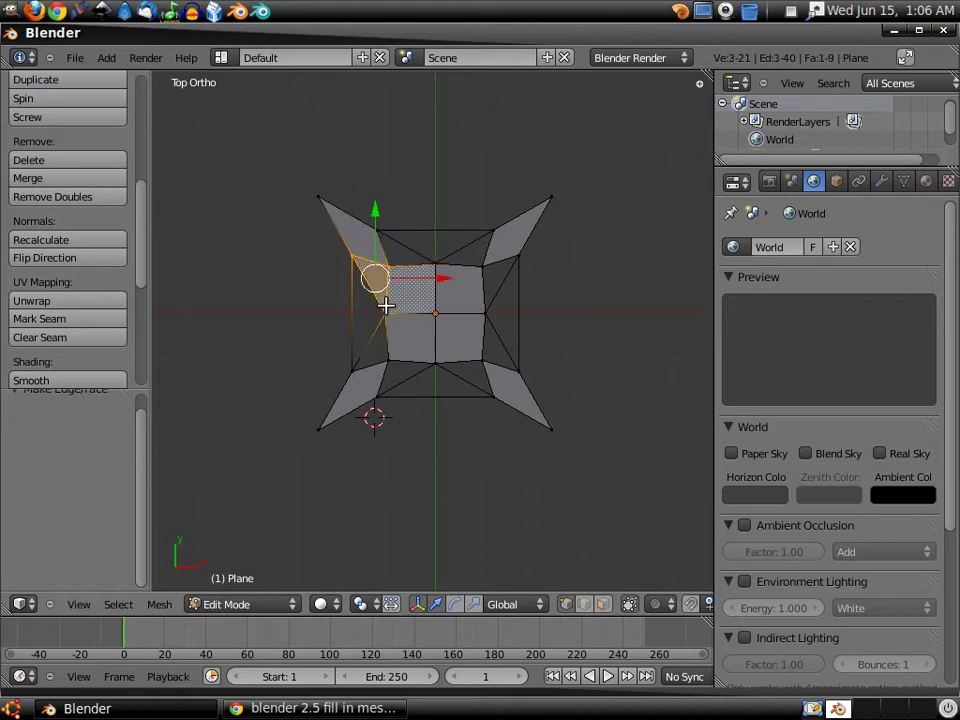
right_click(377, 228)
right_click(387, 264, "shift")
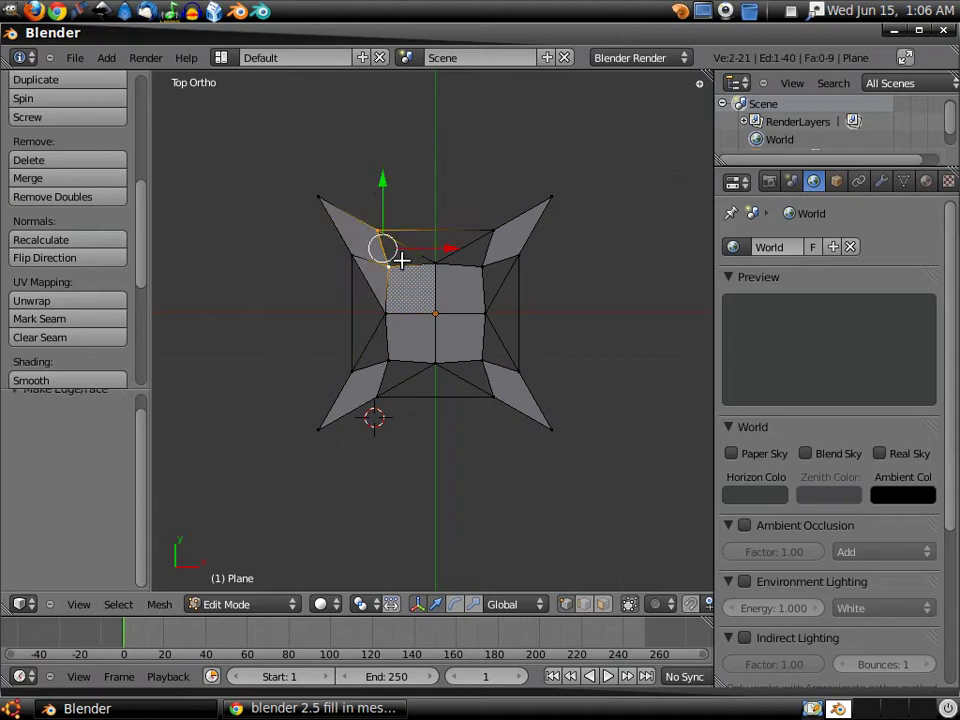
right_click(429, 261, "shift")
key("f")
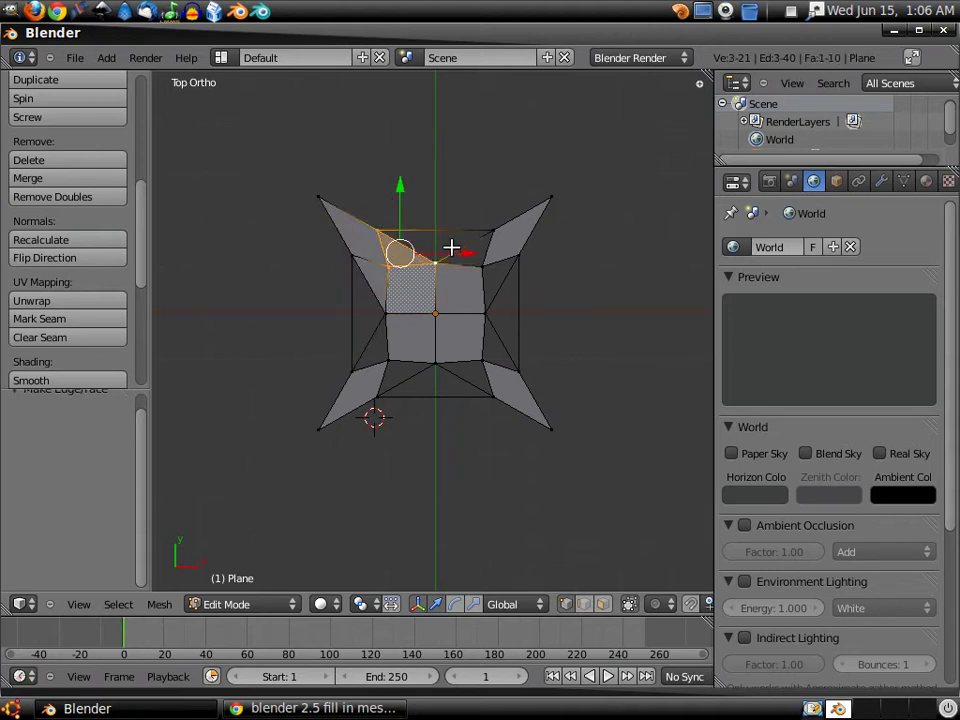
- Fill the triangular gap between the +Y notch vertex, the neighbouring +X edge midpoint and the square's +X/+Y corner
right_click(436, 261)
right_click(493, 231, "shift")
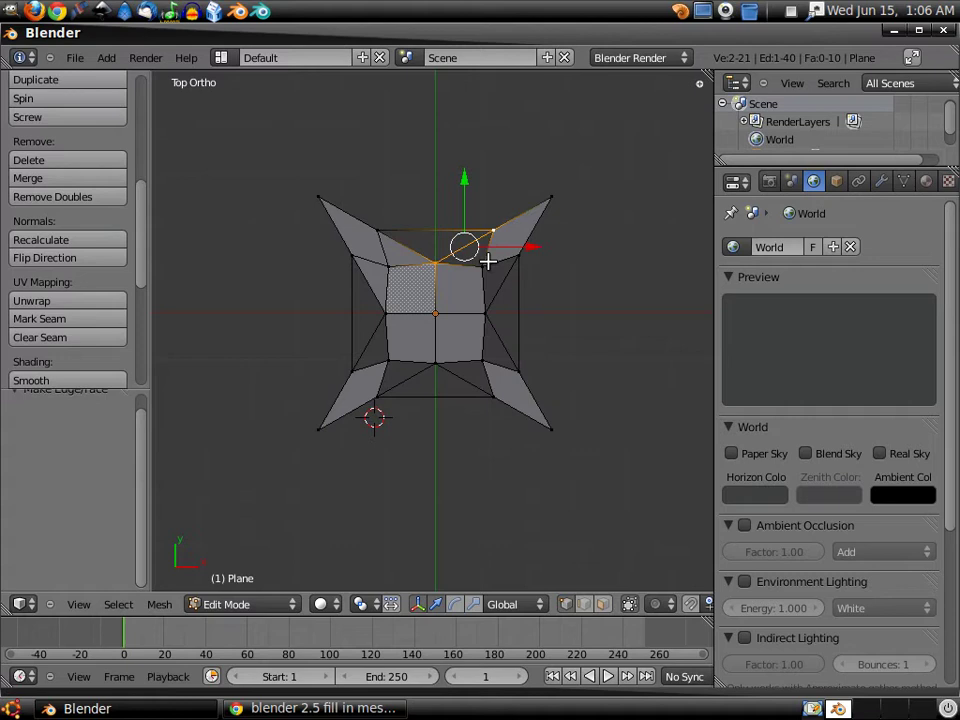
right_click(485, 264, "shift")
key("f")
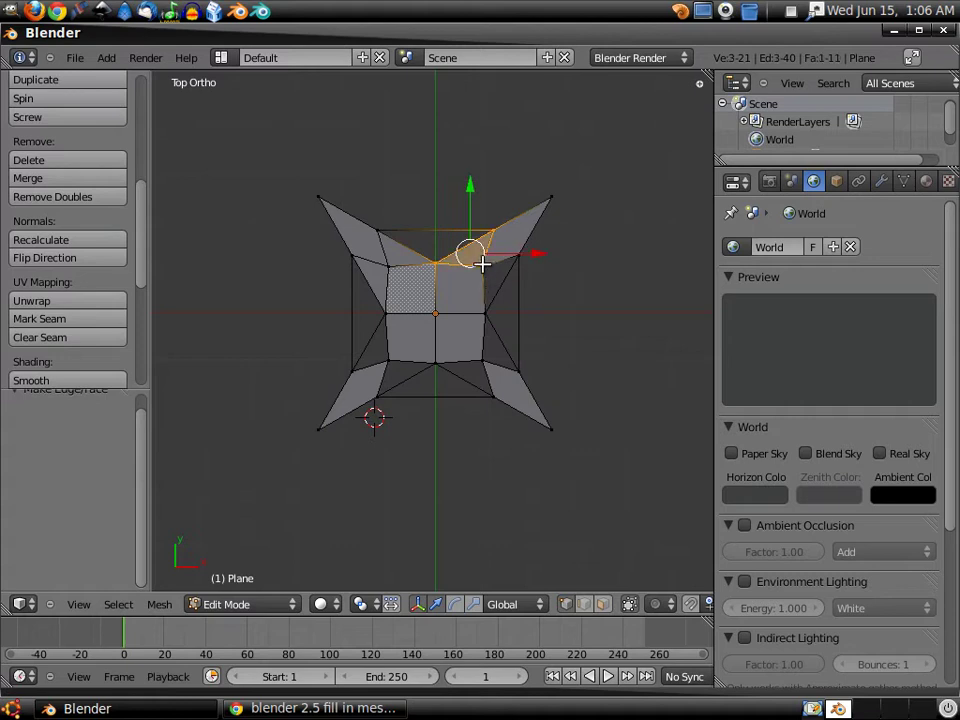
- Fill the two triangular gaps between the +X notch vertex, the square's adjacent corners and the neighbouring outer edge midpoints with faces
right_click(487, 312)
right_click(487, 264, "shift")
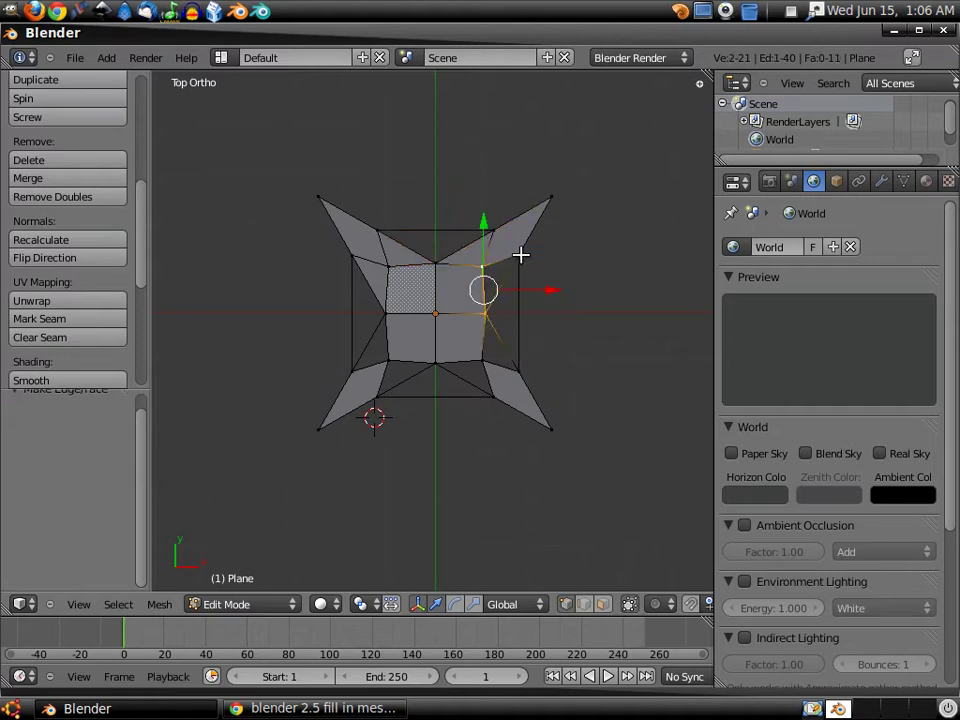
right_click(518, 256, "shift")
key("f")
right_click(485, 315)
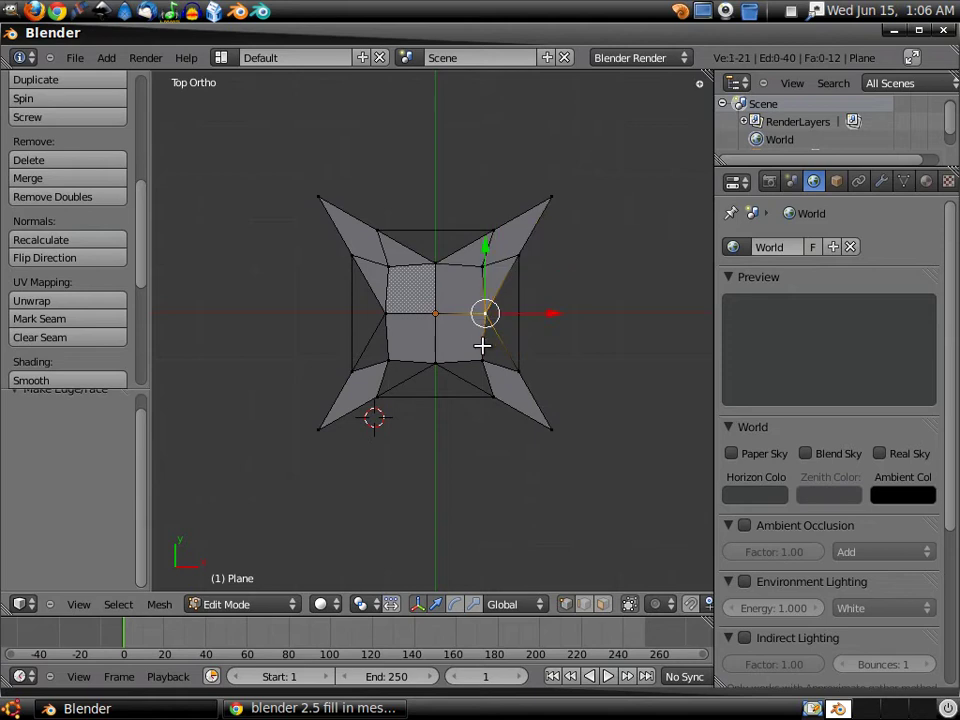
right_click(486, 357, "shift")
right_click(518, 367, "shift")
key("f")
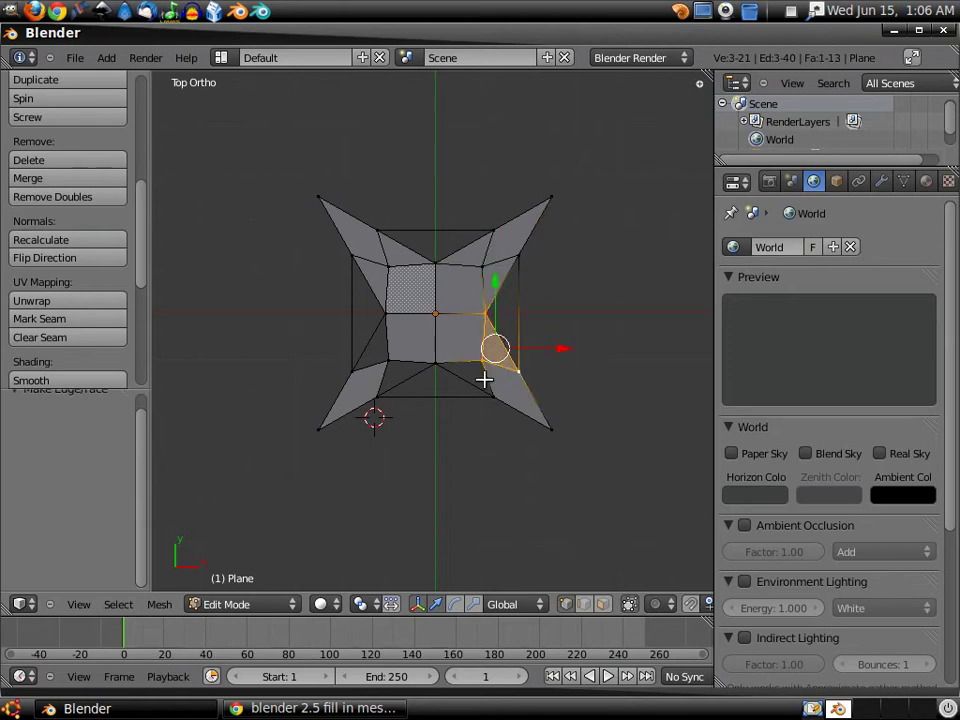
- Fill the two triangular gaps on either side of the -Y notch vertex, reaching the square's corners and the neighbouring outer edge midpoints
right_click(481, 359)
right_click(437, 362, "shift")
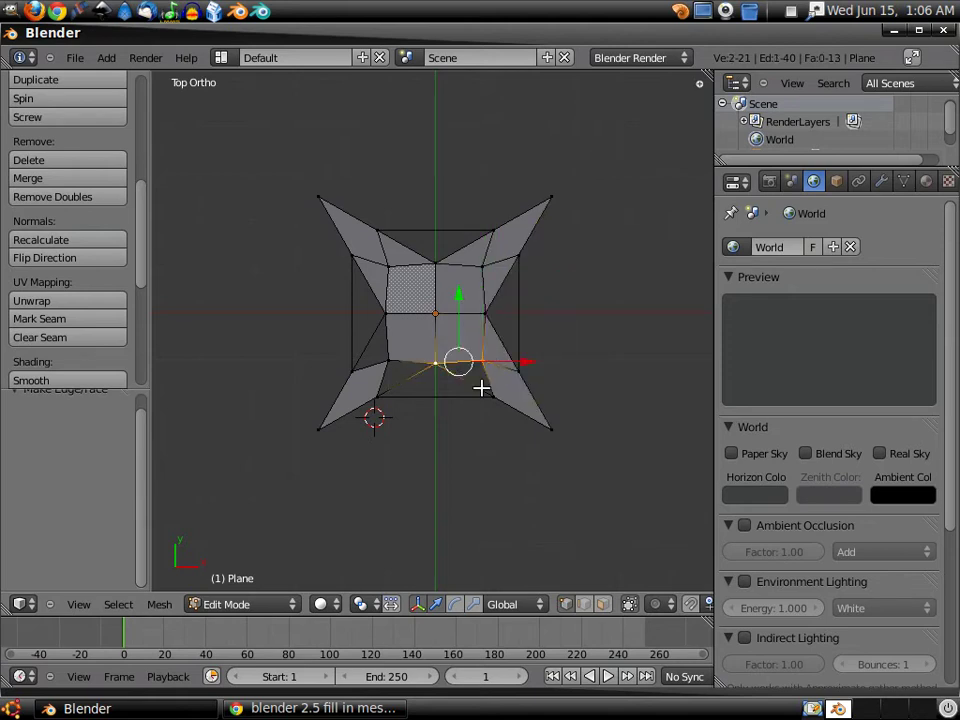
right_click(494, 397, "shift")
key("f")
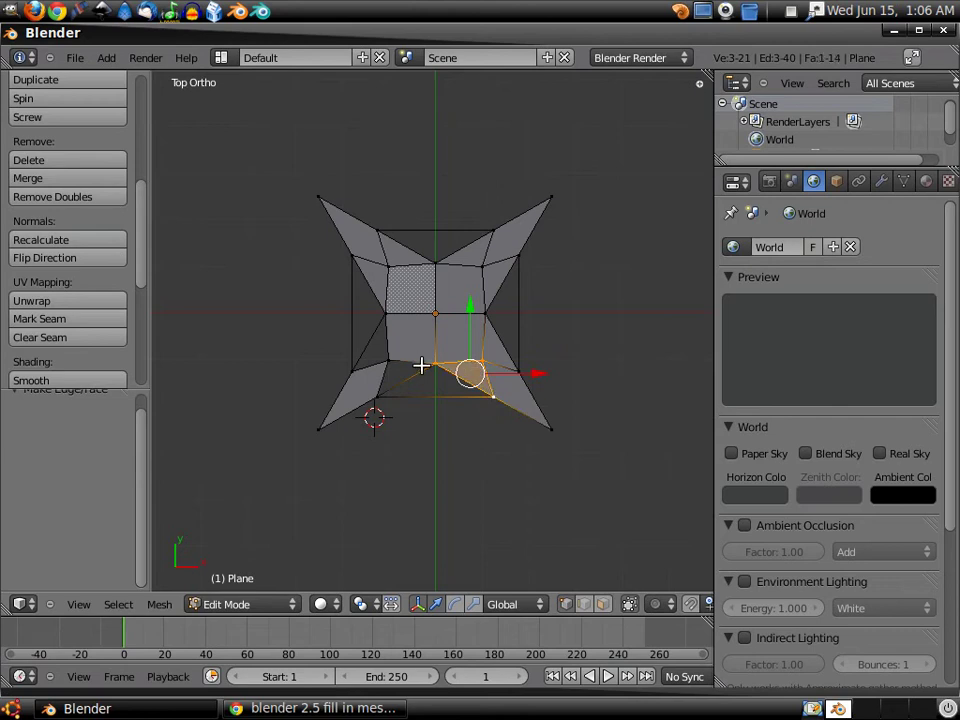
right_click(433, 367)
right_click(388, 362, "shift")
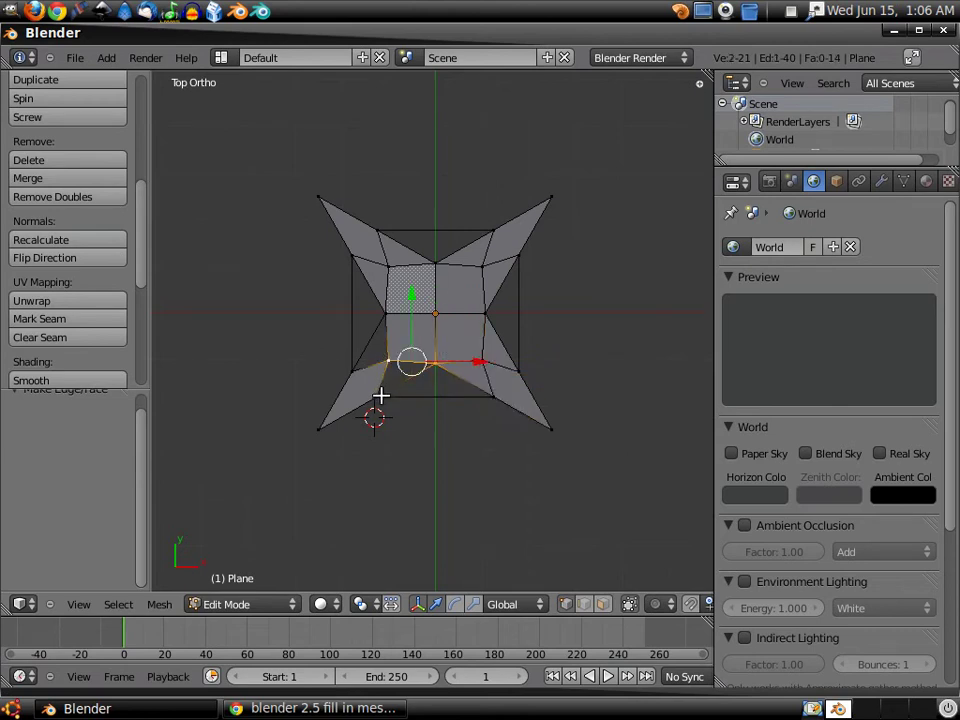
right_click(380, 395, "shift")
key("f")
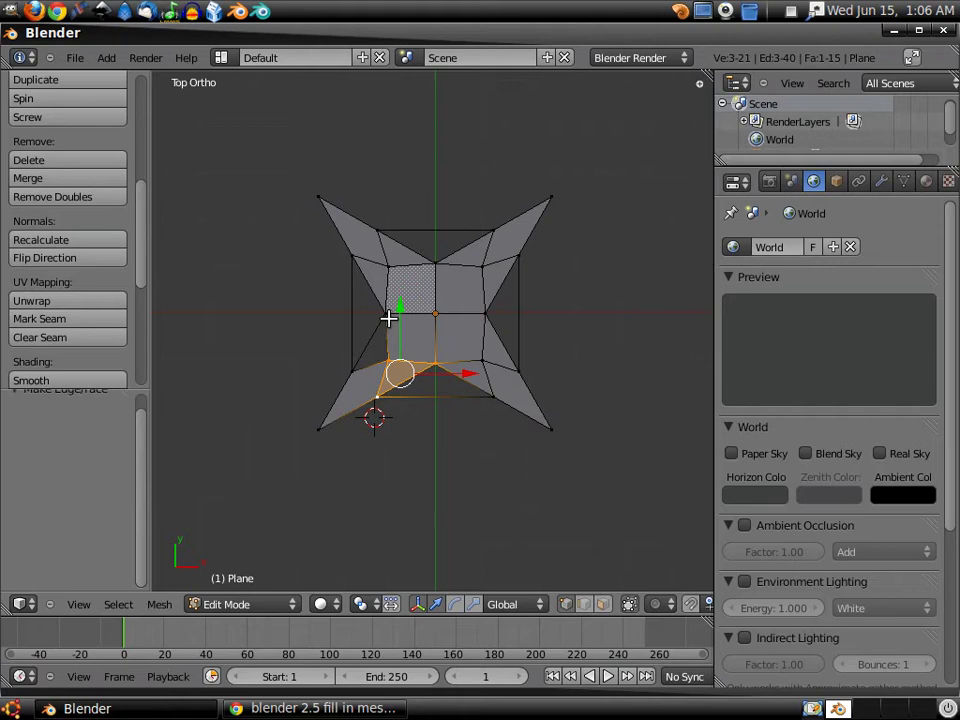
- Fill the triangular gap between the -X notch vertex, the neighbouring -Y edge midpoint and the square's -X/-Y corner
right_click(386, 313)
right_click(360, 369, "shift")
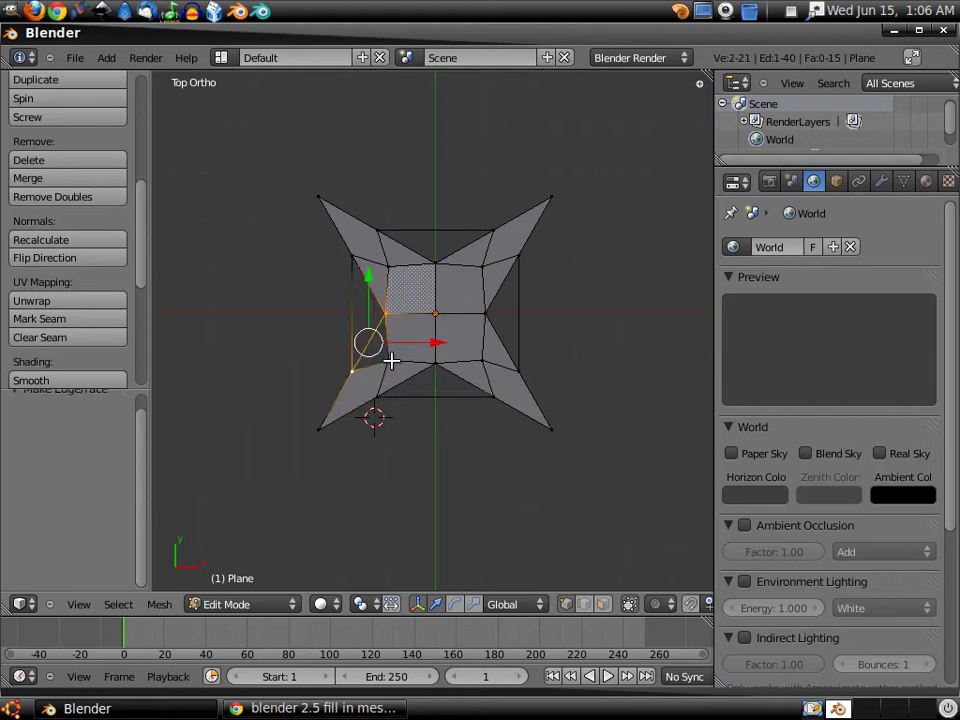
right_click(390, 360, "shift")
key("f")
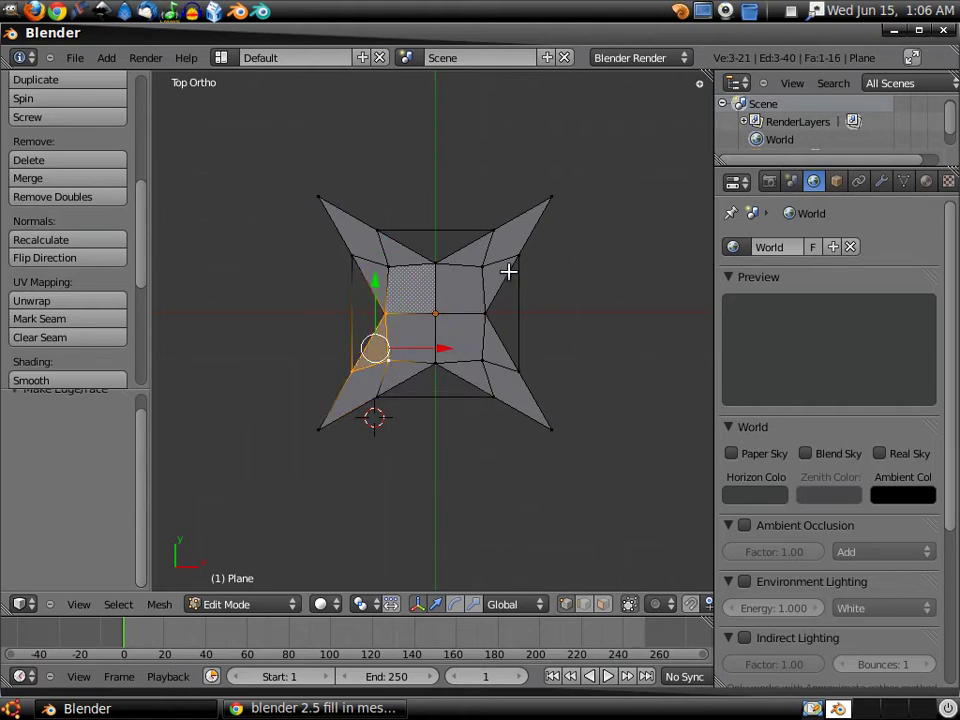
- Fill the +X and -Y notches with triangular faces, each joining the notch vertex to the two neighbouring outer edge midpoints
right_click(516, 256)
right_click(484, 314, "shift")
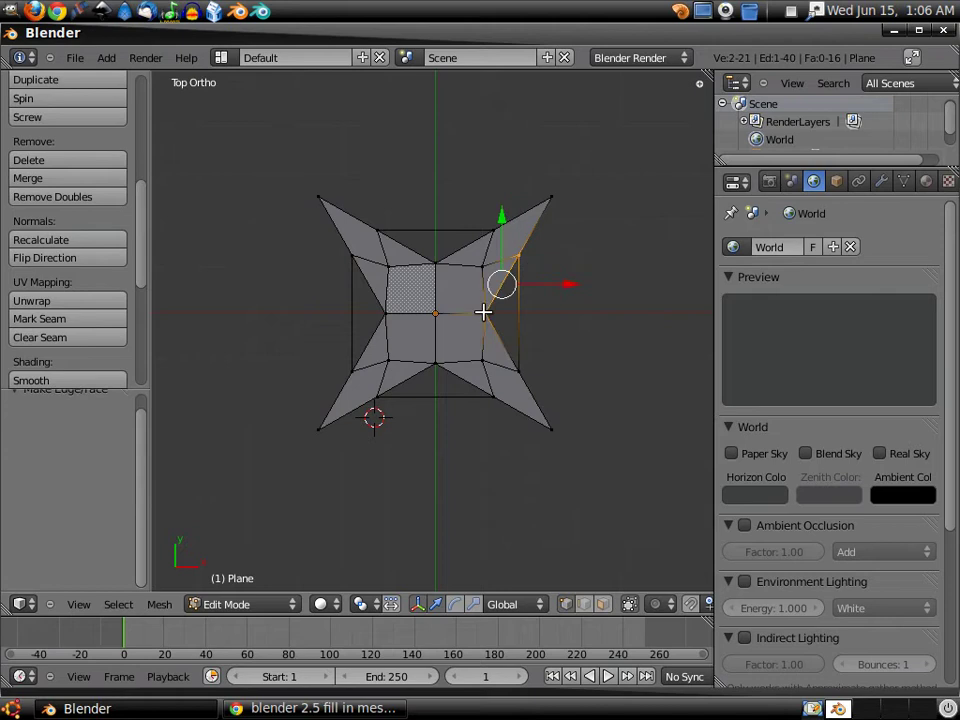
right_click(518, 361, "shift")
key("f")
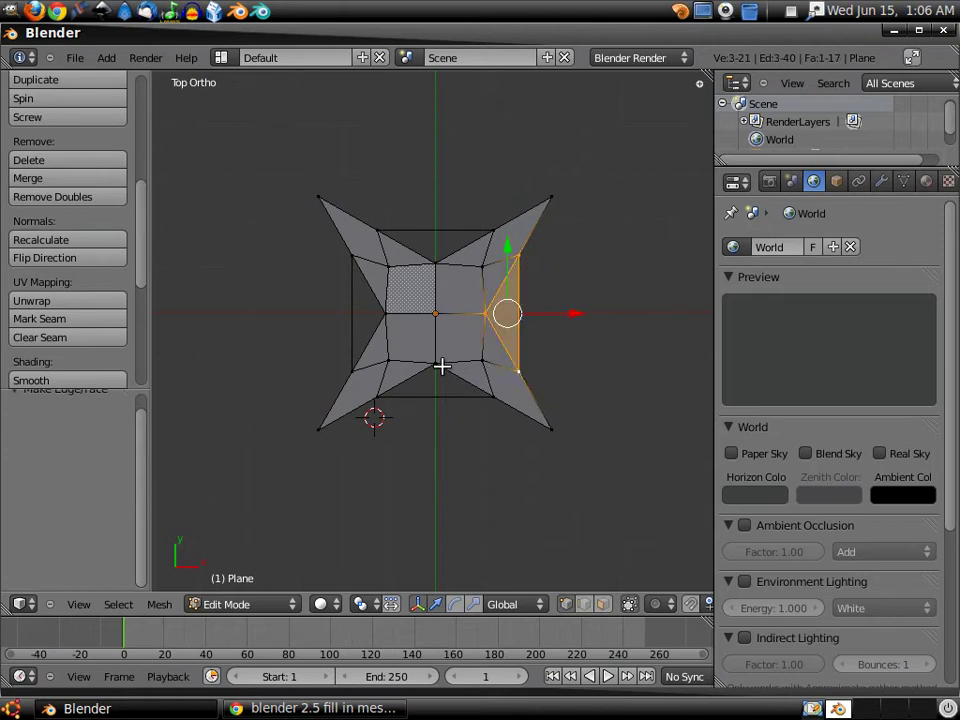
right_click(414, 377)
right_click(390, 393, "shift")
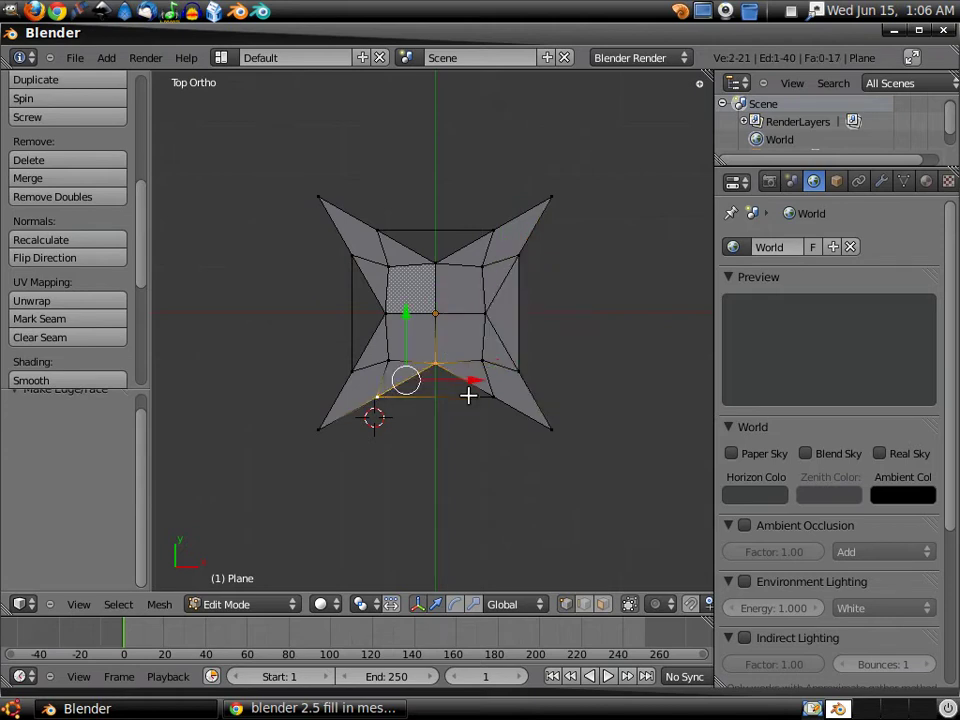
right_click(492, 396, "shift")
key("f")
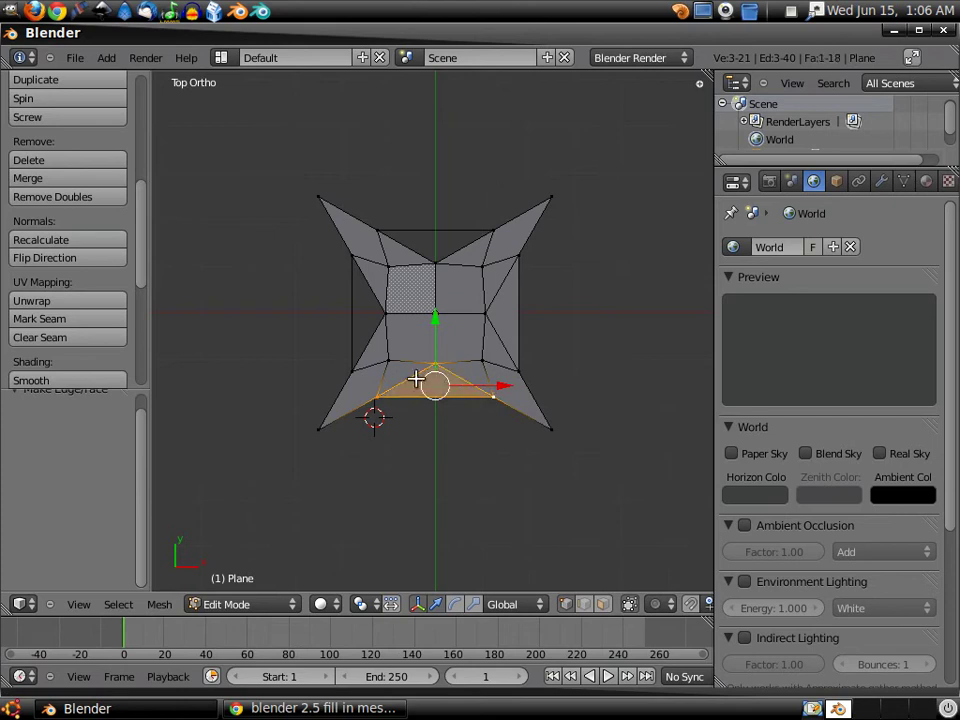
- Fill the -X and +Y notches with triangular faces, each joining the notch vertex to the two neighbouring outer edge midpoints
right_click(350, 371)
right_click(353, 256, "shift")
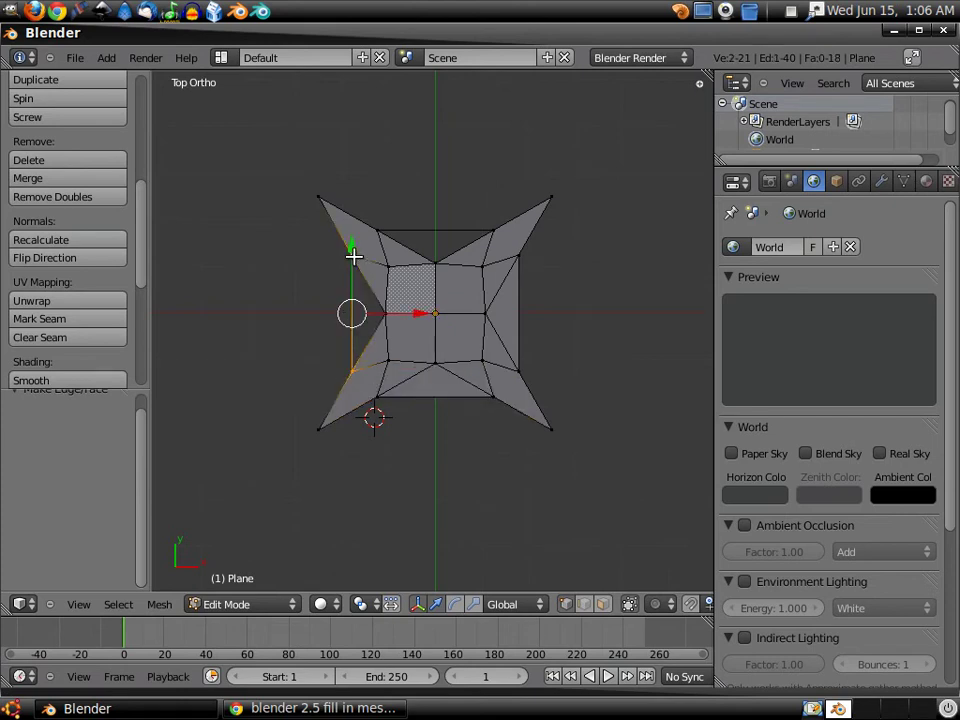
right_click(384, 313, "shift")
key("f")
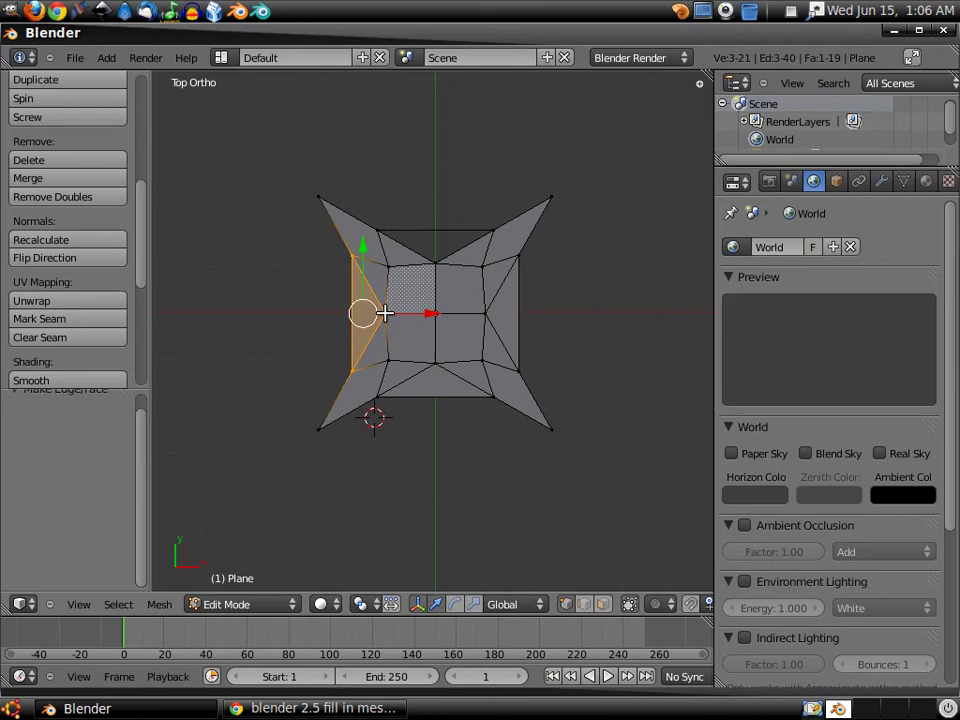
right_click(377, 228)
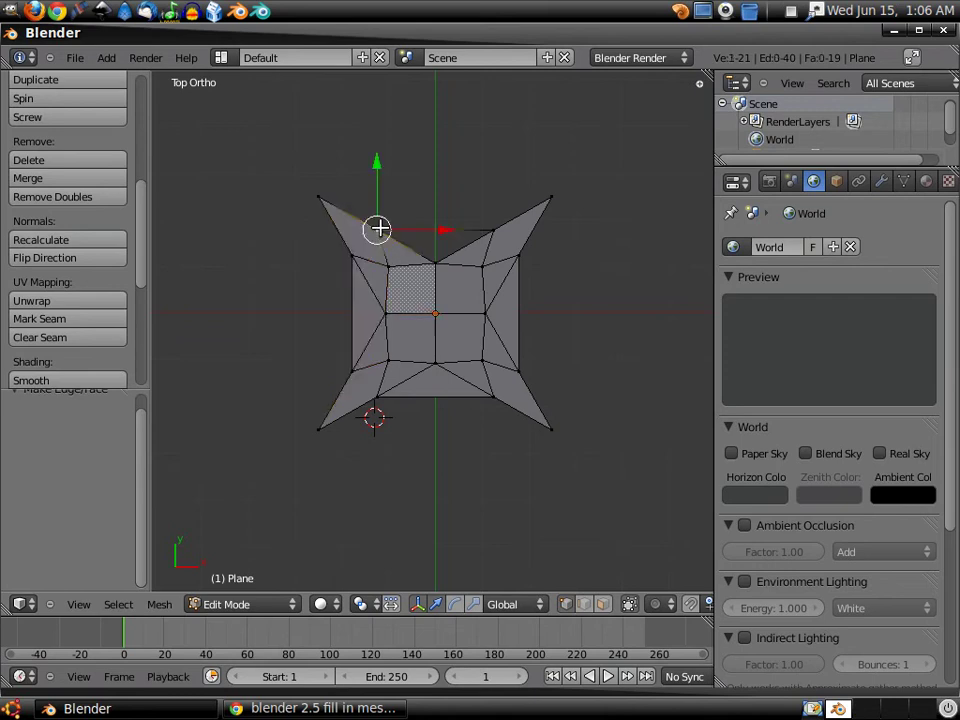
right_click(490, 232, "shift")
right_click(434, 262, "shift")
key("f")
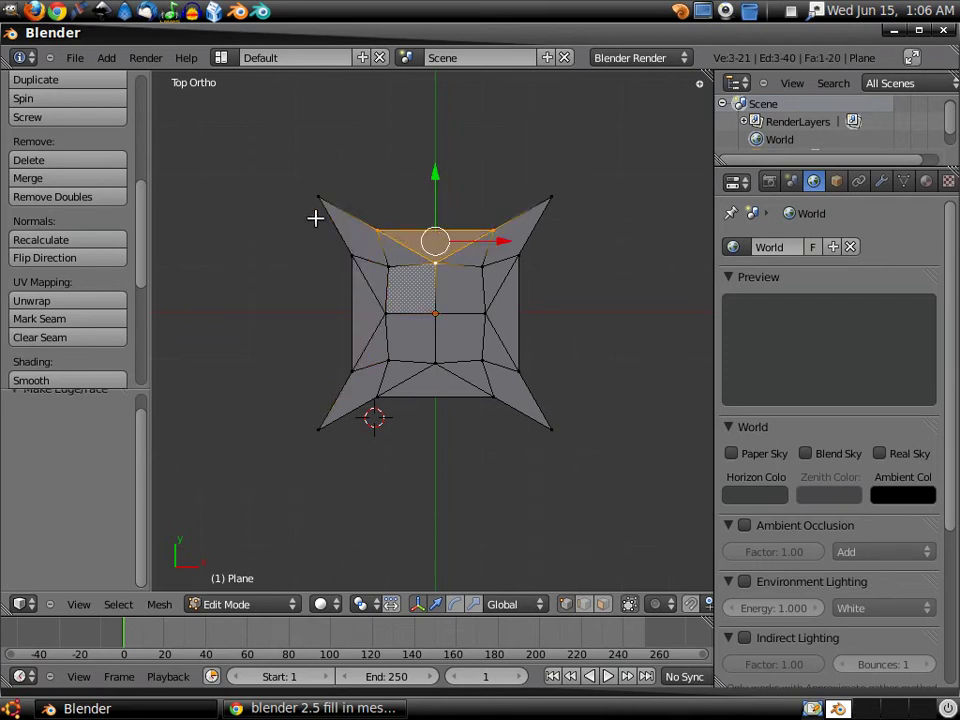
- Fill the +Y side with a four-sided face joining its two outer star tips and the two edge midpoints between them
right_click(319, 197)
right_click(378, 230, "shift")
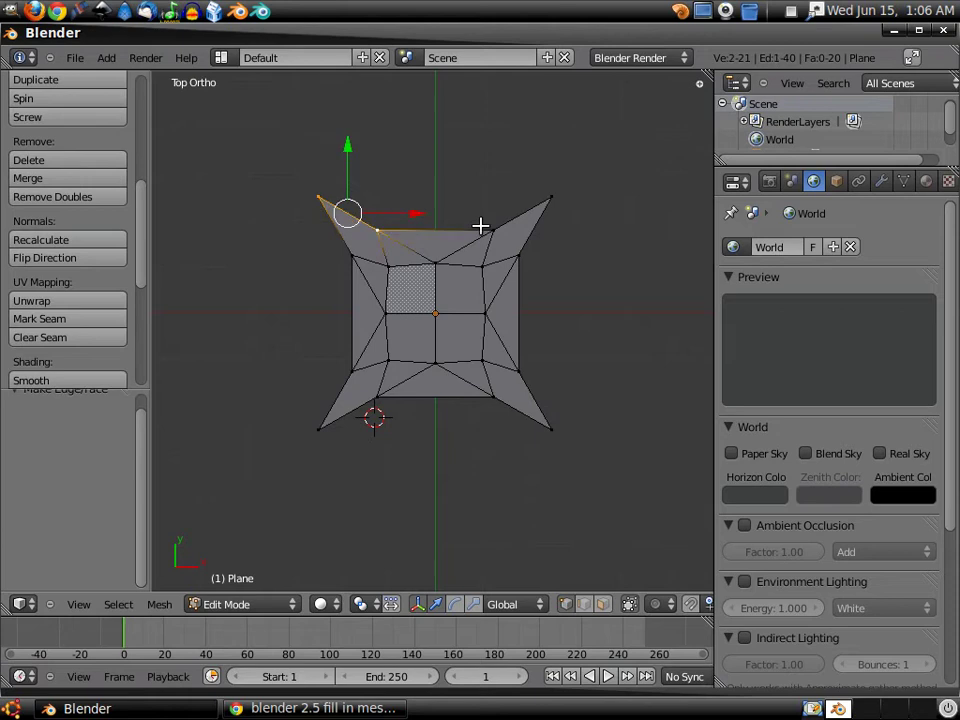
right_click(487, 230, "shift")
right_click(544, 199, "shift")
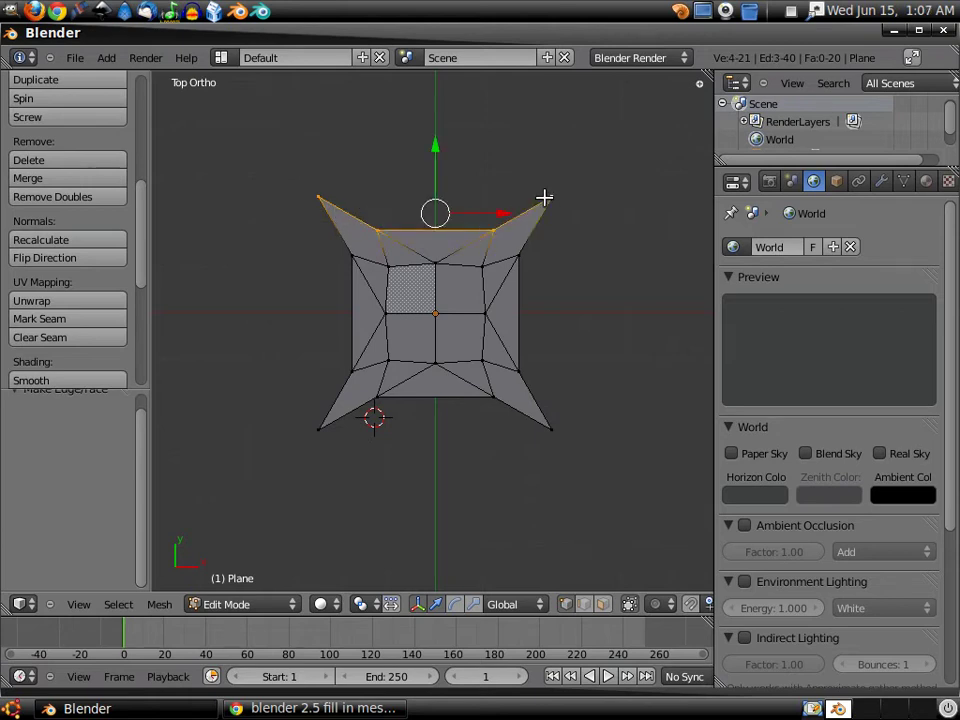
key("f")
- Fill the +X side with a four-sided face joining its two outer star tips and the two edge midpoints between them
right_click(554, 196)
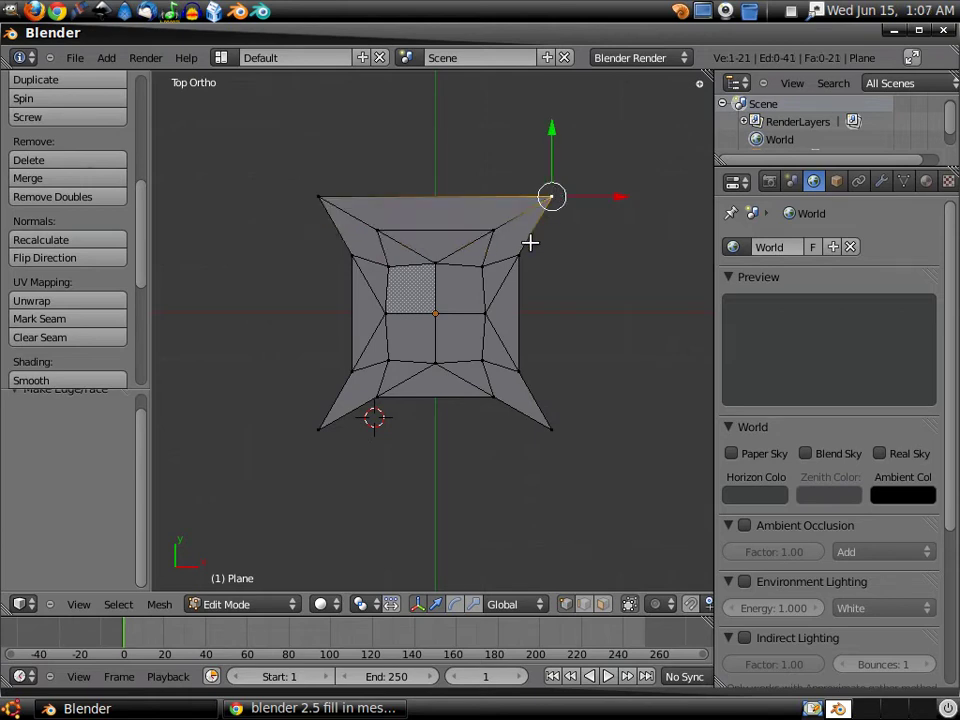
right_click(517, 258, "shift")
right_click(518, 369, "shift")
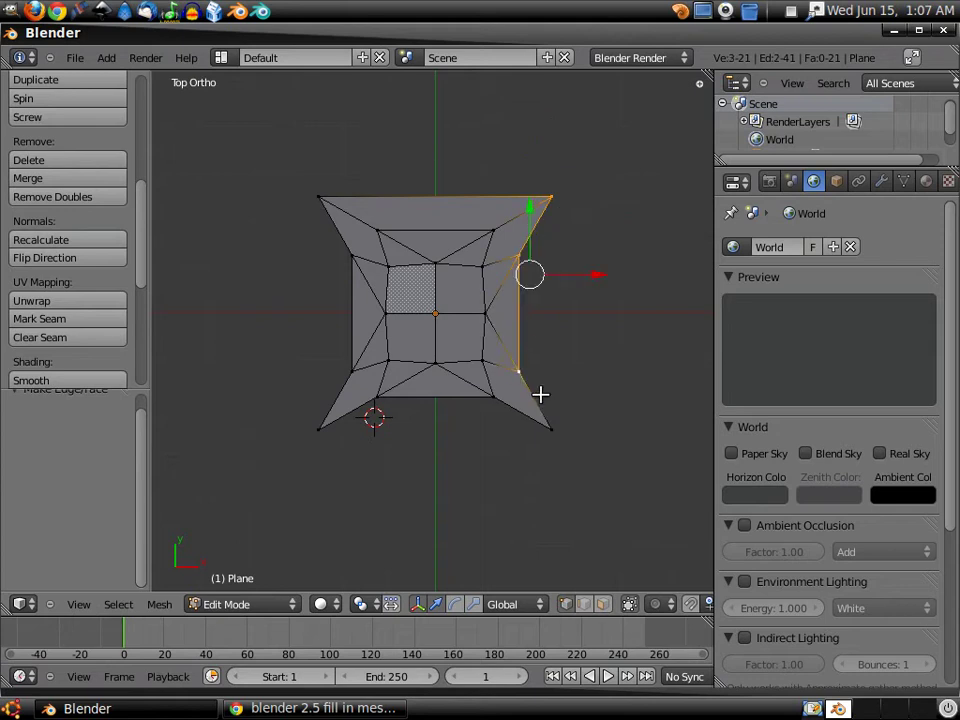
right_click(552, 427, "shift")
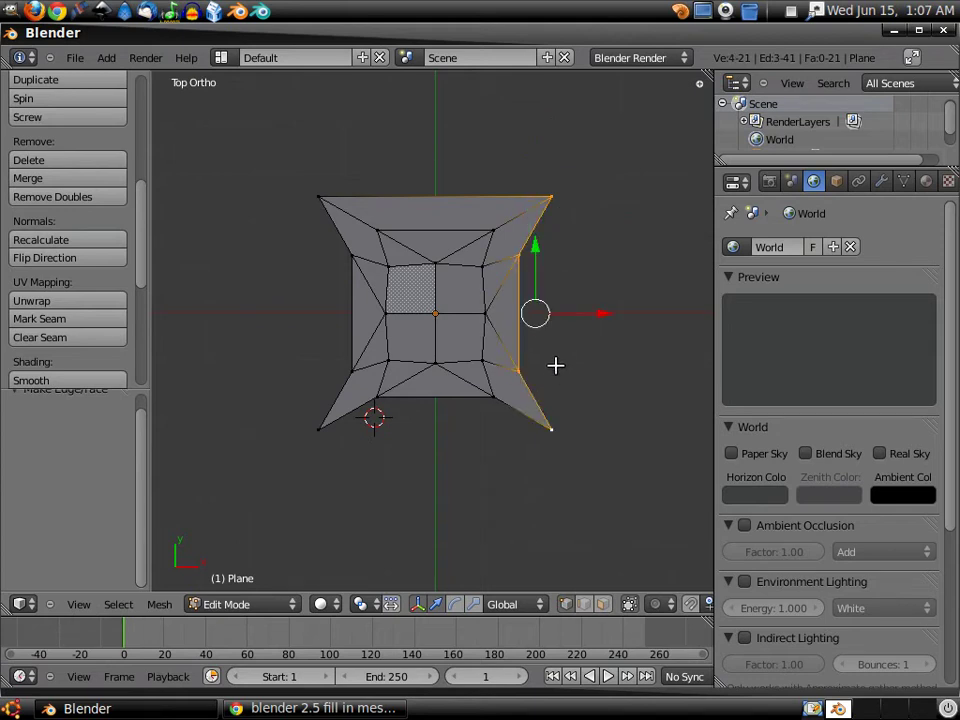
key("f")
- Fill the -Y side with a four-sided face joining its two outer star tips and the two edge midpoints between them
right_click(492, 395)
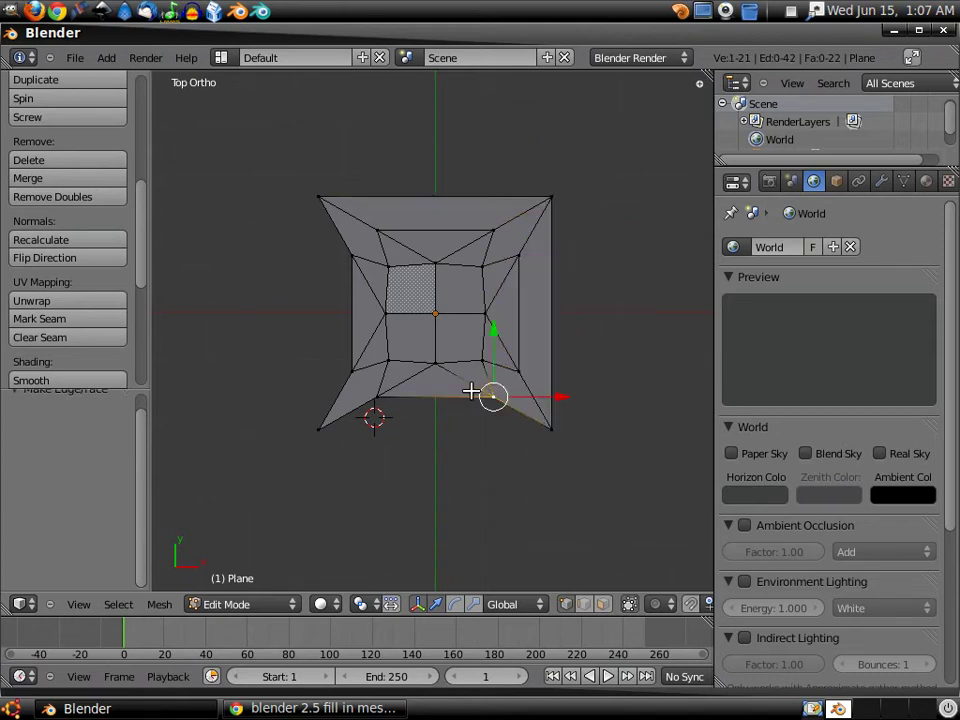
right_click(377, 398, "shift")
right_click(318, 430, "shift")
right_click(551, 428, "shift")
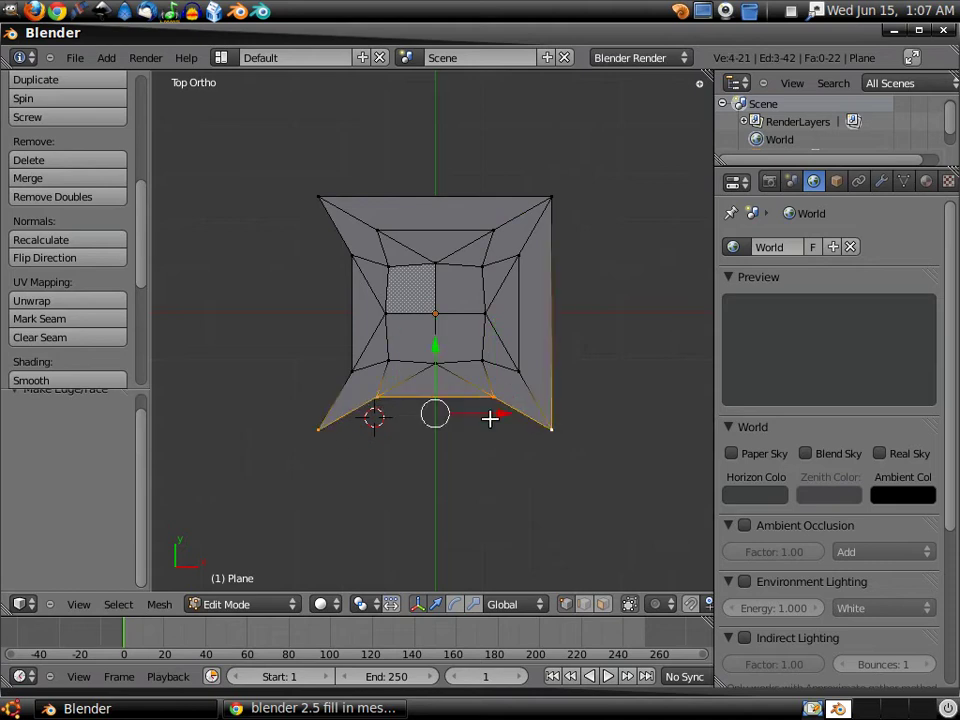
key("f")
- Fill the -X side with a four-sided face joining its two outer star tips and the two edge midpoints between them
right_click(339, 234)
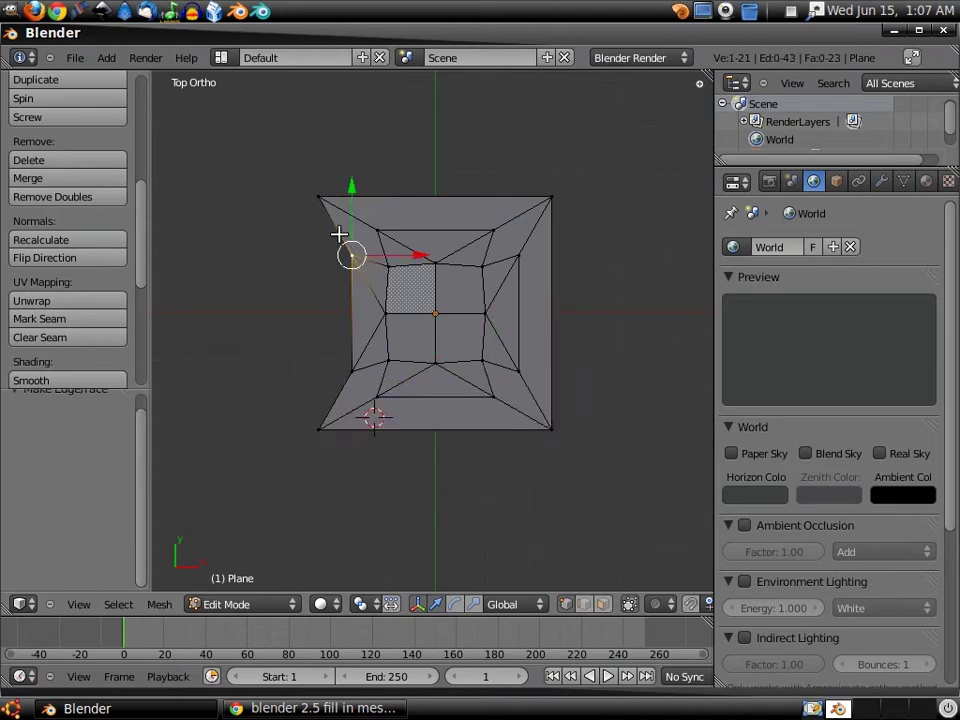
right_click(320, 197, "shift")
right_click(319, 434, "shift")
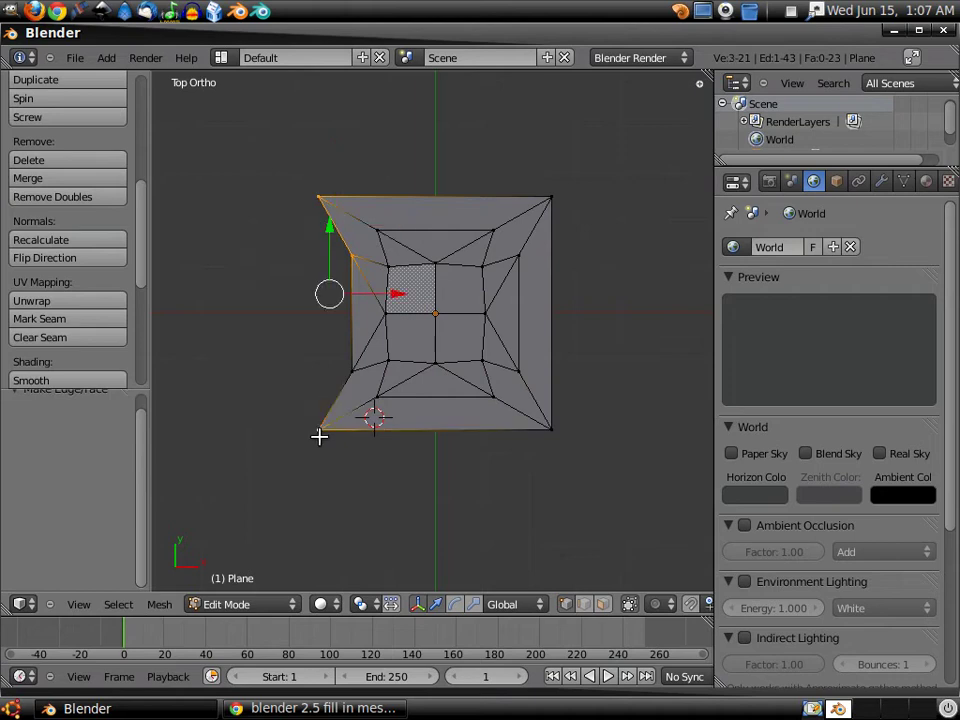
right_click(353, 368, "shift")
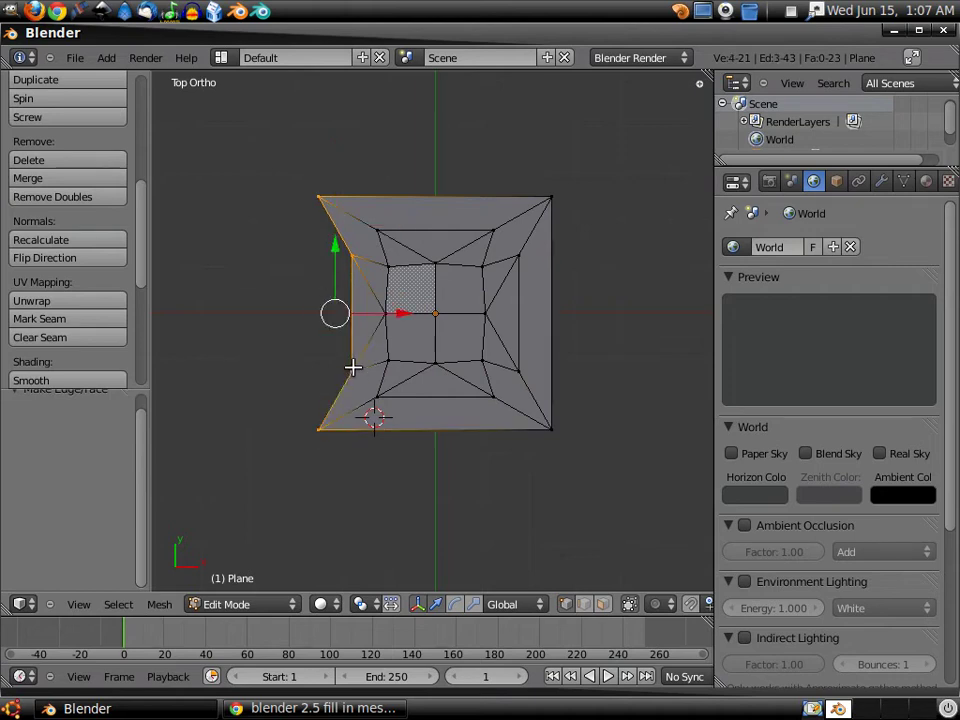
key("f")
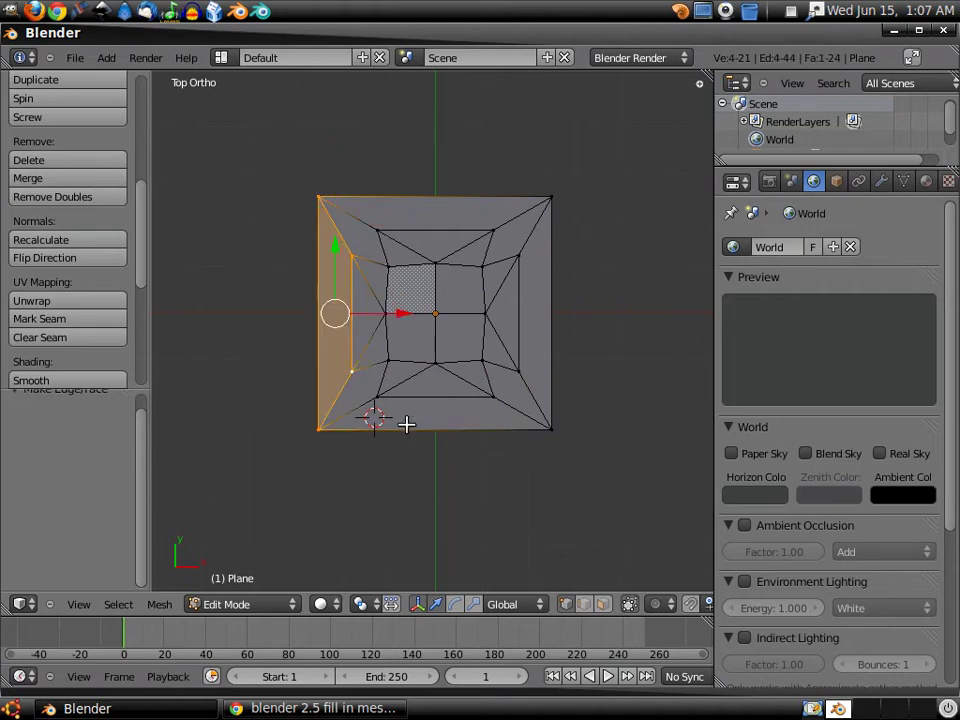
- In face select mode, raise the four central square faces about 0.24 along Z in the right view, and return to the top view
left_click(606, 605)
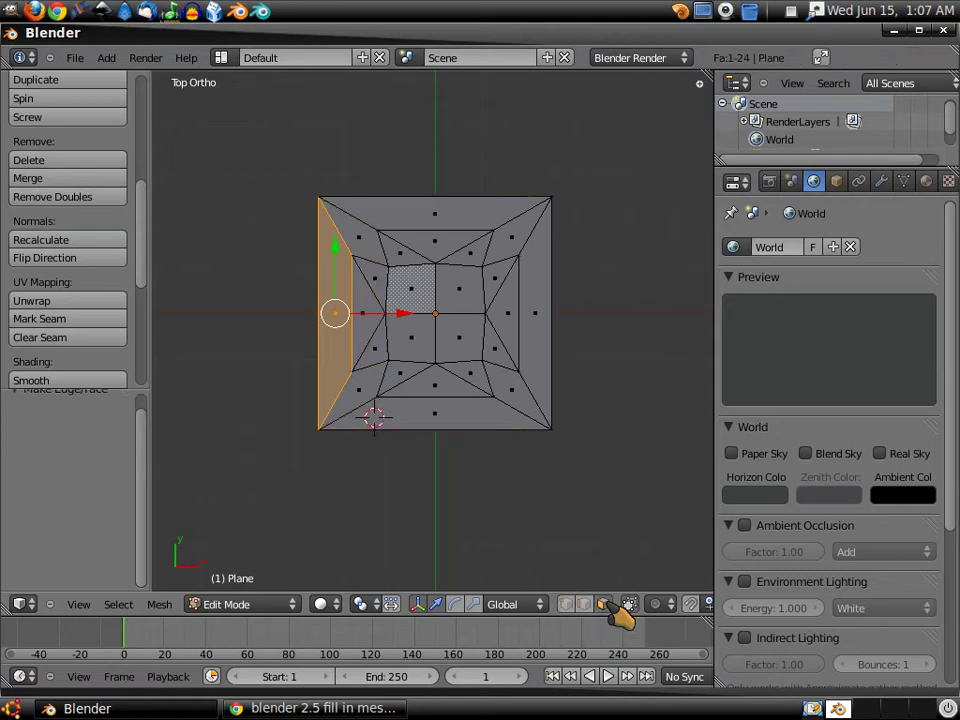
right_click(463, 332)
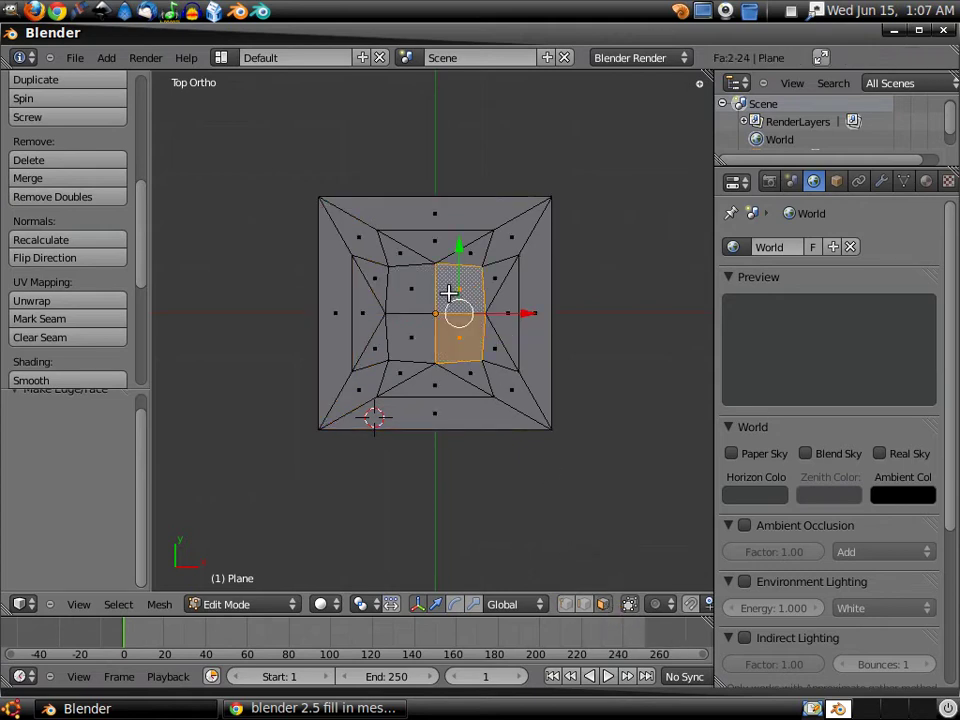
right_click(416, 288, "shift")
right_click(445, 289, "shift")
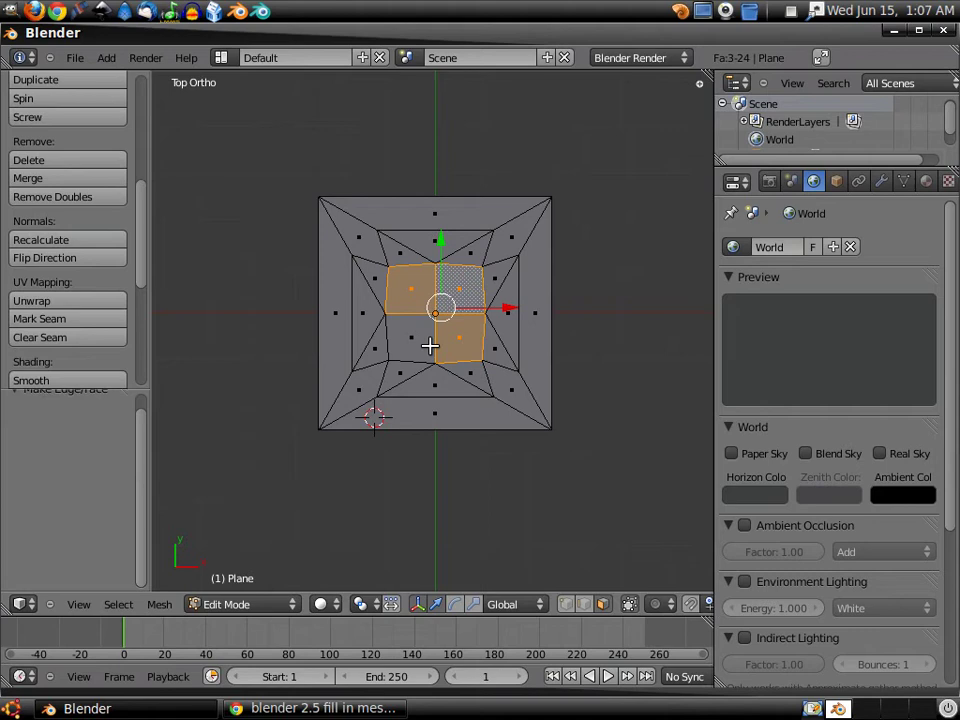
right_click(431, 345, "shift")
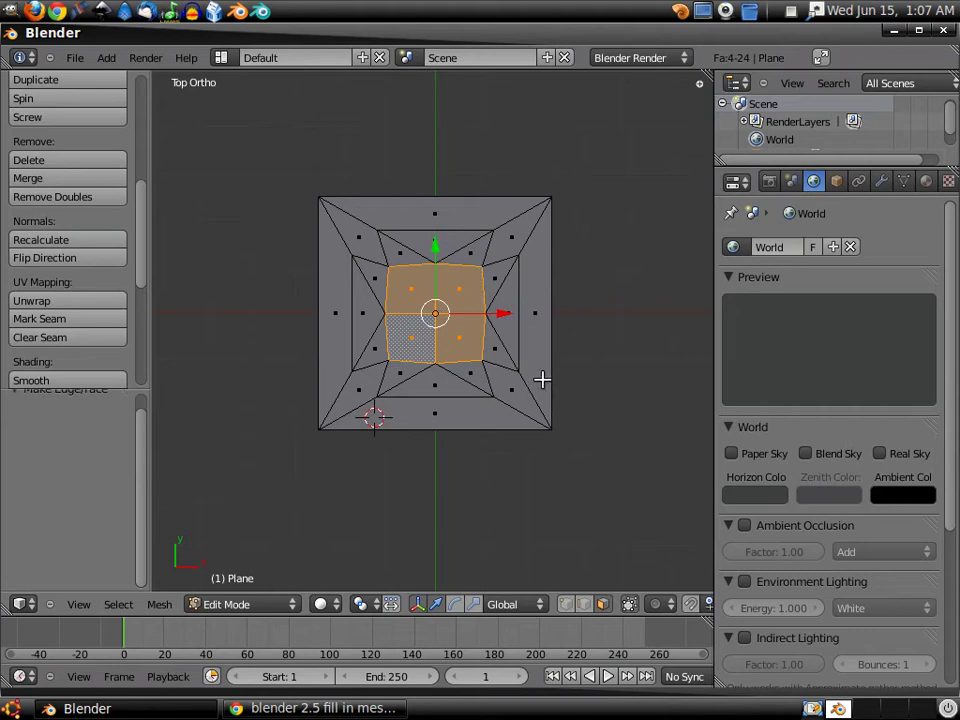
key("KP_3")
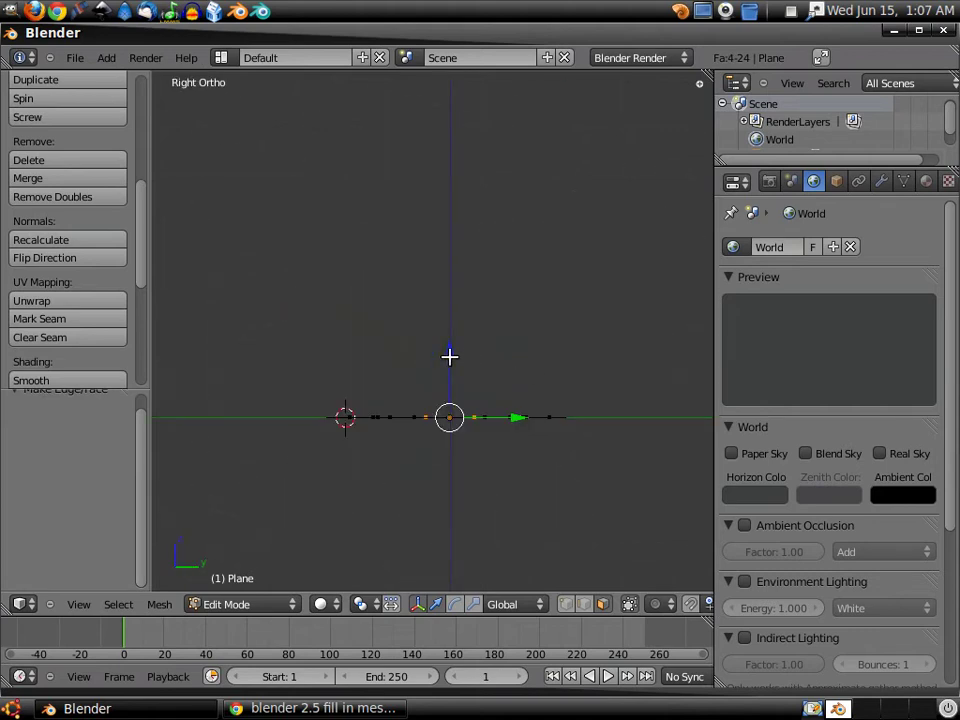
left_click_drag(446, 353, 445, 341)
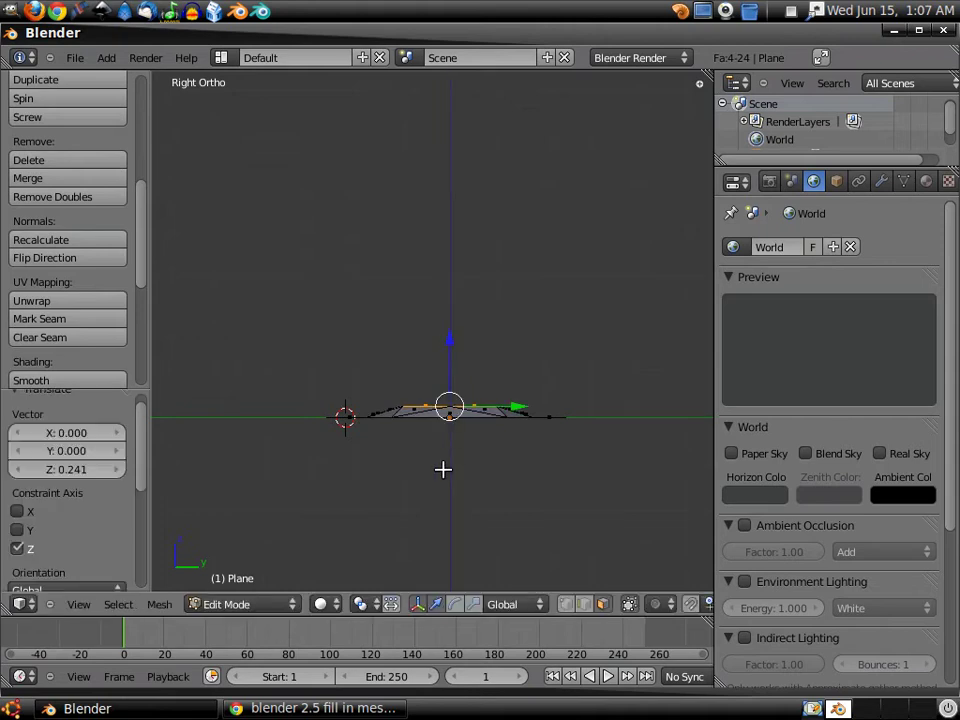
key("KP_7")
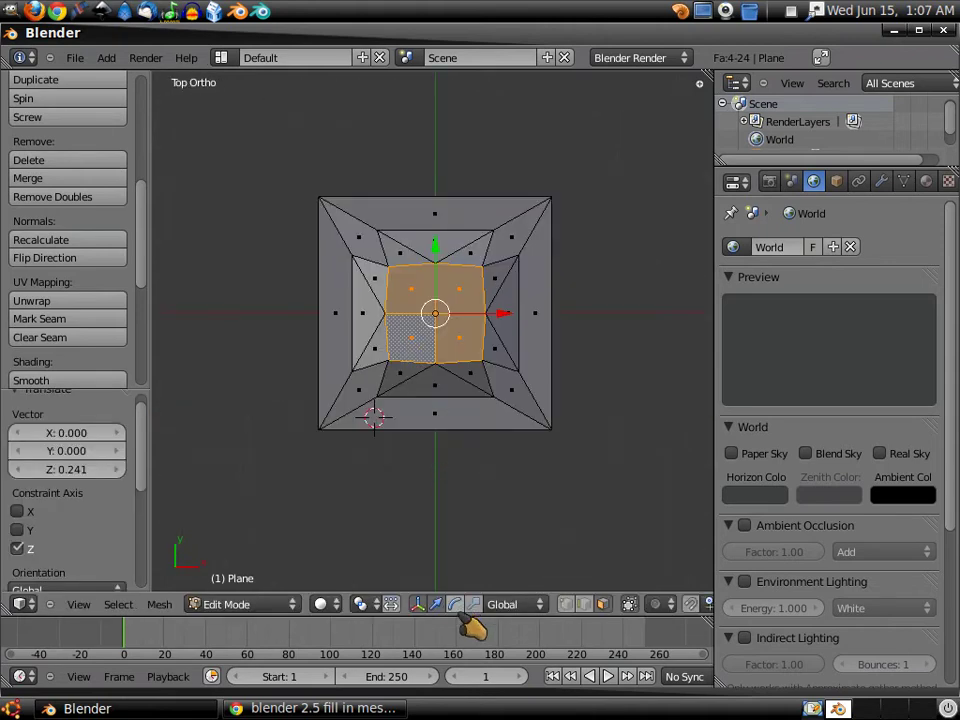
- In edge select mode, select only the square's outer edge loop and lower it about 0.52 along Z in the right view
left_click(436, 604, "shift")
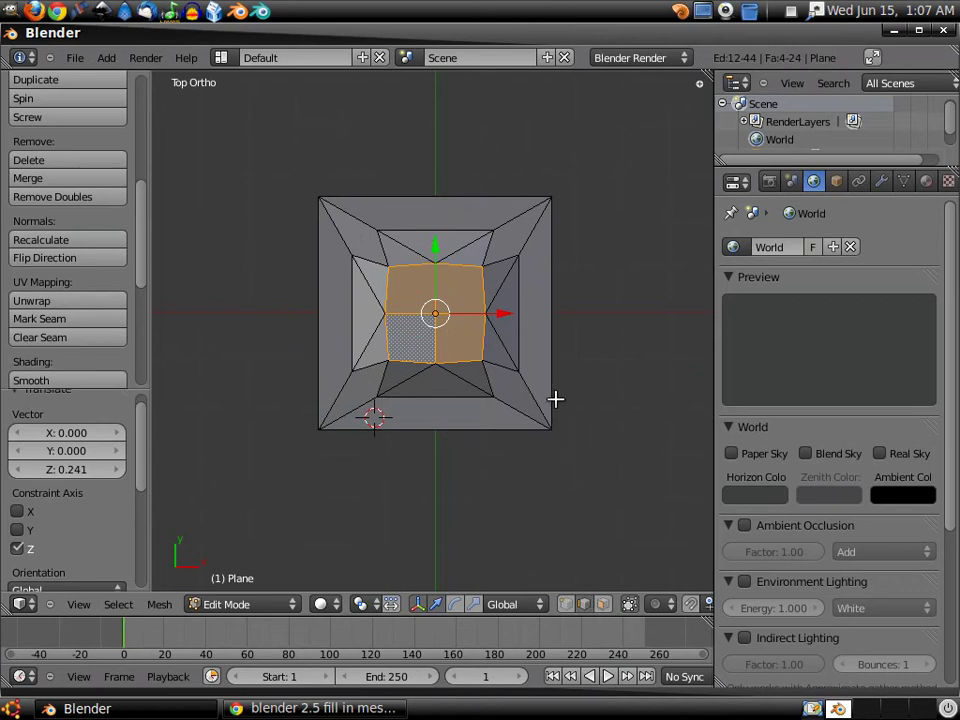
key("a")
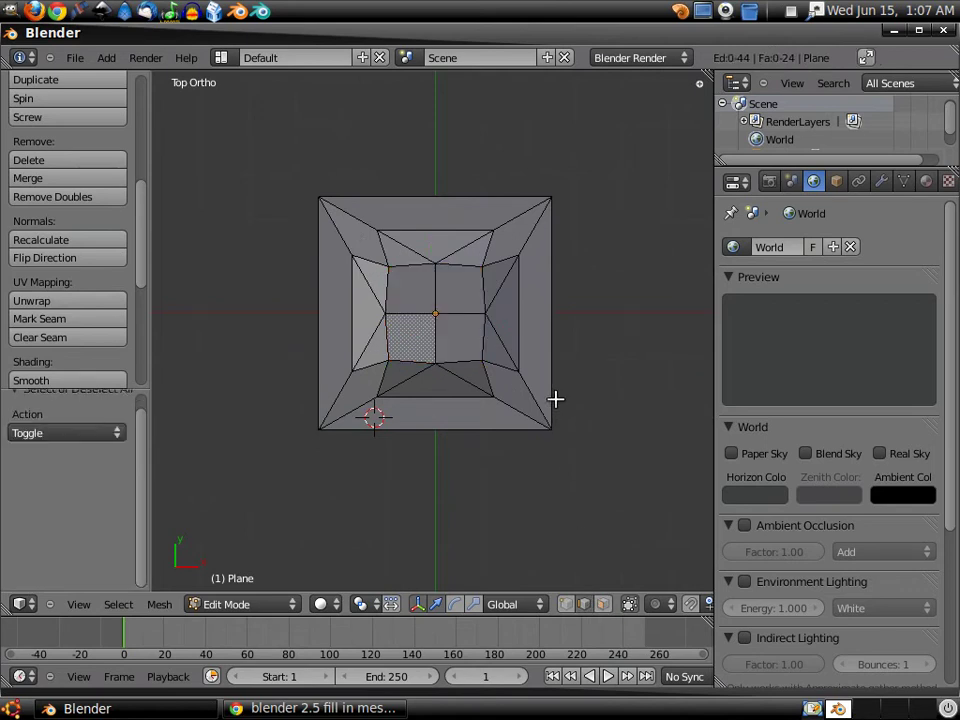
right_click(555, 399, "alt")
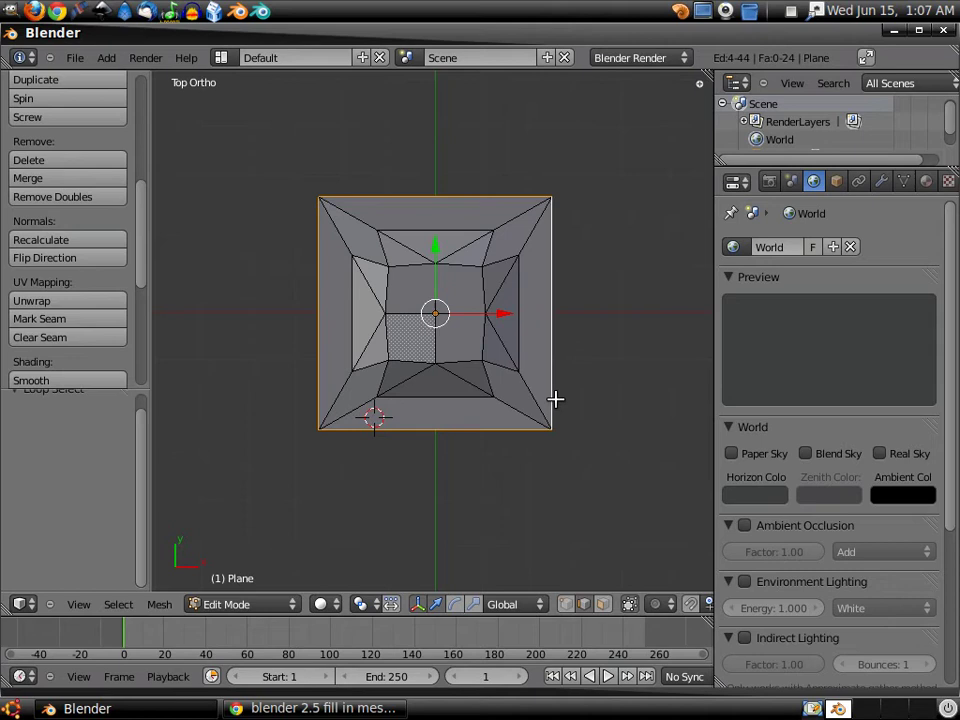
key("KP_3")
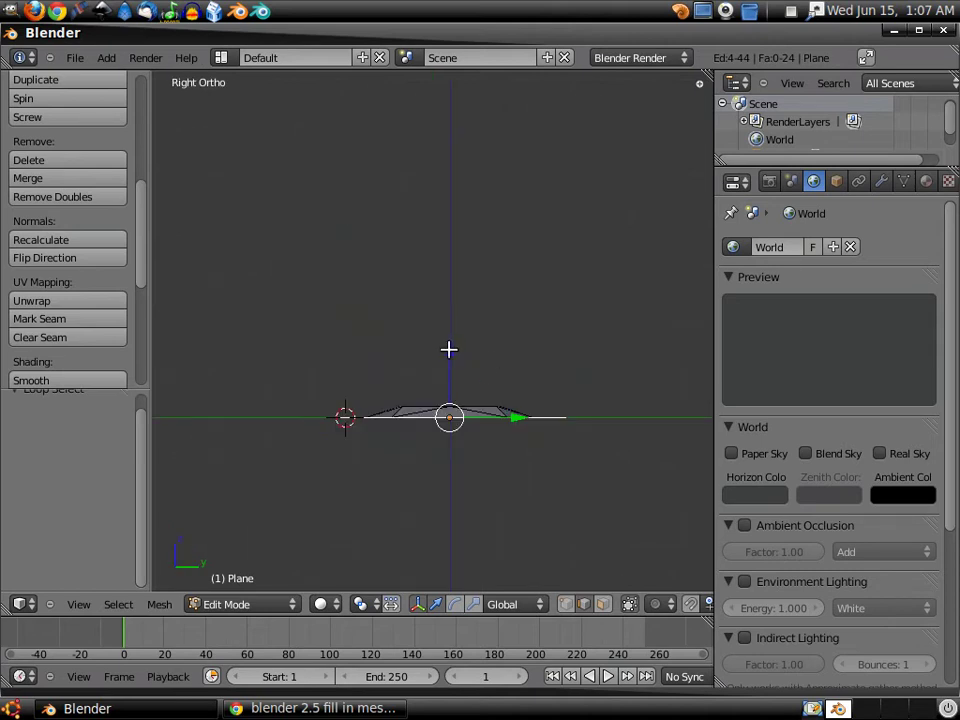
left_click_drag(449, 349, 441, 378)
middle_click_drag(541, 422, 344, 382)
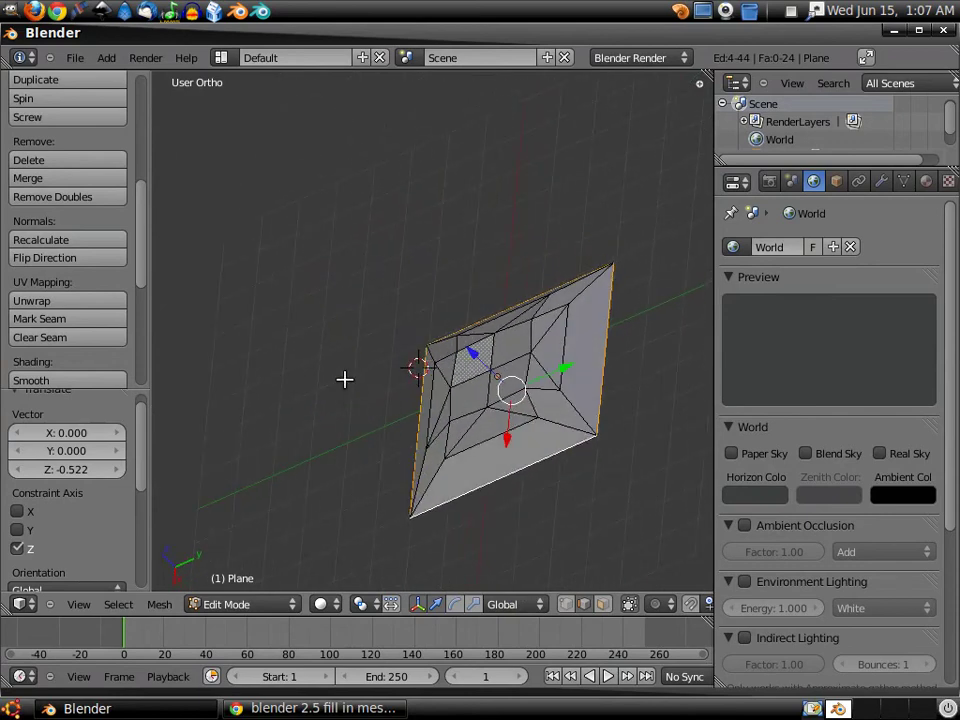
- Extrude the outer edge loop about 3.32 downward along Z and merge its end at center into a single bottom point
key("KP_3")
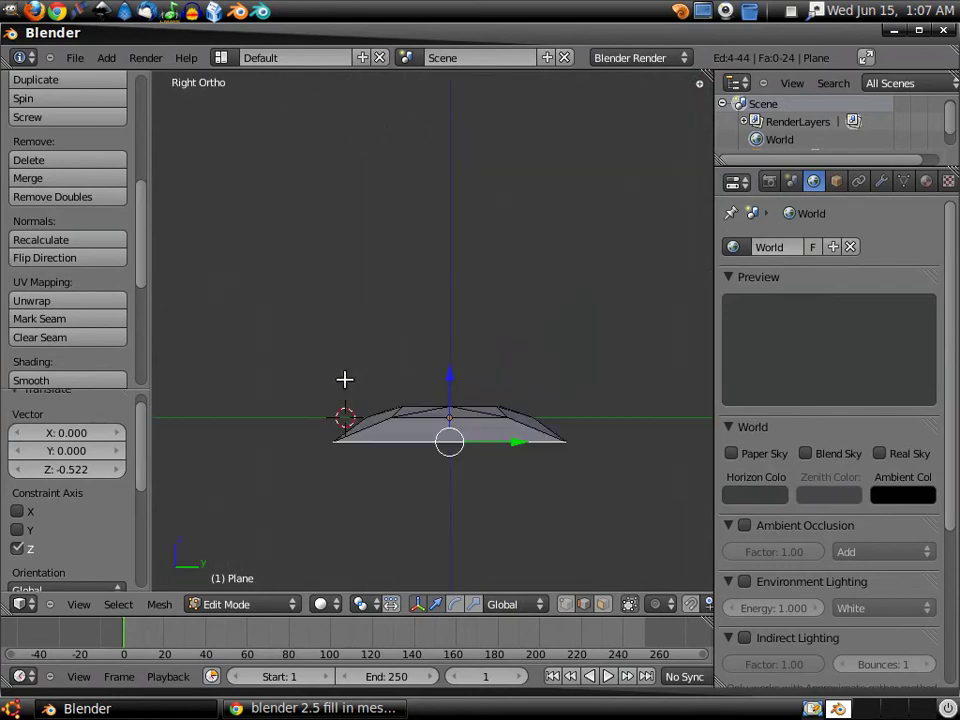
scroll(344, 379, "down", 1)
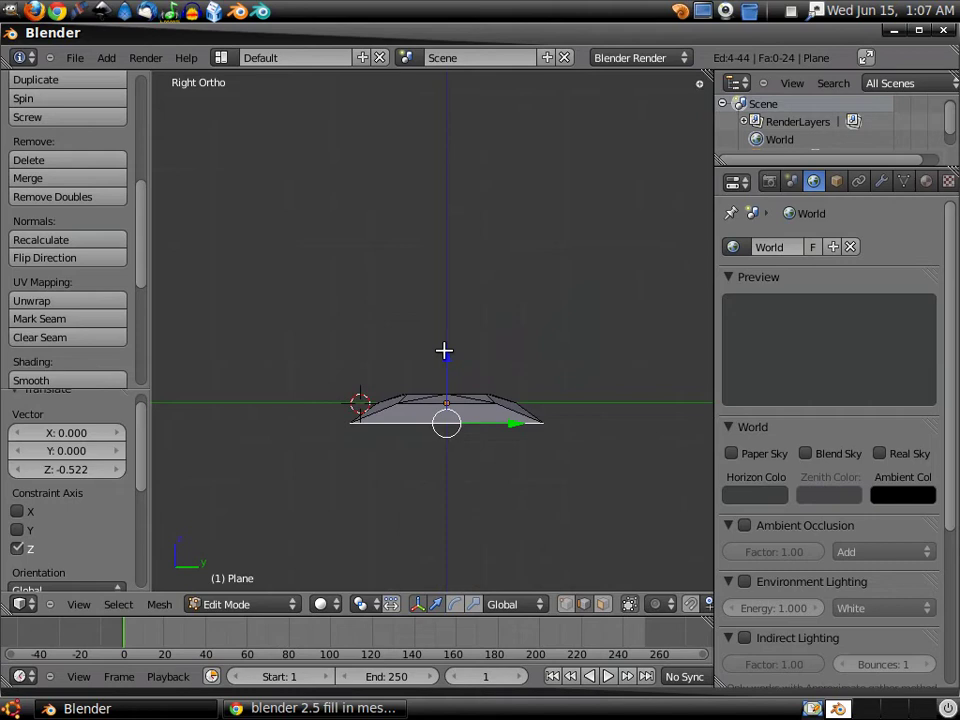
key("e")
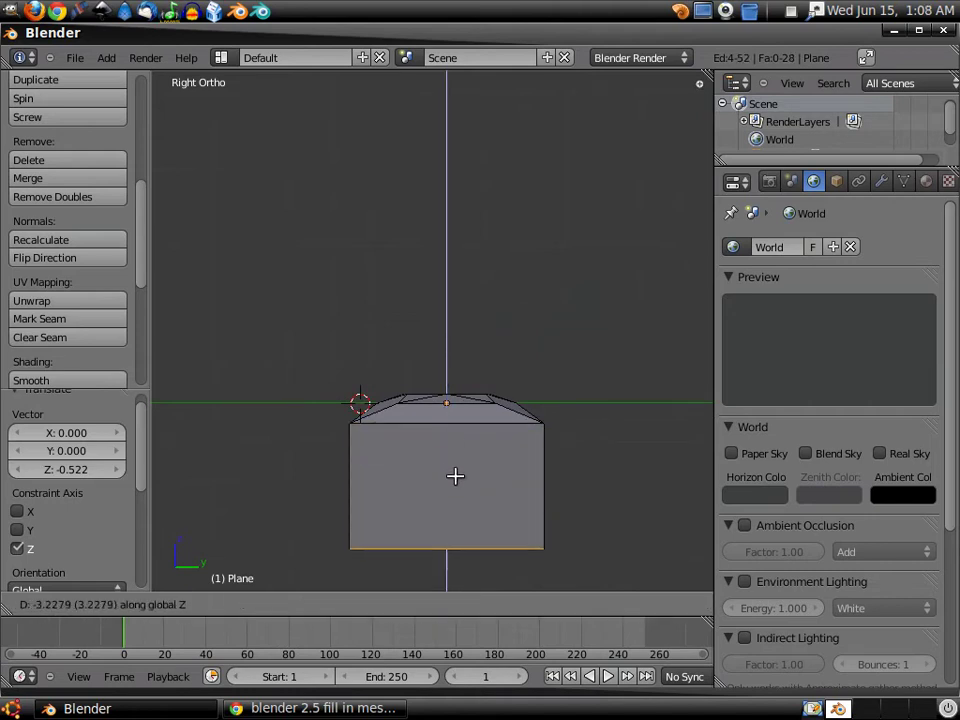
left_click(455, 482)
left_click(72, 180)
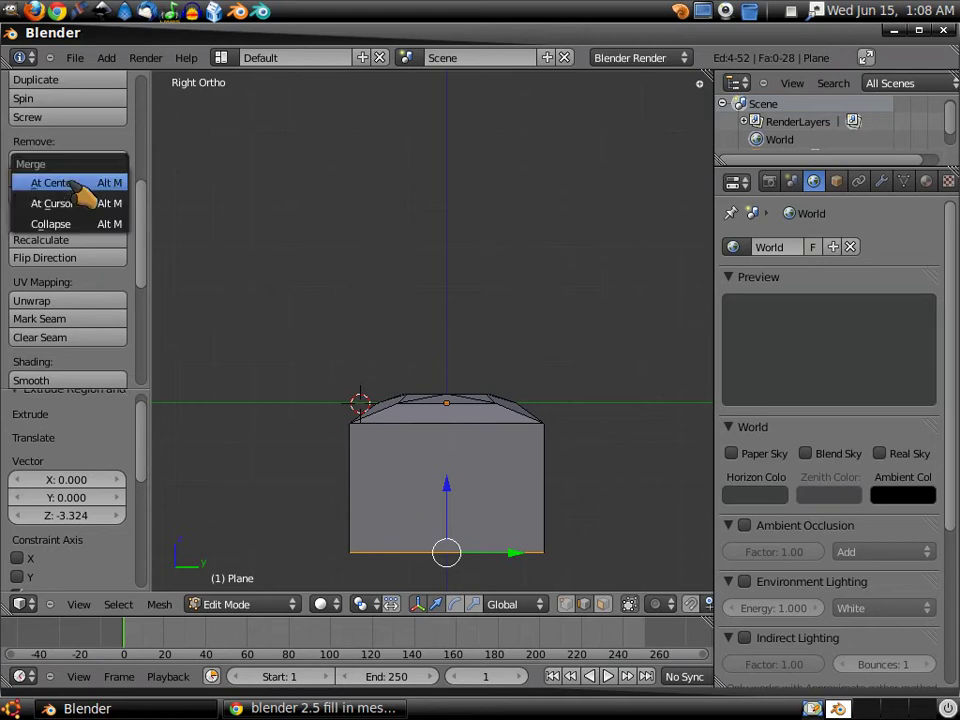
left_click(74, 183)
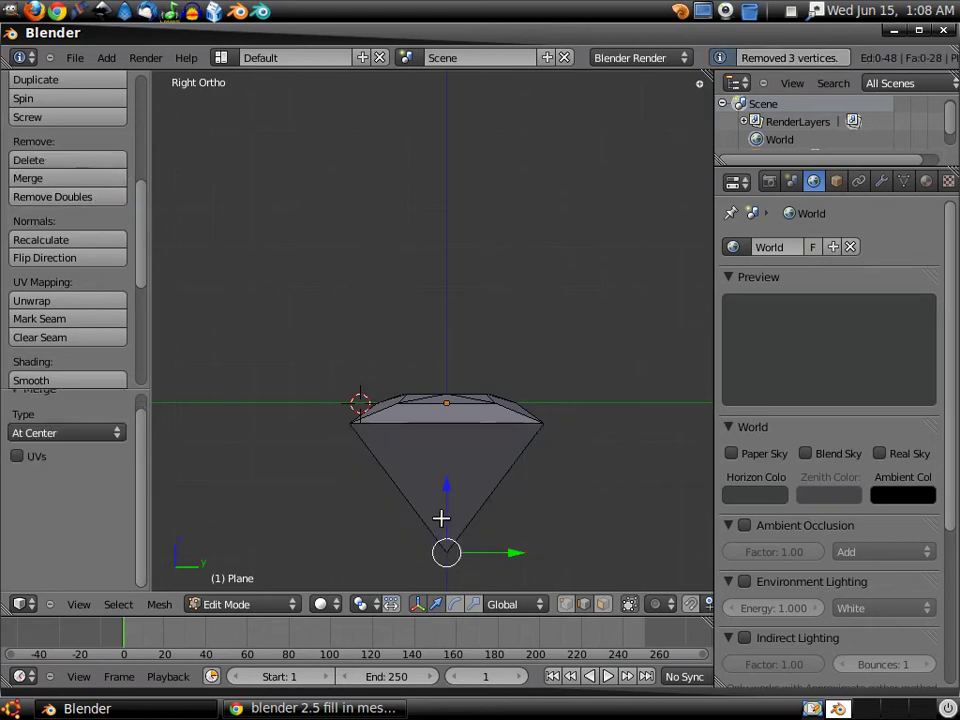
middle_click_drag(441, 518, 445, 552)
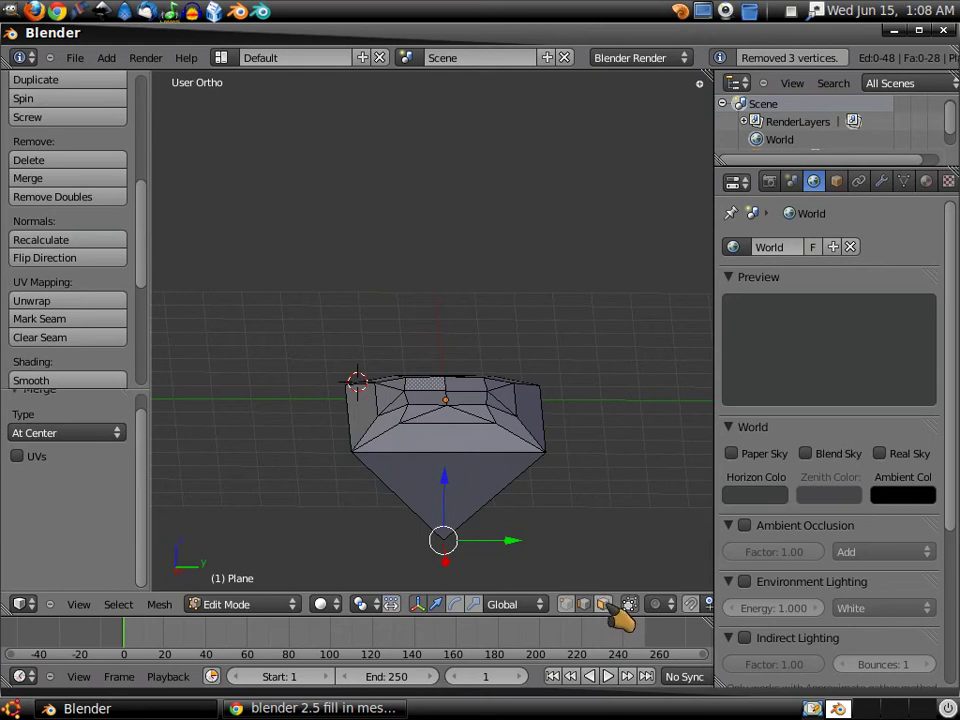
left_click(603, 605)
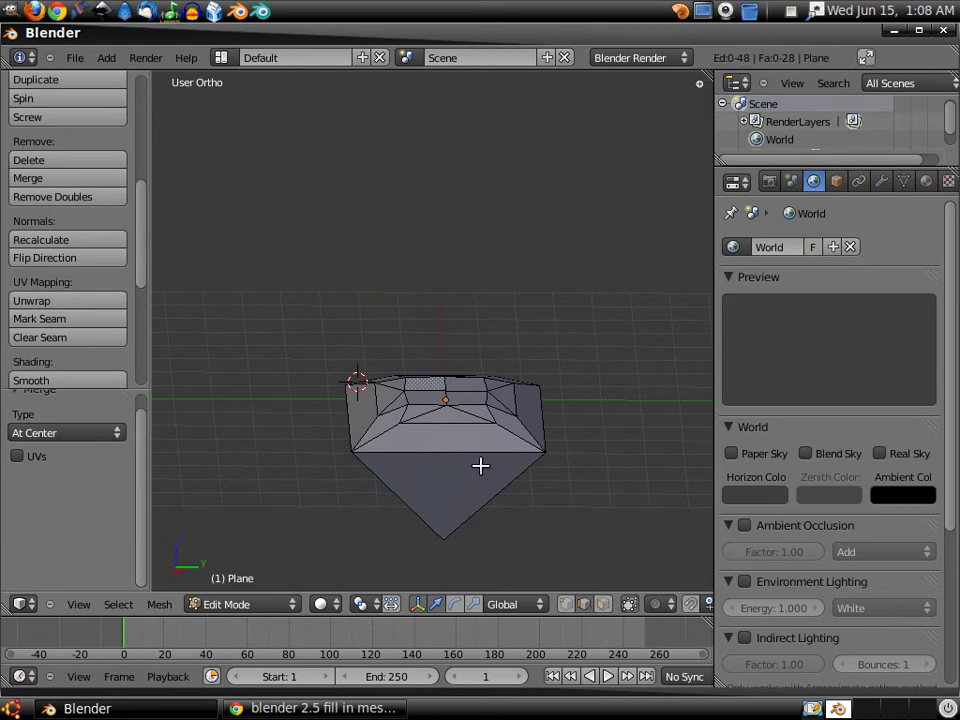
right_click(453, 453)
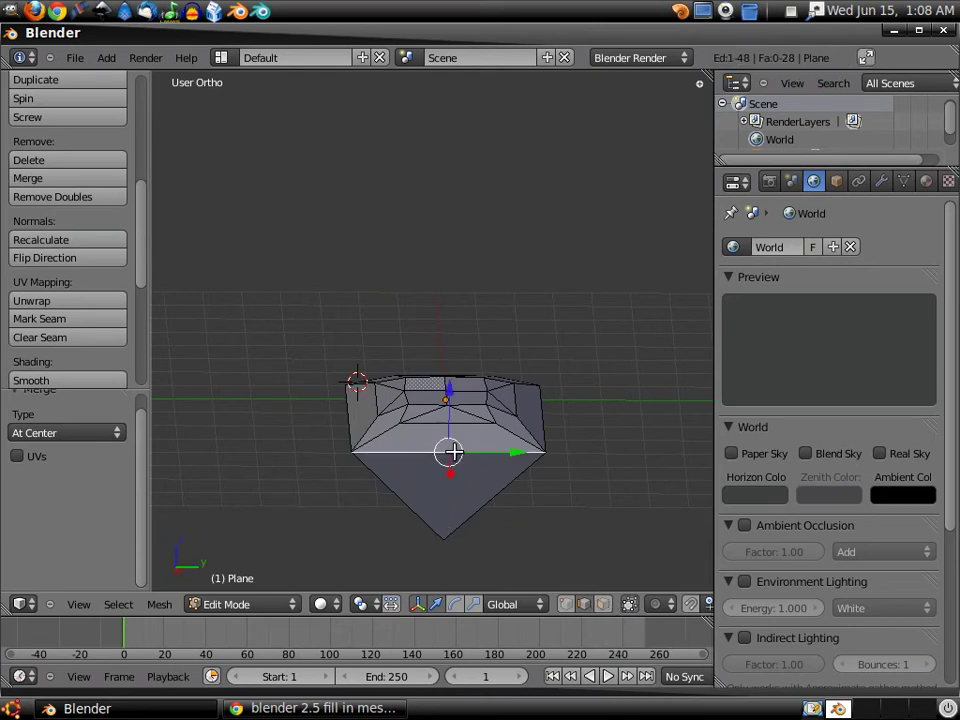
left_click(603, 605)
right_click(450, 437)
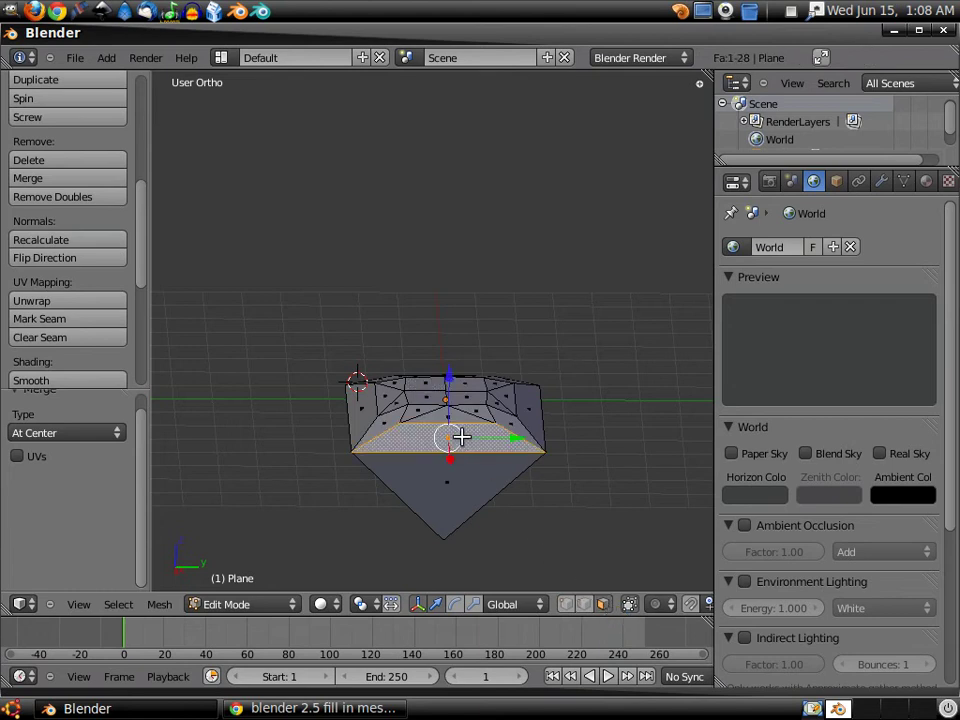
left_click(584, 604, "shift")
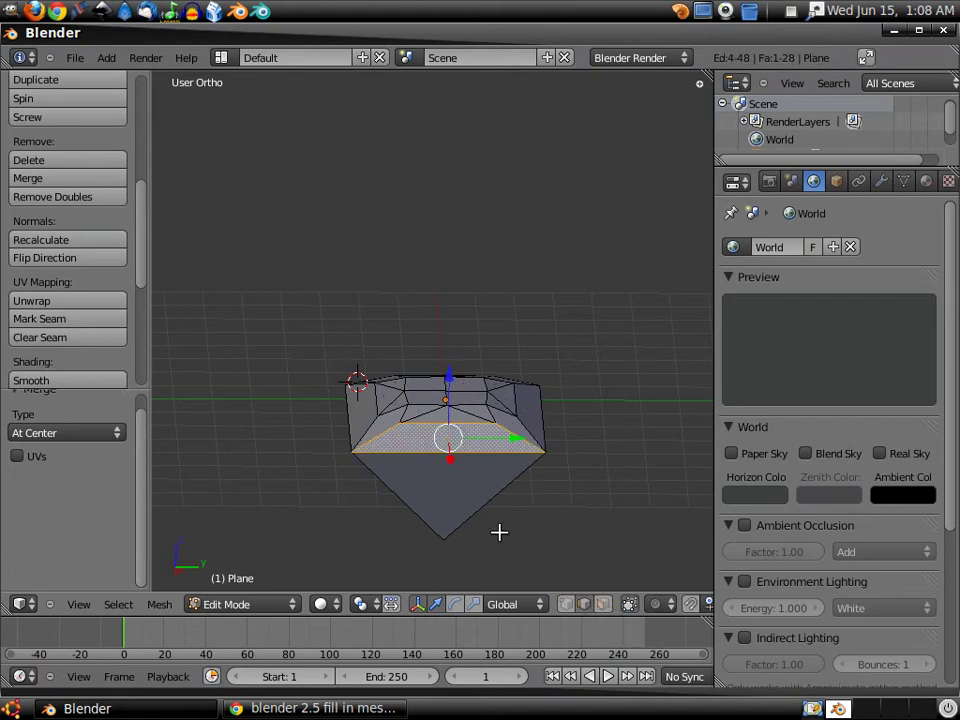
- Subdivide the +X outer rim edge between the upper part and the pointed base with one cut
right_click(473, 456)
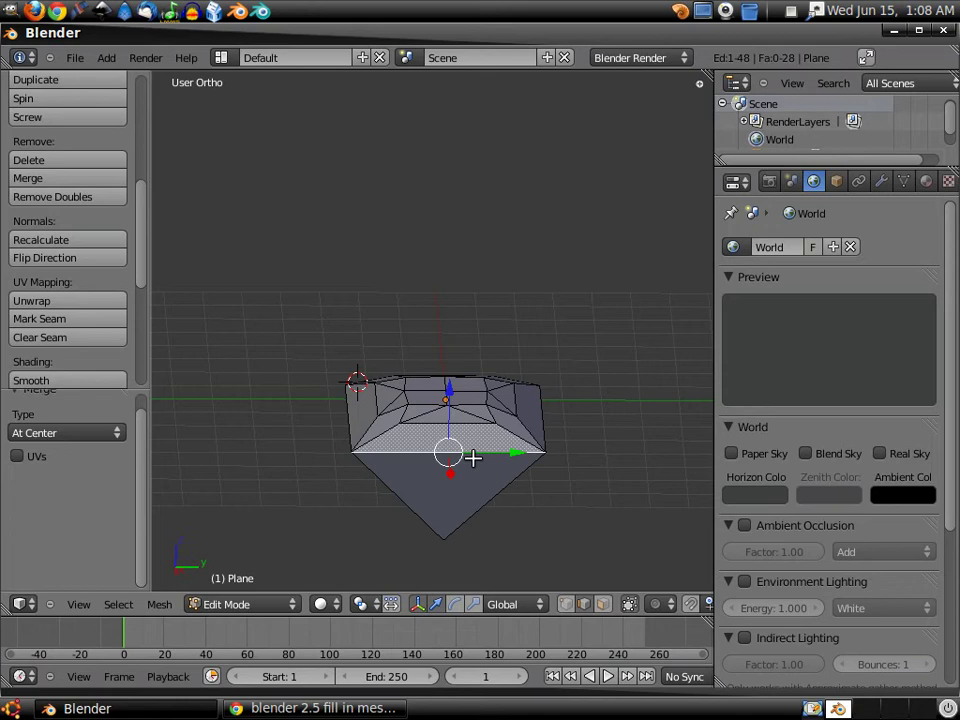
key("w")
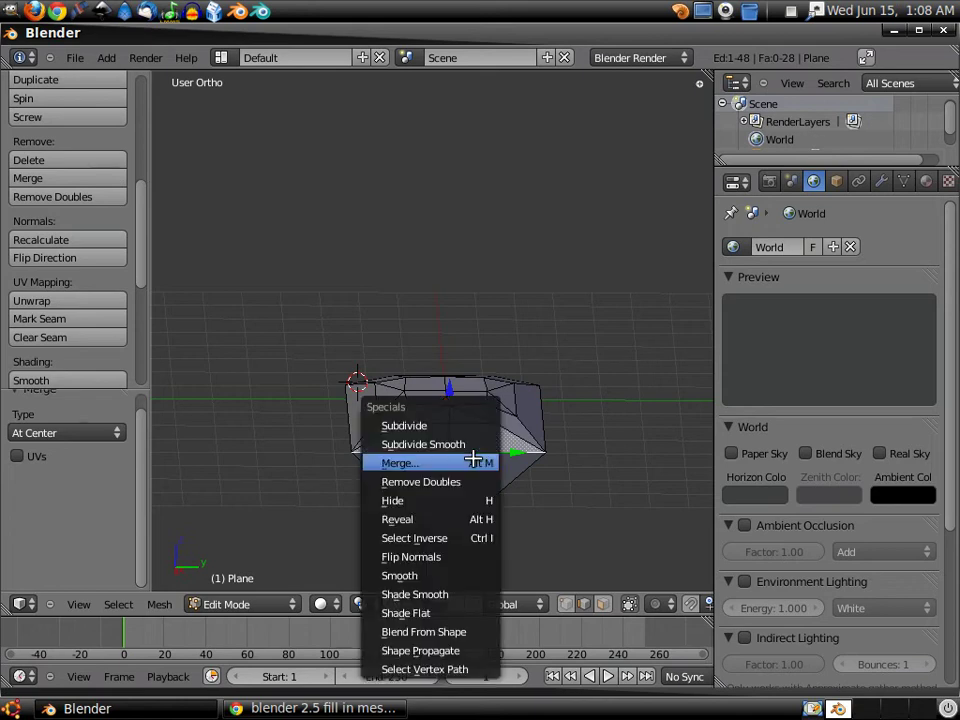
left_click(469, 425)
- Subdivide the +Y outer rim edge with one cut
middle_click_drag(576, 439, 460, 471)
right_click(457, 464)
key("w")
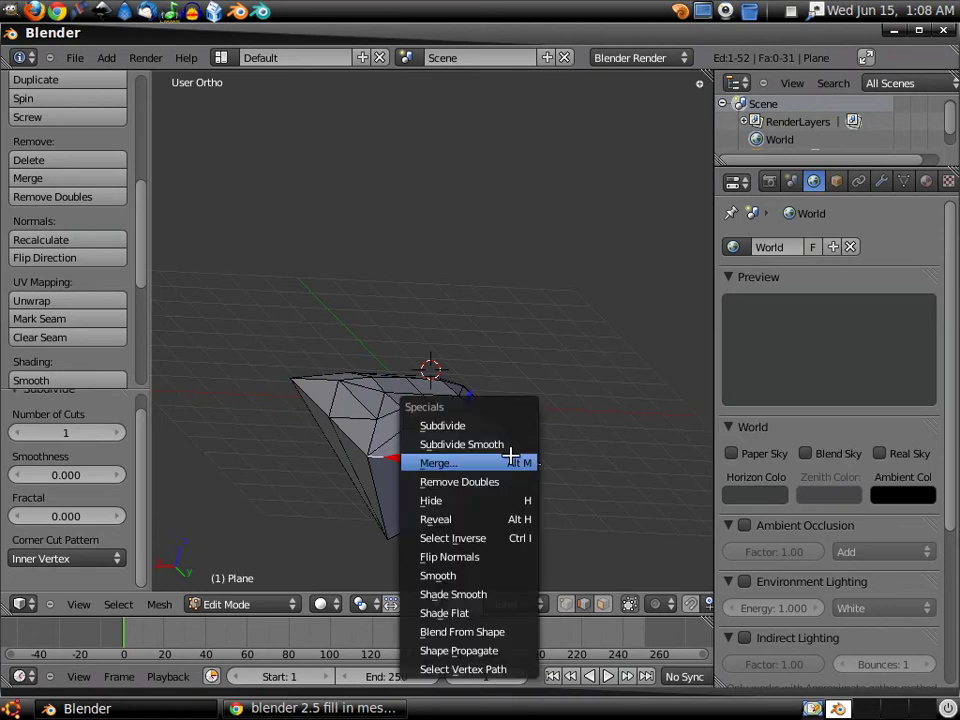
left_click(507, 426)
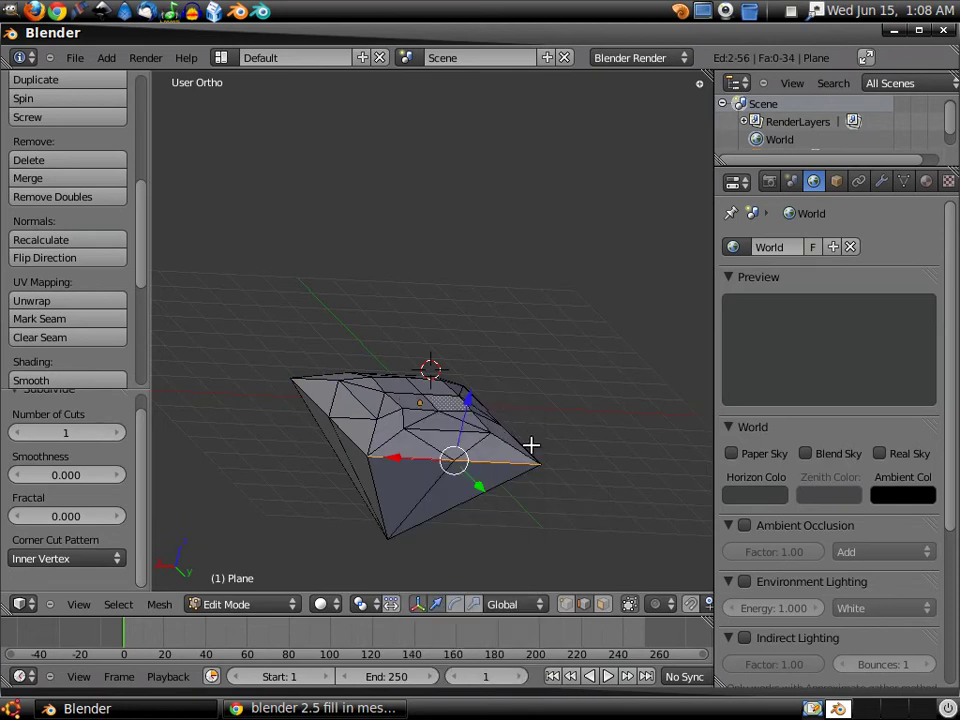
- Subdivide the -Y outer rim edge with one cut, selecting it in the front view
key("KP_1")
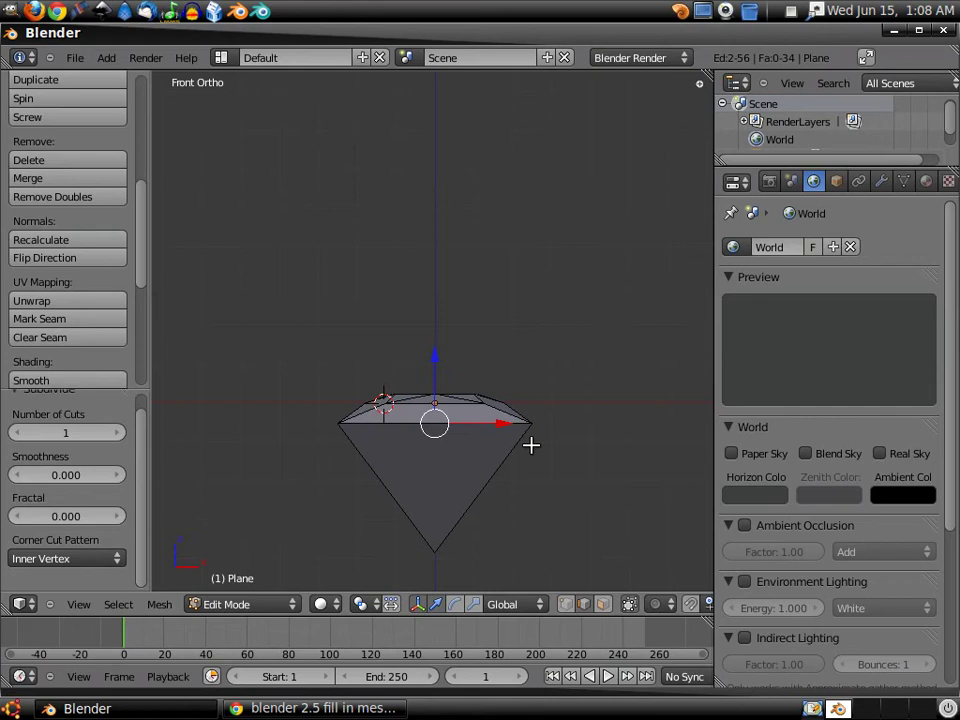
right_click(441, 424)
key("w")
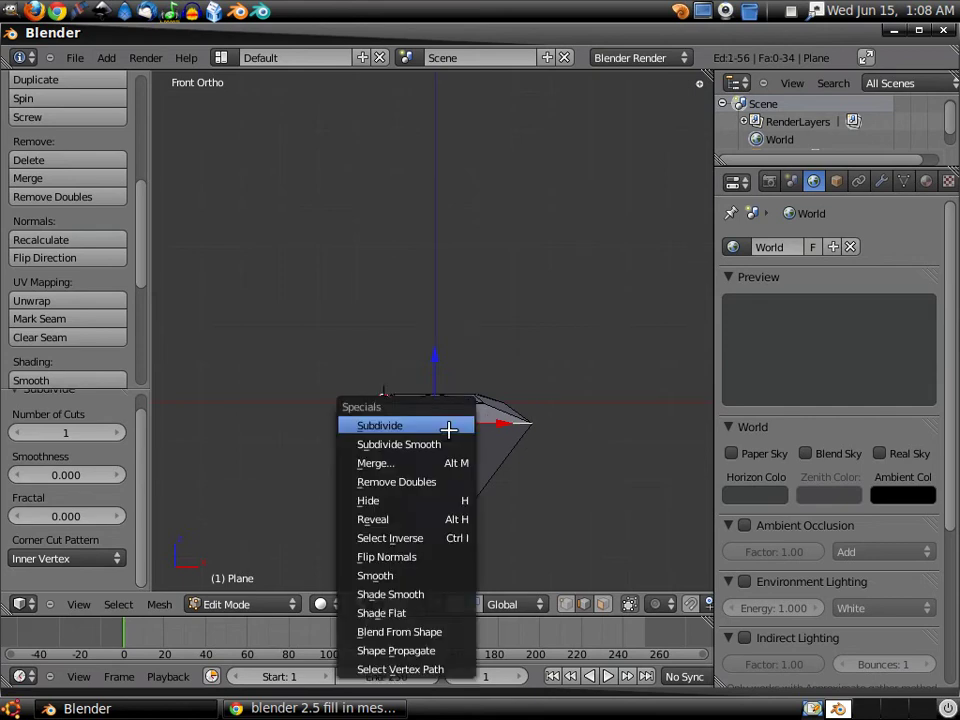
left_click(448, 428)
- Subdivide the -X outer rim edge with one cut
middle_click_drag(343, 476, 489, 495)
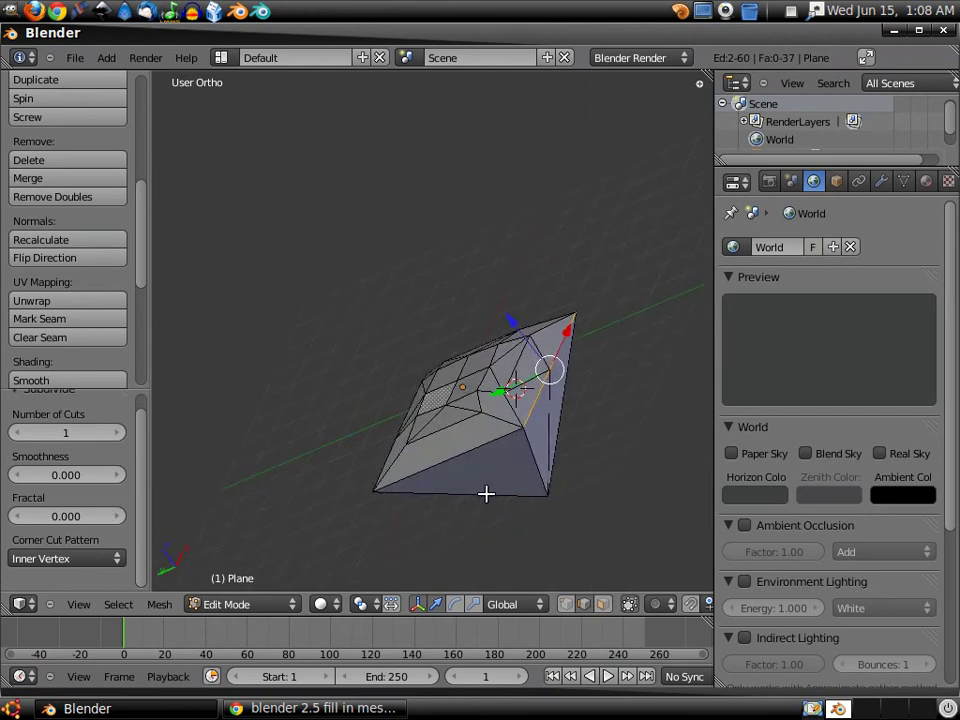
right_click(461, 459)
key("w")
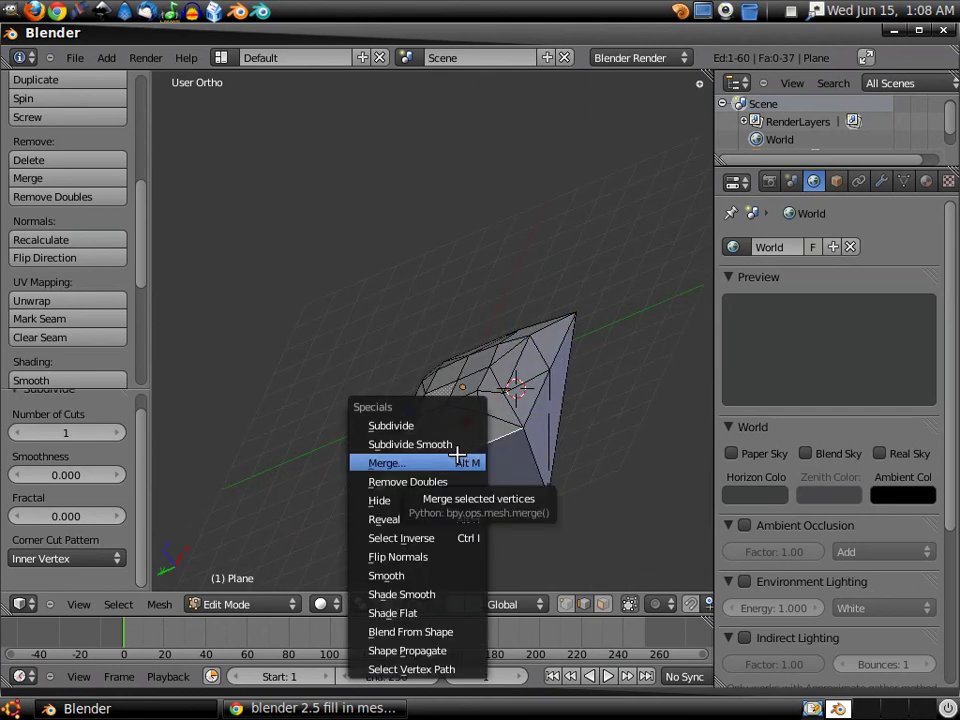
left_click(450, 428)
- In the bottom view, subdivide the four edges running from the rim midpoints to the bottom point with one cut
middle_click_drag(424, 437, 433, 388)
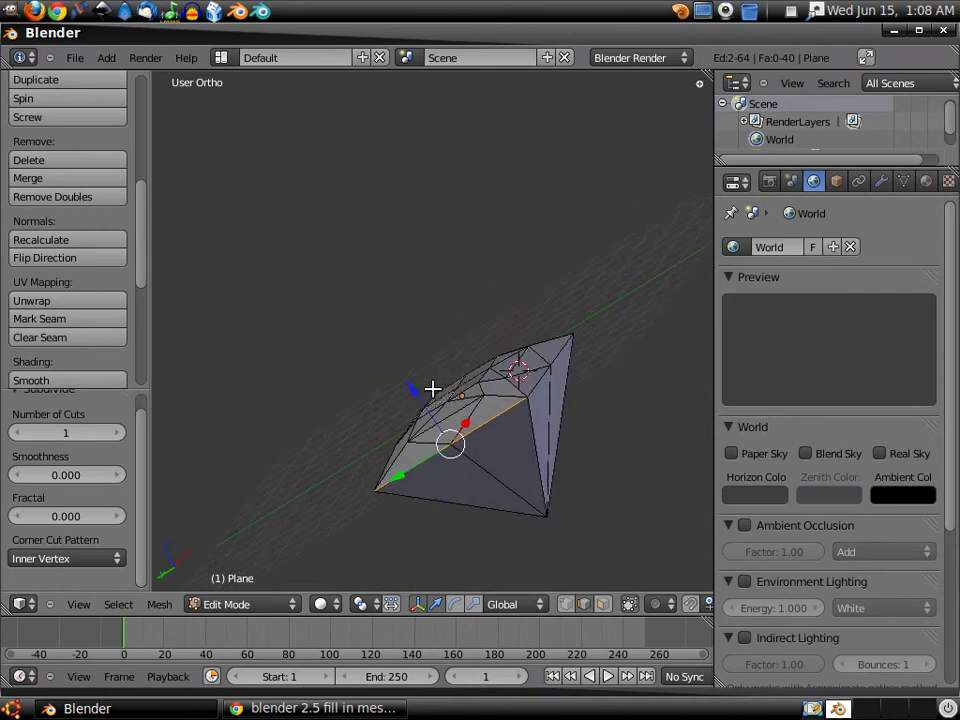
key("ctrl+KP_7")
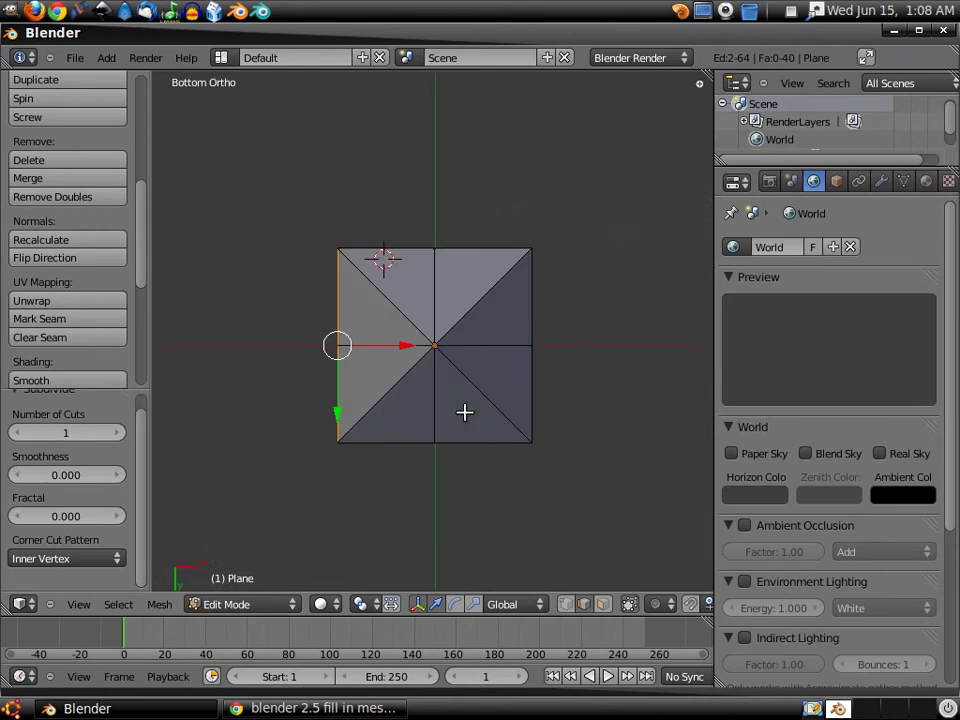
scroll(490, 355, "up", 4)
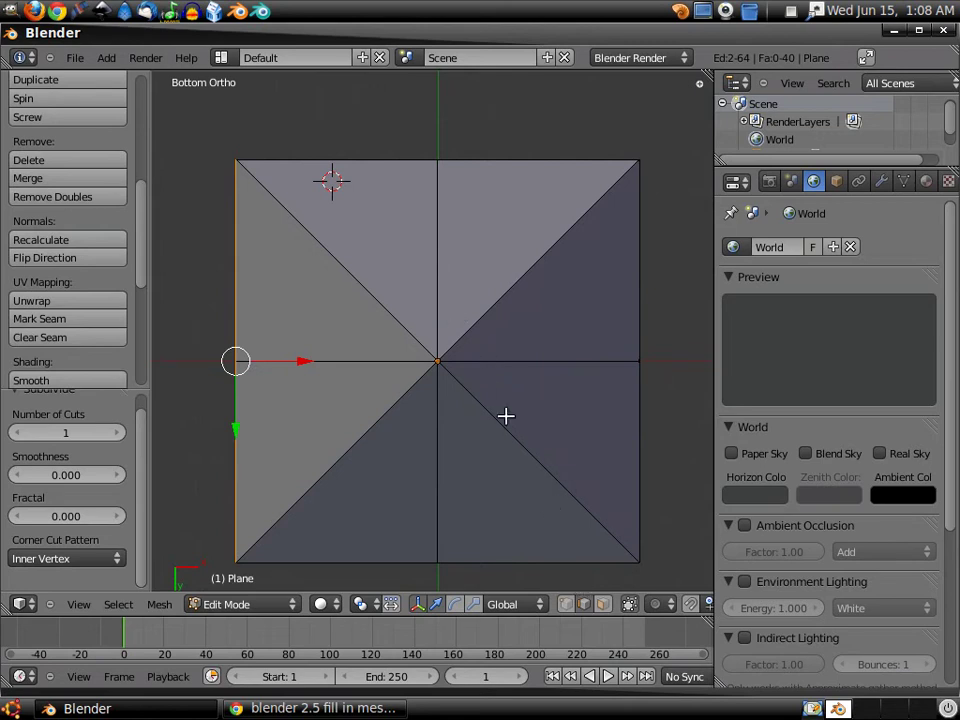
right_click(439, 304)
right_click(364, 360, "shift")
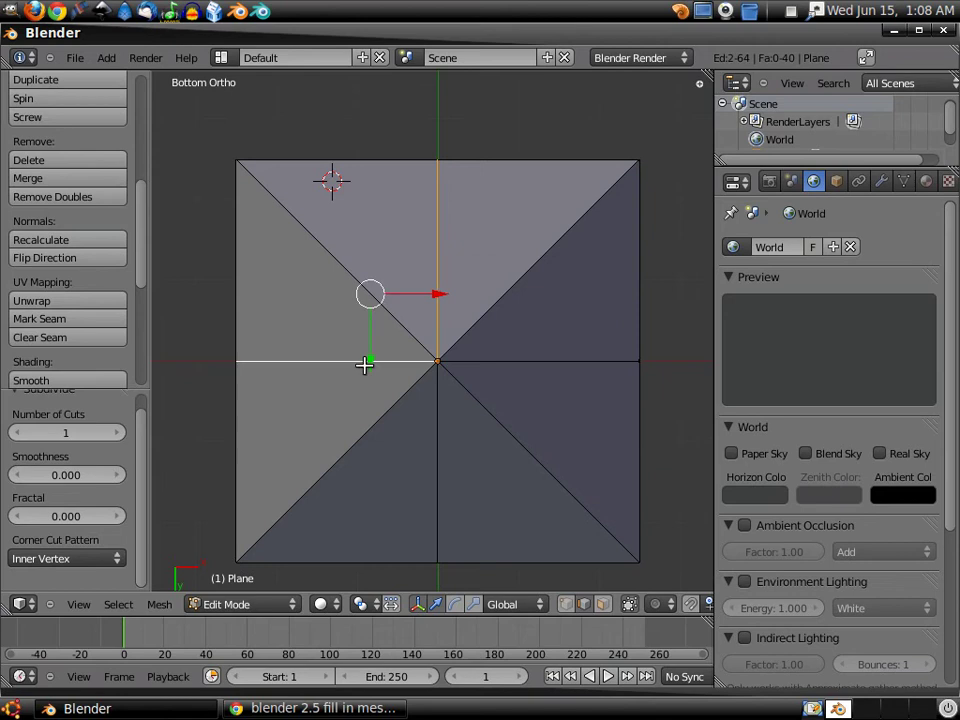
right_click(439, 414, "shift")
right_click(492, 361, "shift")
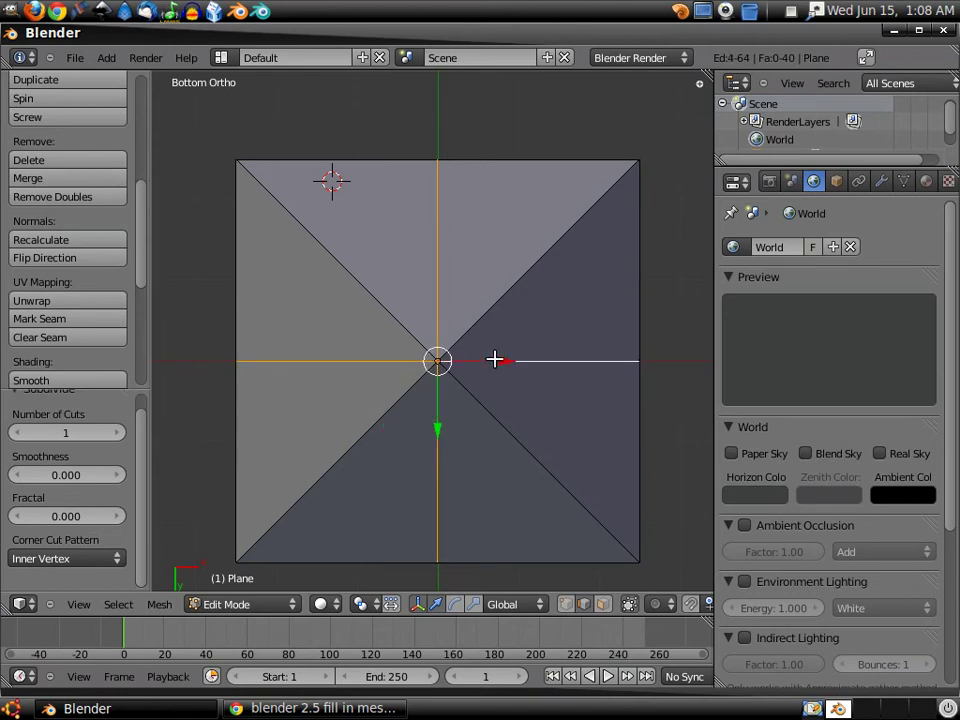
key("w")
left_click(494, 359)
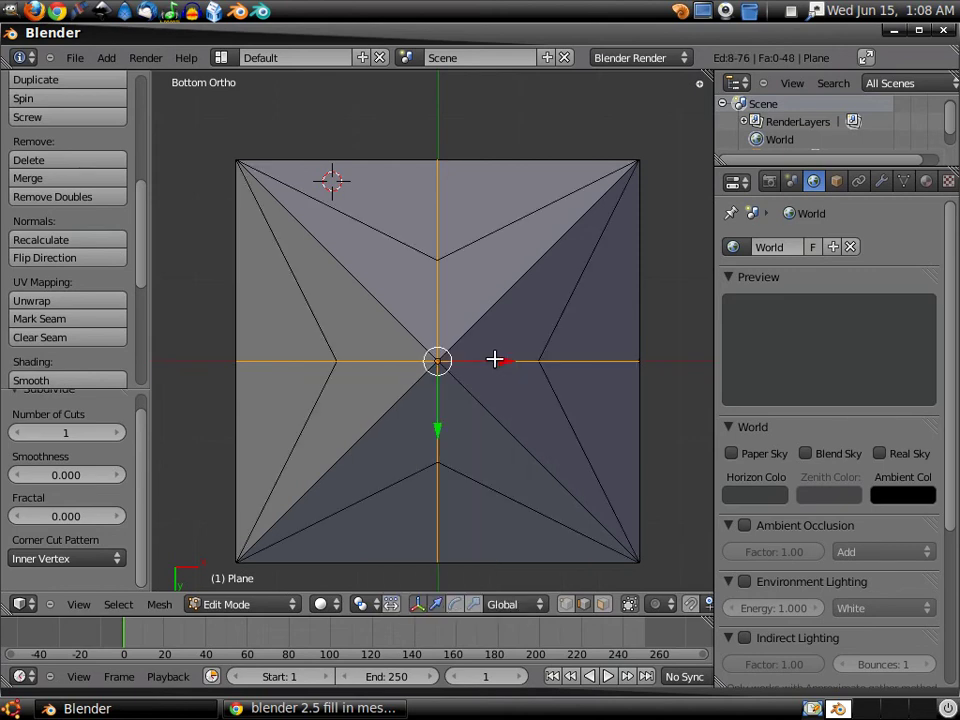
- Subdivide the inner halves of the four axis-aligned edges meeting at the bottom point with one cut
right_click(494, 359)
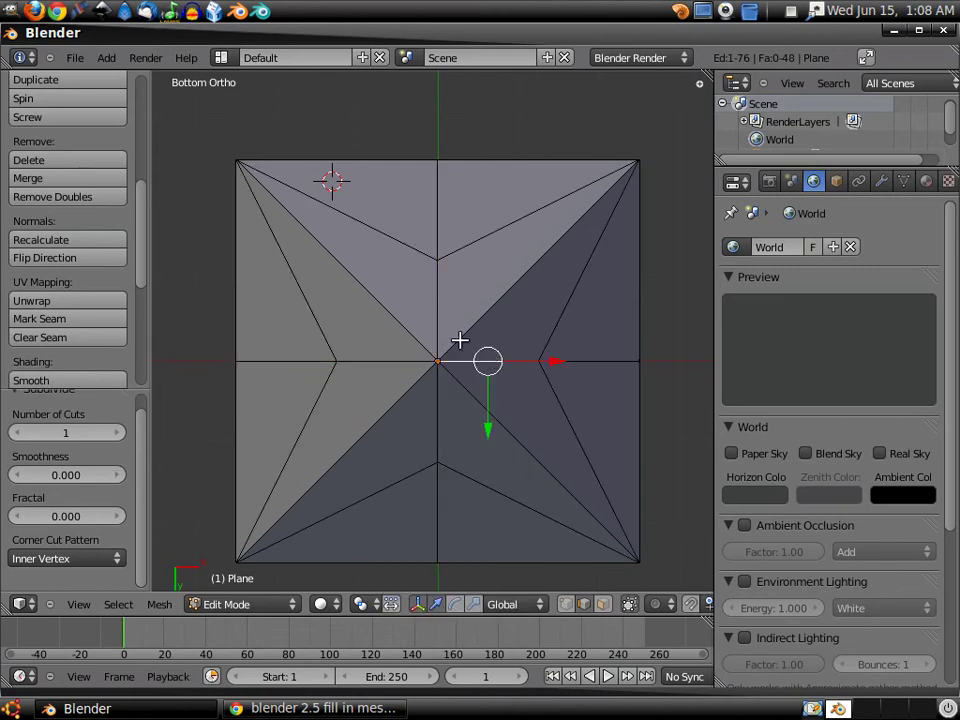
right_click(440, 316, "shift")
right_click(371, 365, "shift")
right_click(432, 407, "shift")
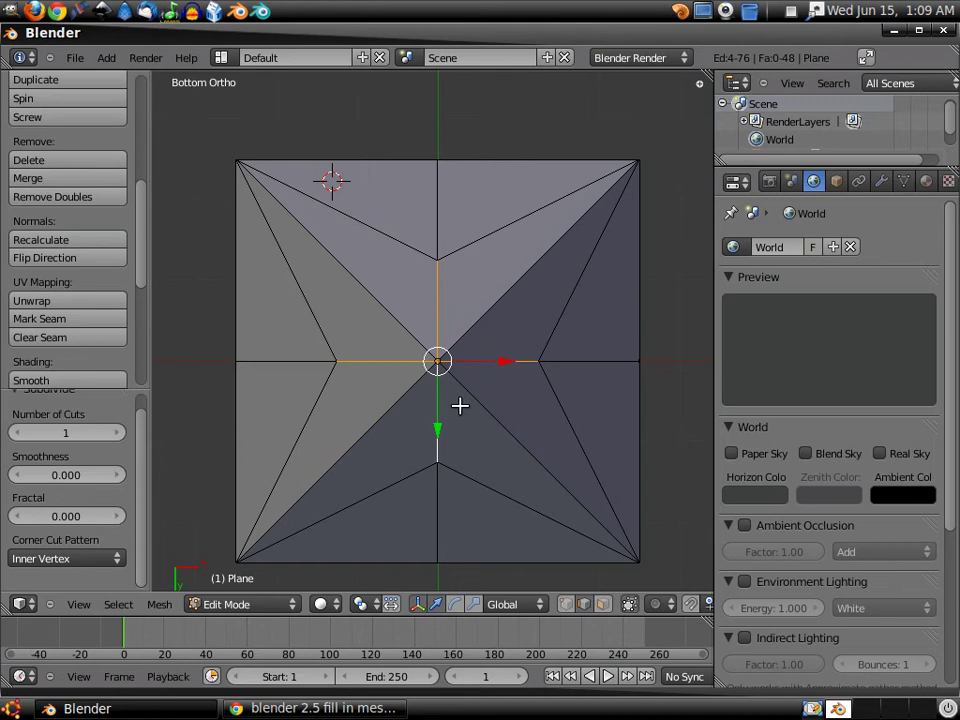
key("w")
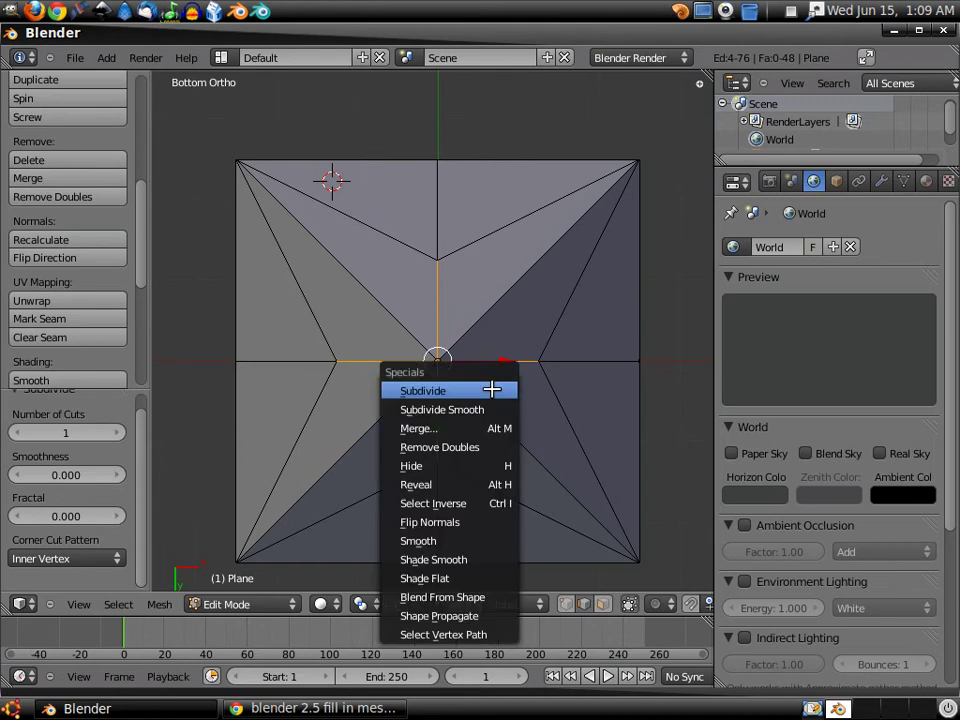
left_click(493, 388)
- Select the four shortened axis-aligned edge segments touching the bottom point and subdivide them once more with one cut
right_click(474, 364)
right_click(446, 338, "shift")
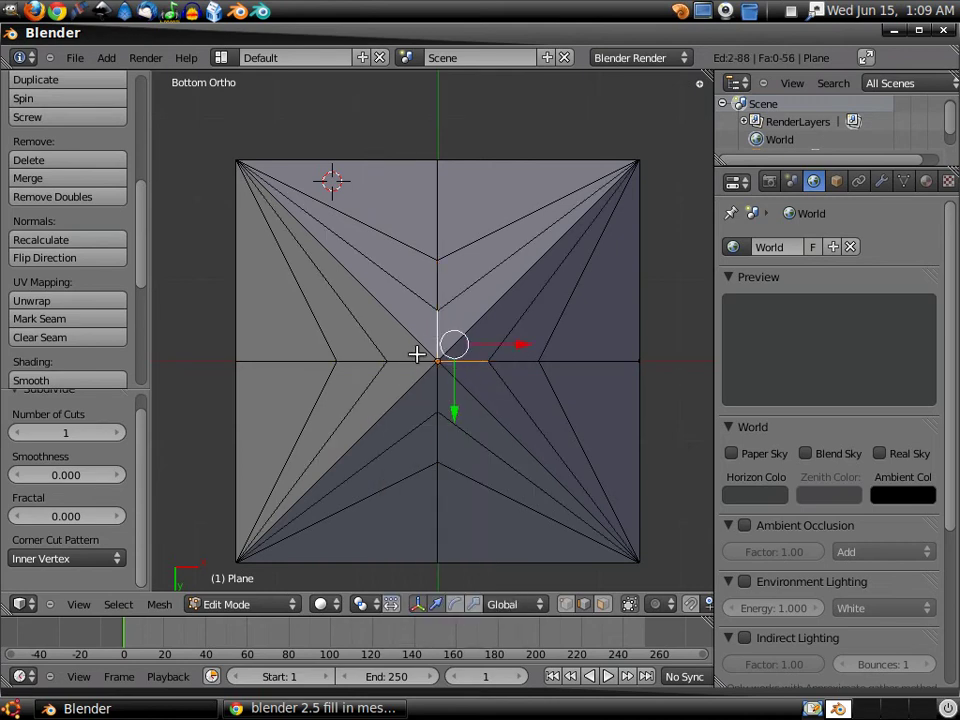
right_click(410, 359, "shift")
right_click(435, 390, "shift")
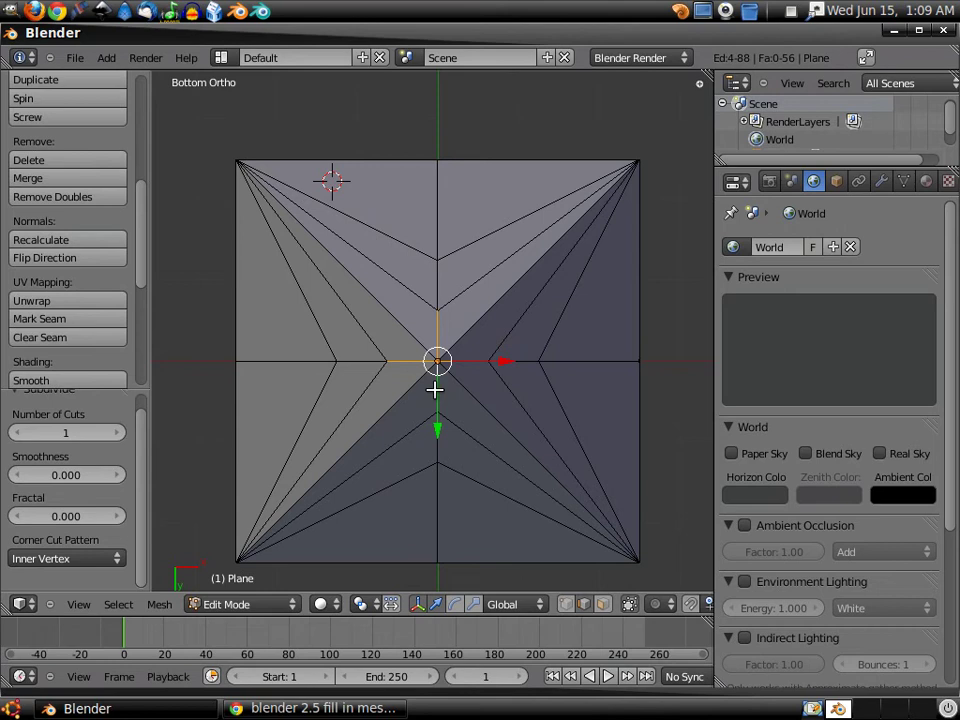
key("w")
left_click(435, 390)
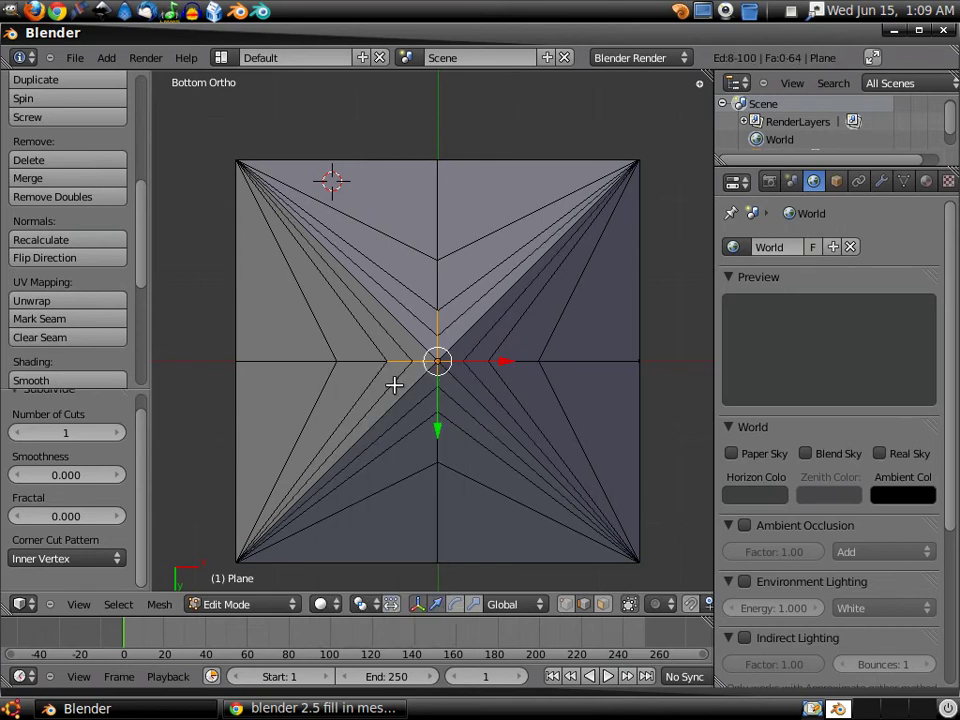
- Delete the four diagonal edges running from the rim corners to the bottom point
scroll(405, 410, "up", 1)
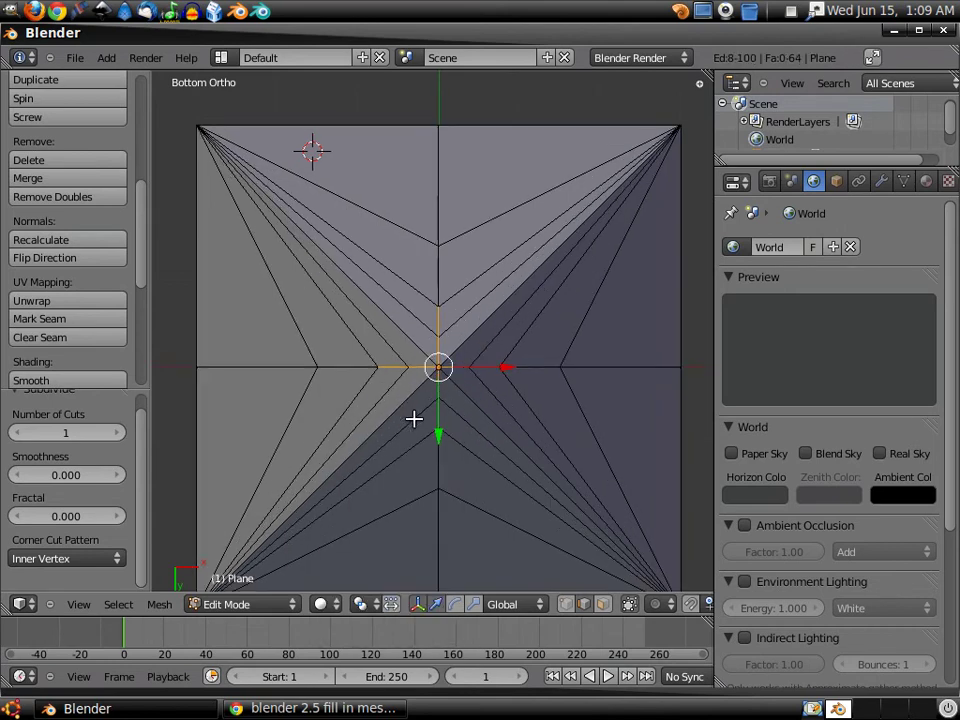
right_click(410, 342)
right_click(414, 401, "shift")
right_click(465, 396, "shift")
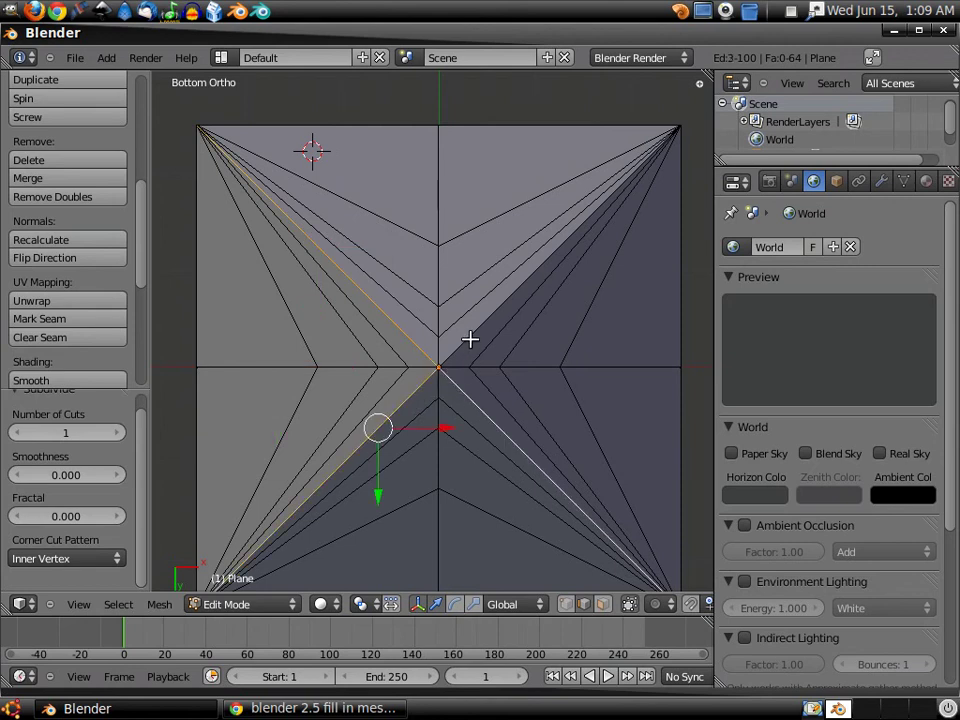
right_click(469, 339, "shift")
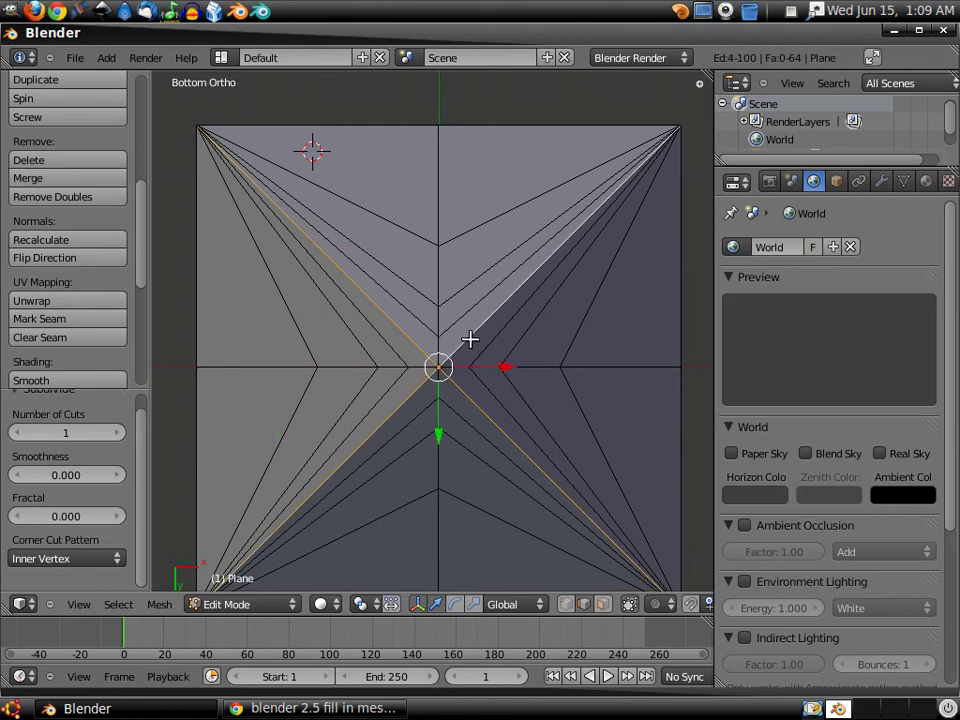
key("x")
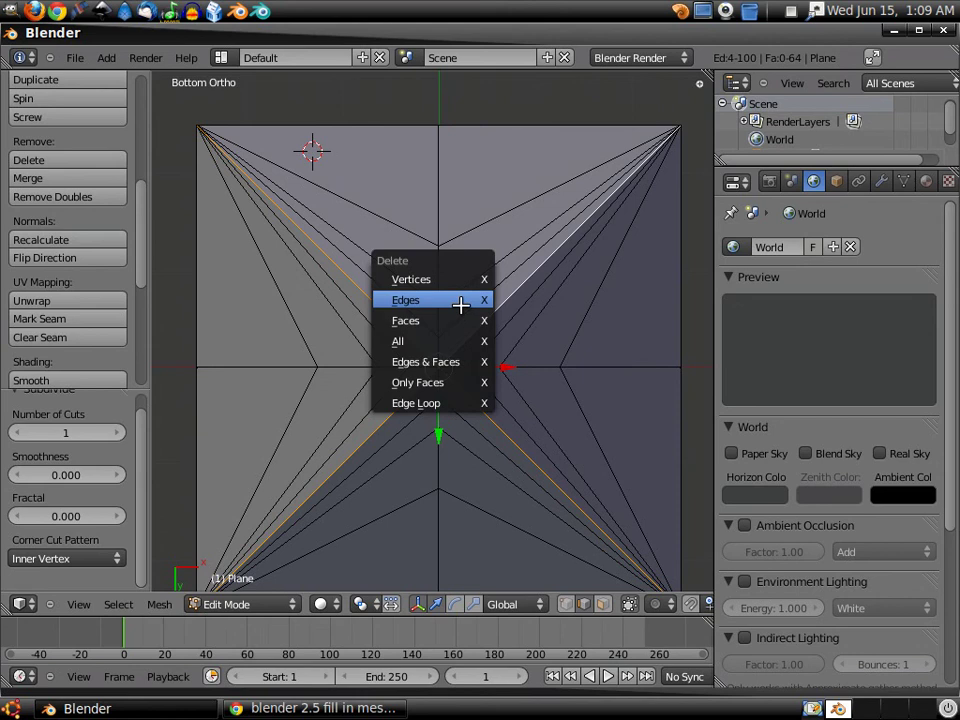
left_click(455, 304)
- In vertex selection mode, fill the gap between the bottom point and the -X -Y rim corner with a four-sided face
mouse_move(381, 381)
middle_mouse_down()
mouse_move(431, 390)
mouse_move(396, 354)
mouse_move(390, 377)
middle_mouse_up()
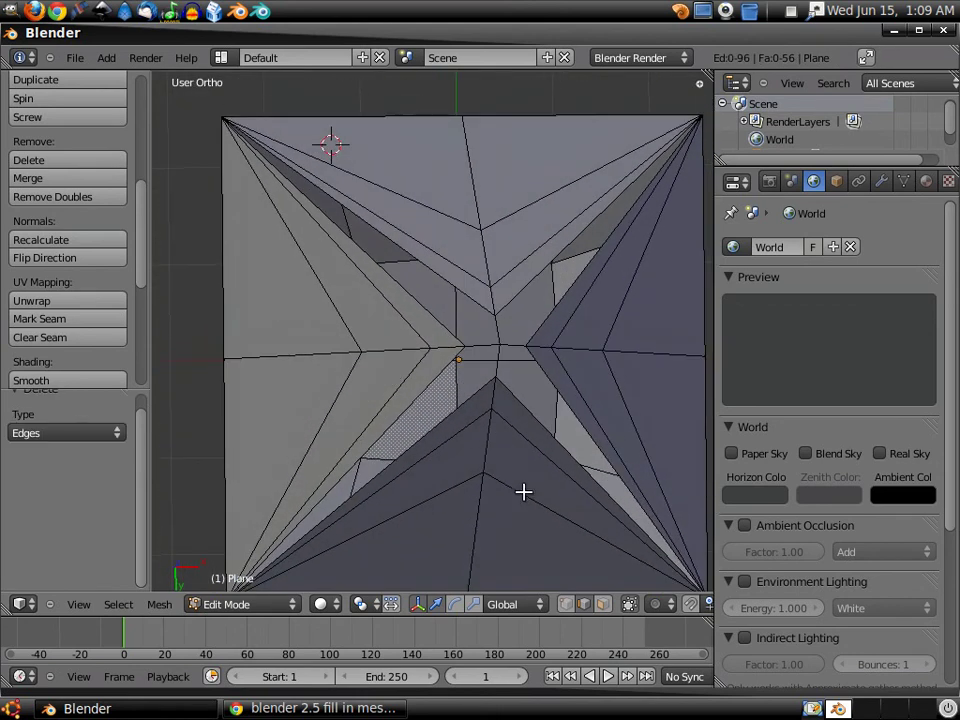
left_click(566, 604, "shift")
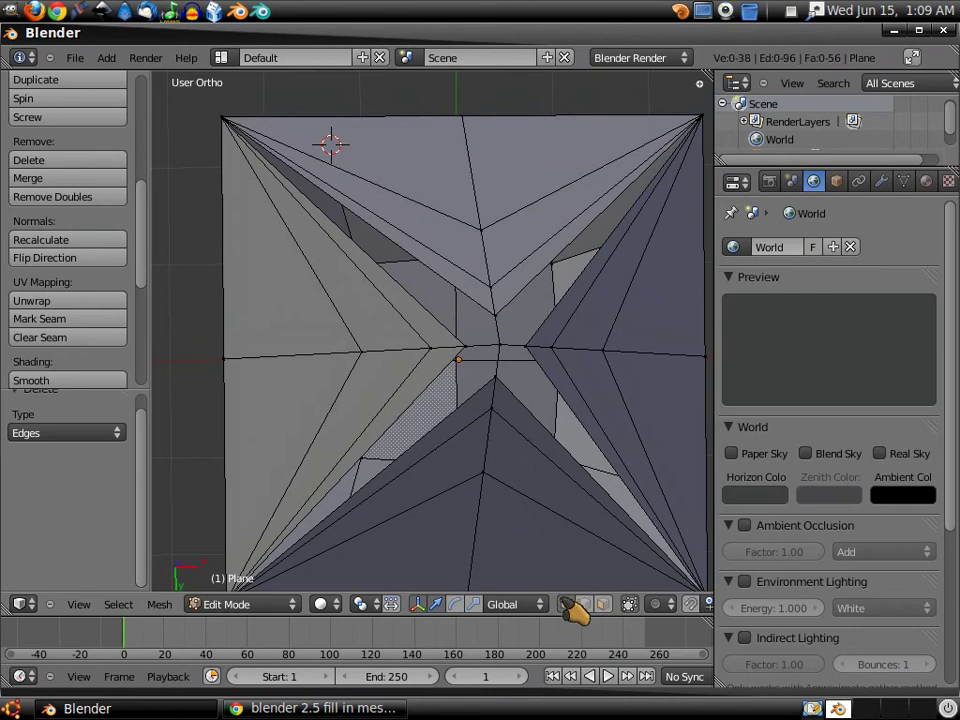
right_click(222, 118)
right_click(495, 316, "shift")
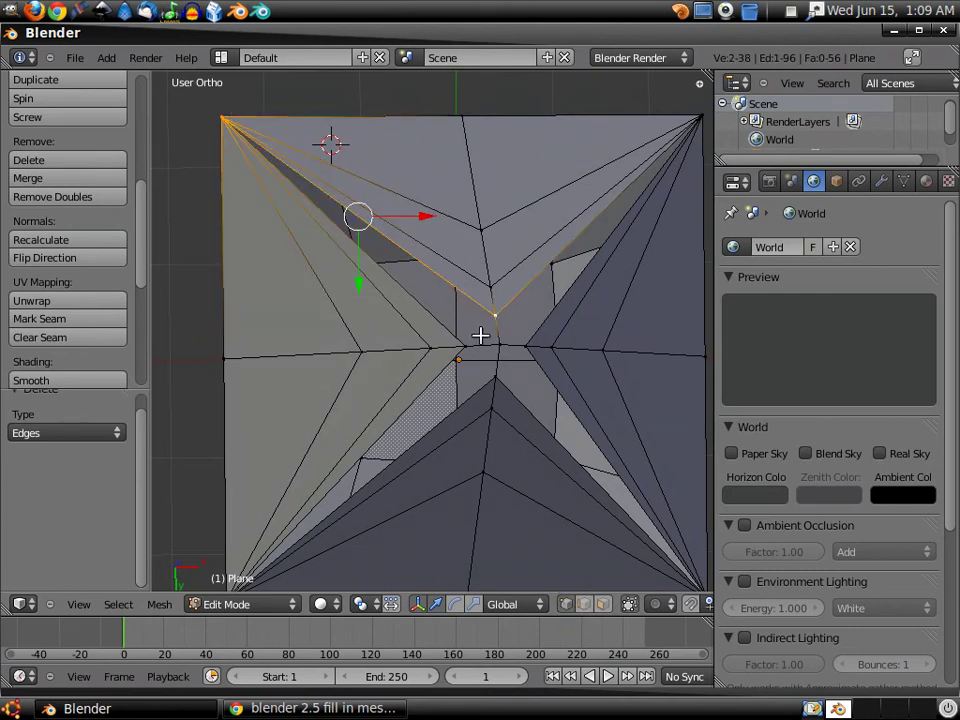
right_click(466, 346, "shift")
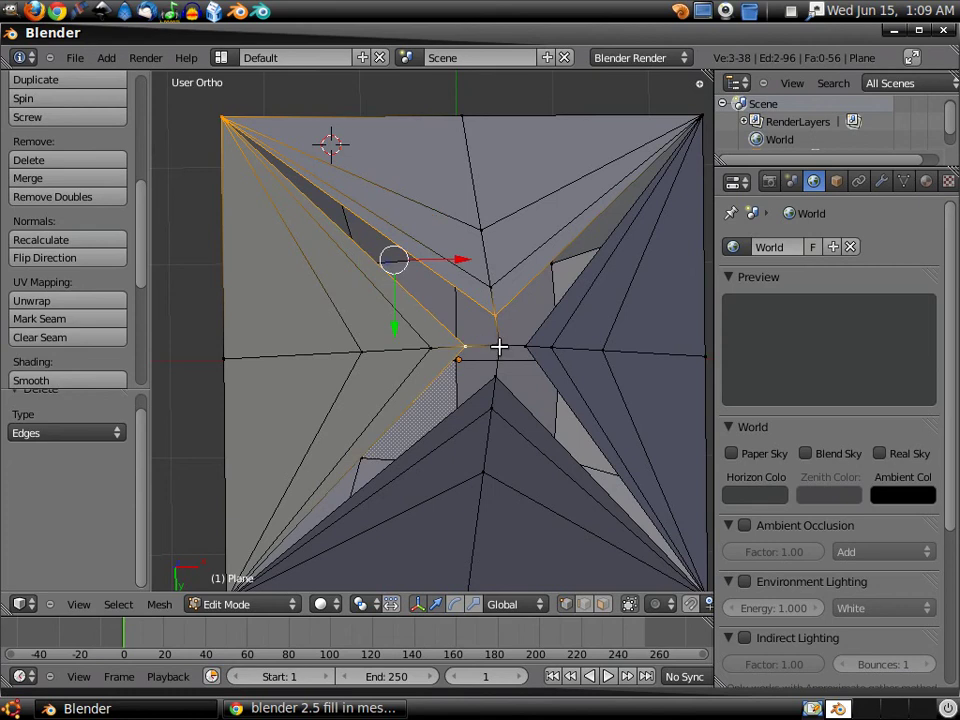
right_click(500, 339, "shift")
key("f")
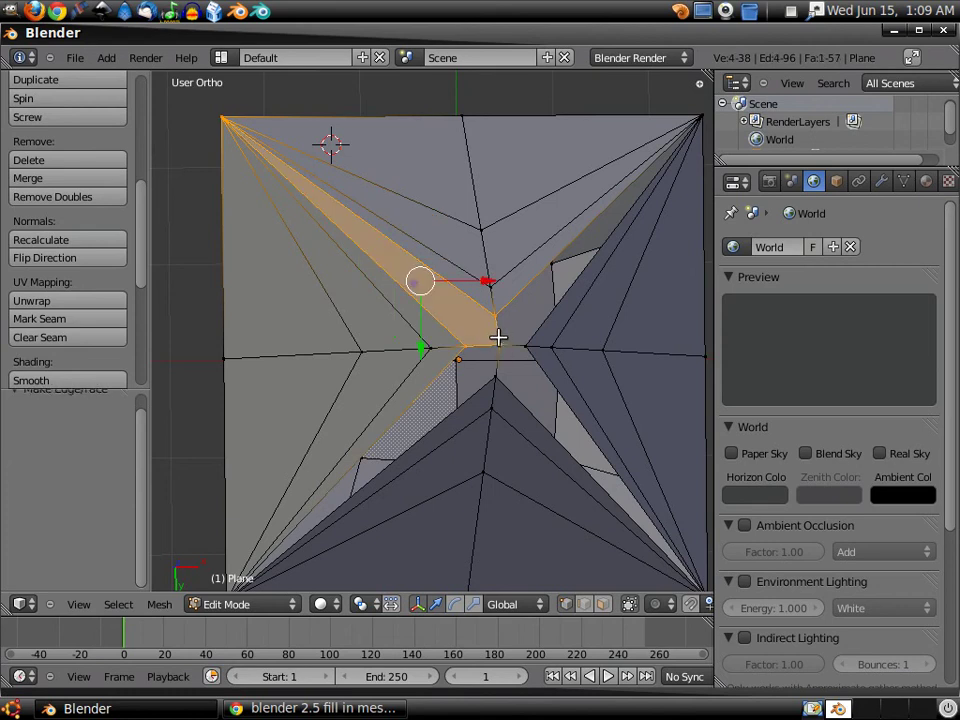
- Fill the gap between the bottom point and the +X -Y rim corner with a four-sided face
right_click(700, 116)
right_click(493, 316, "shift")
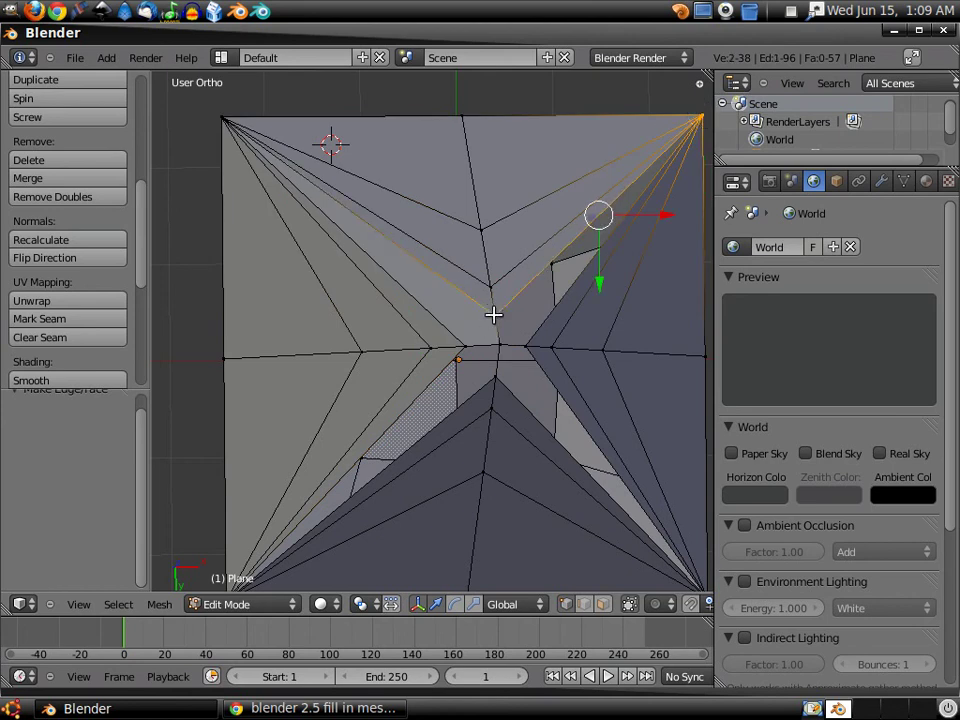
right_click(499, 343, "shift")
right_click(526, 342, "shift")
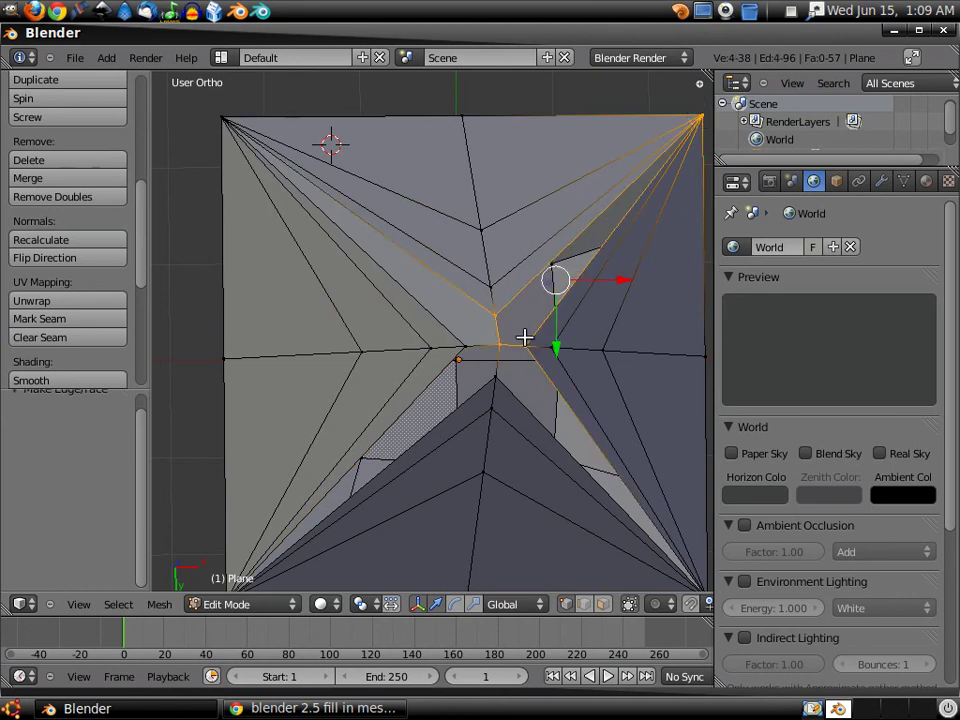
key("f")
- Fill the gap between the bottom point and the -X +Y rim corner with a four-sided face
right_click(499, 344)
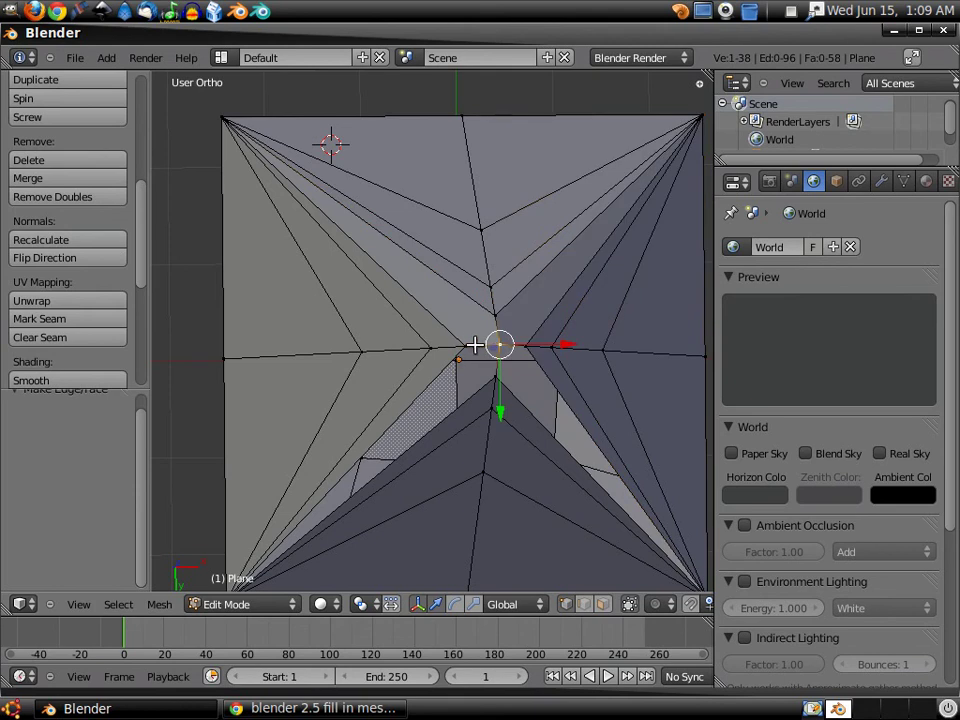
right_click(465, 344, "shift")
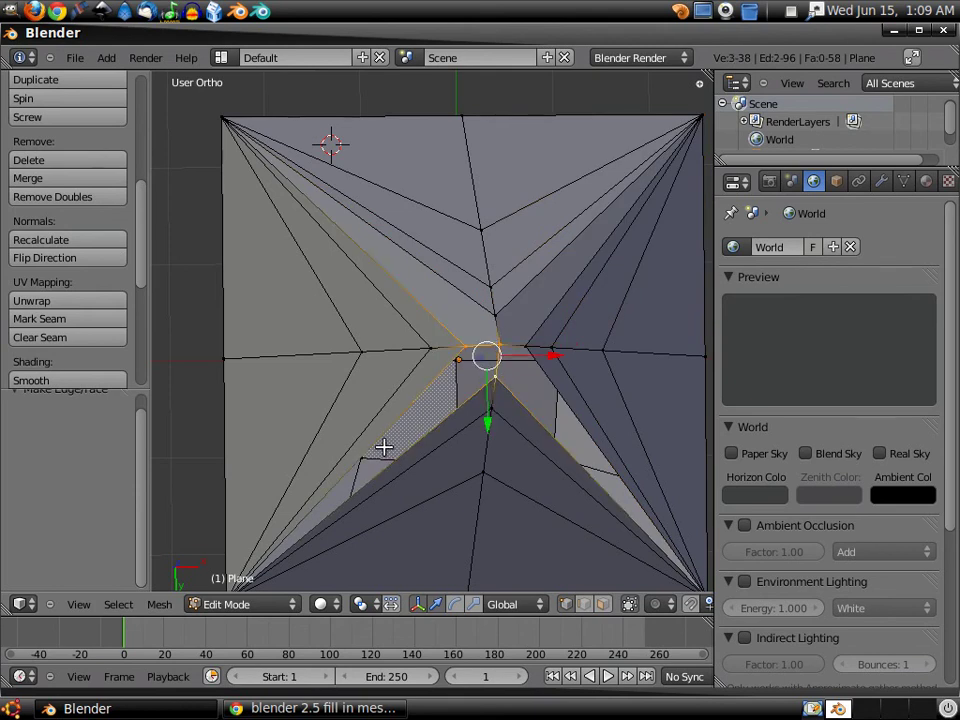
middle_click_drag(386, 448, 399, 343, "shift")
right_click(263, 482, "shift")
right_click(240, 493, "shift")
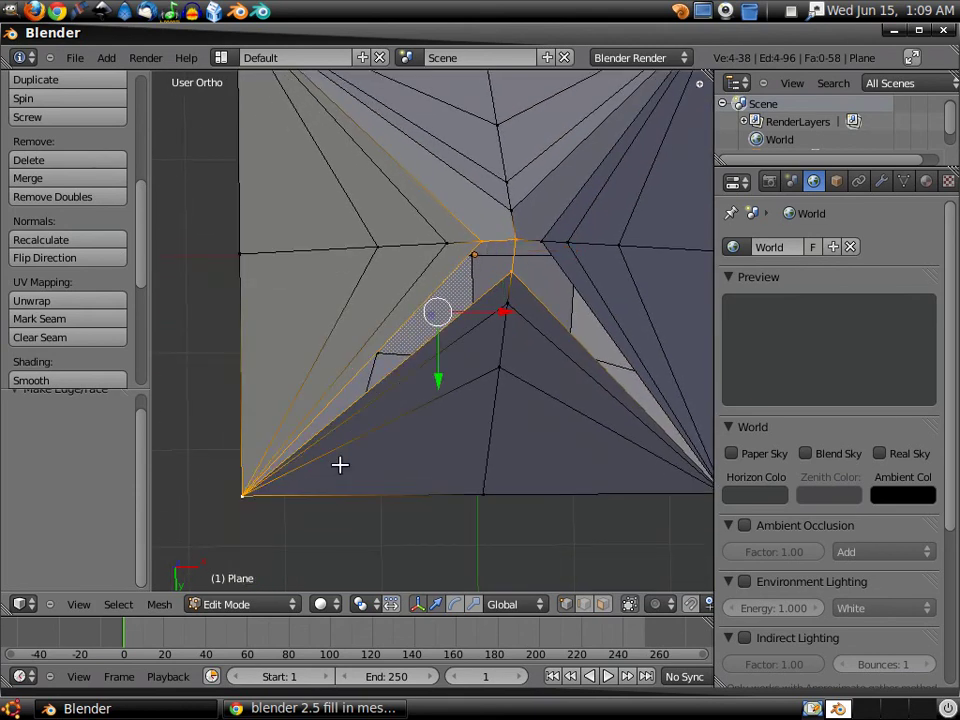
key("f")
- Fill the gap between the bottom point and the +X +Y rim corner with a four-sided face
middle_click_drag(534, 431, 395, 428, "shift")
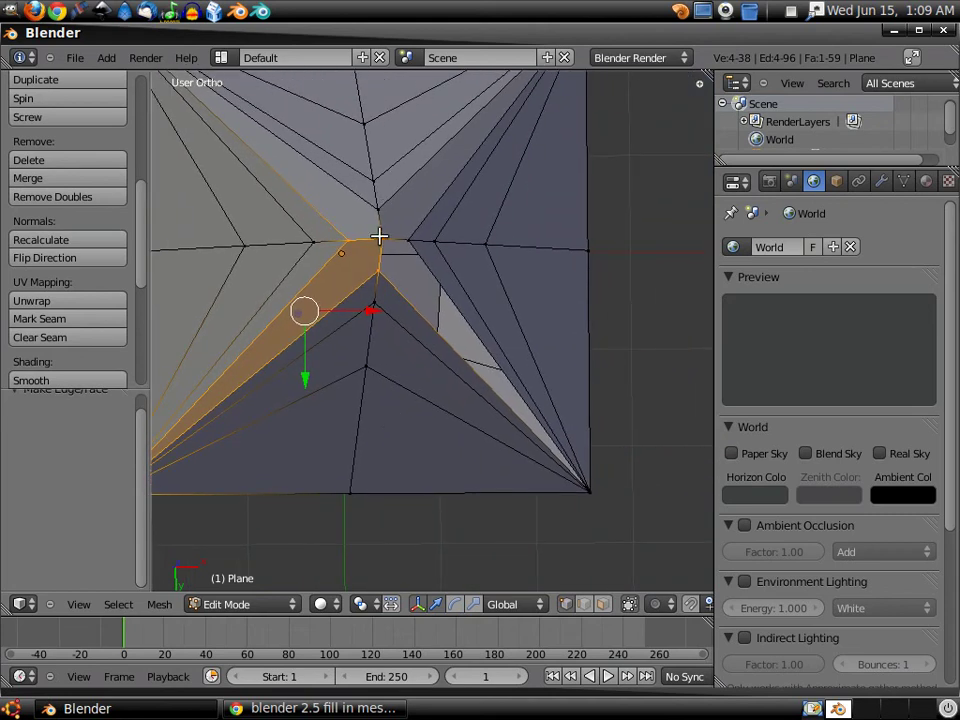
right_click(384, 240)
right_click(380, 264, "shift")
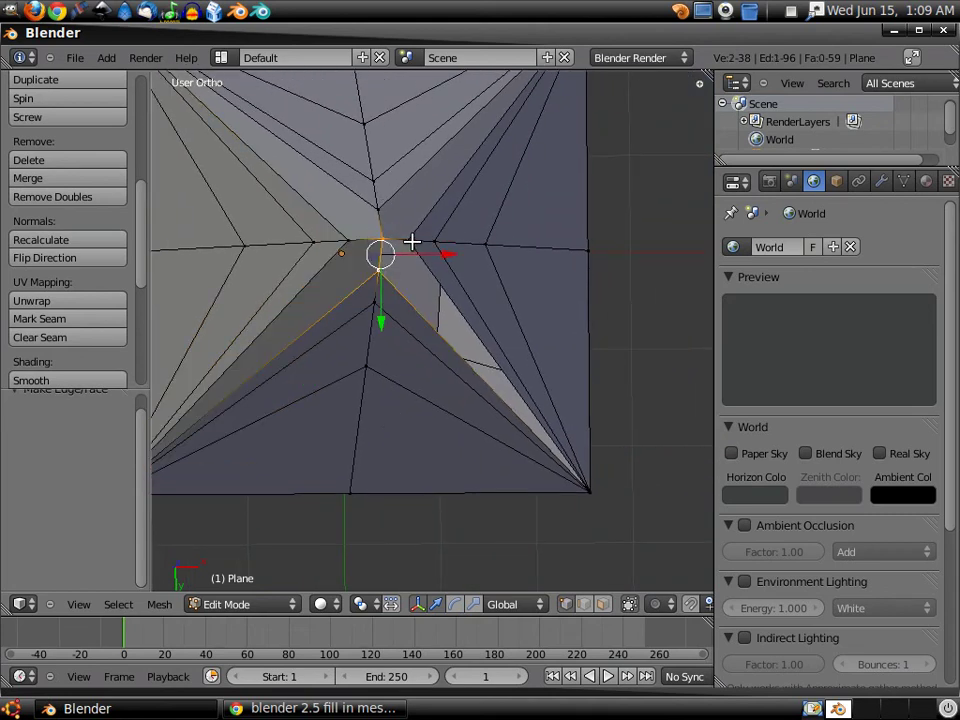
right_click(411, 240, "shift")
right_click(587, 492, "shift")
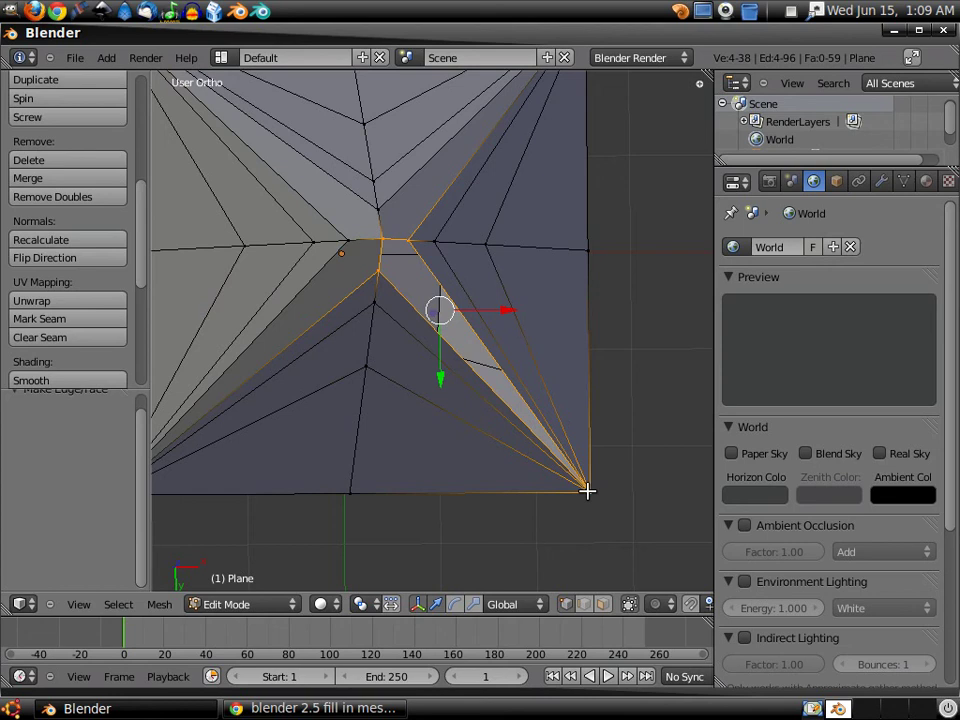
key("f")
- Raise the gem's bottom tip vertex along Z by about 0.165 in the right view
mouse_move(302, 354)
middle_mouse_down()
mouse_move(330, 388)
mouse_move(324, 411)
middle_mouse_up()
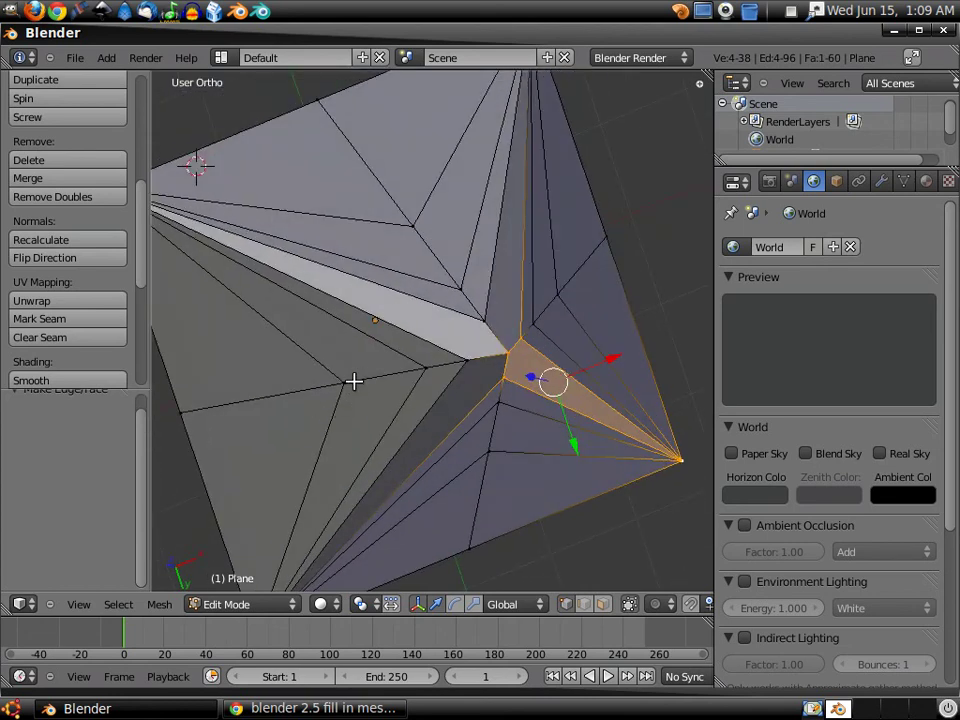
middle_click_drag(358, 317, 294, 332)
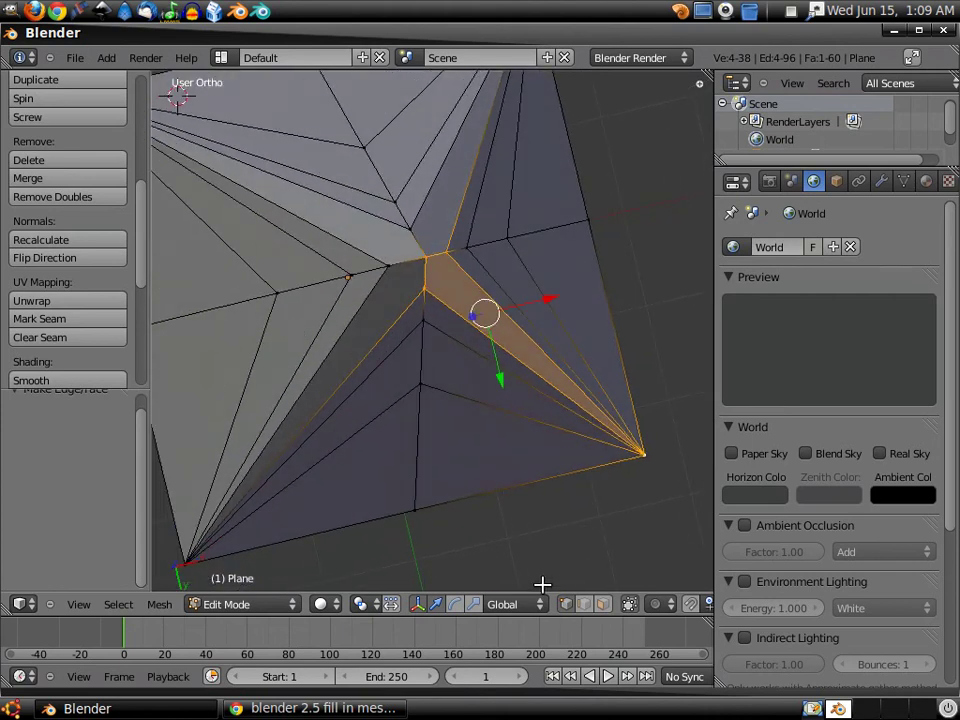
right_click(427, 257)
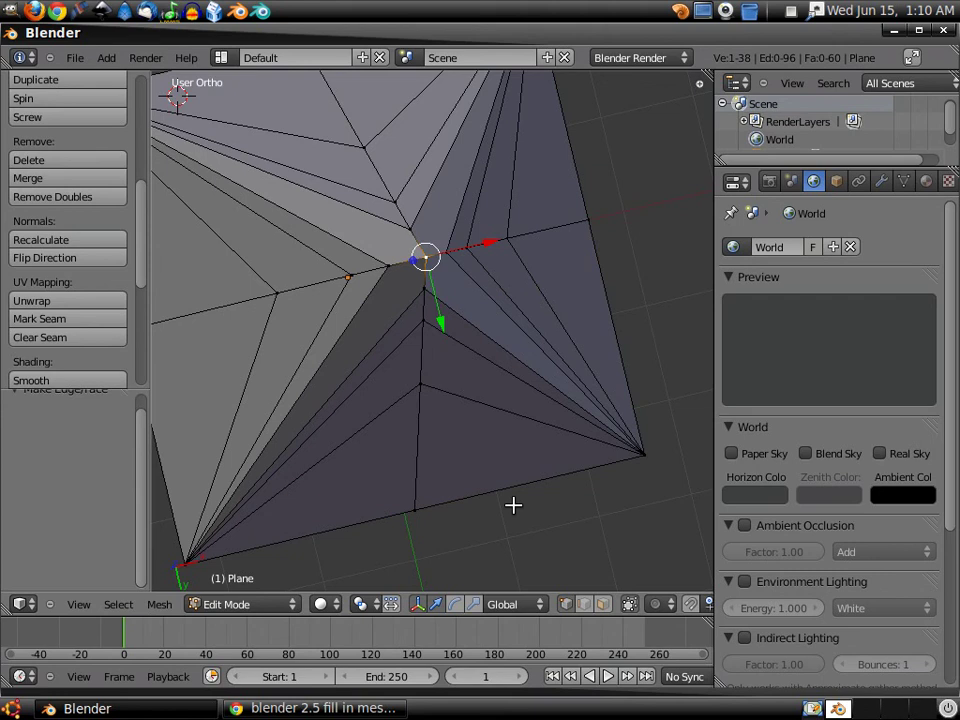
key("KP_3")
scroll(488, 468, "down", 3)
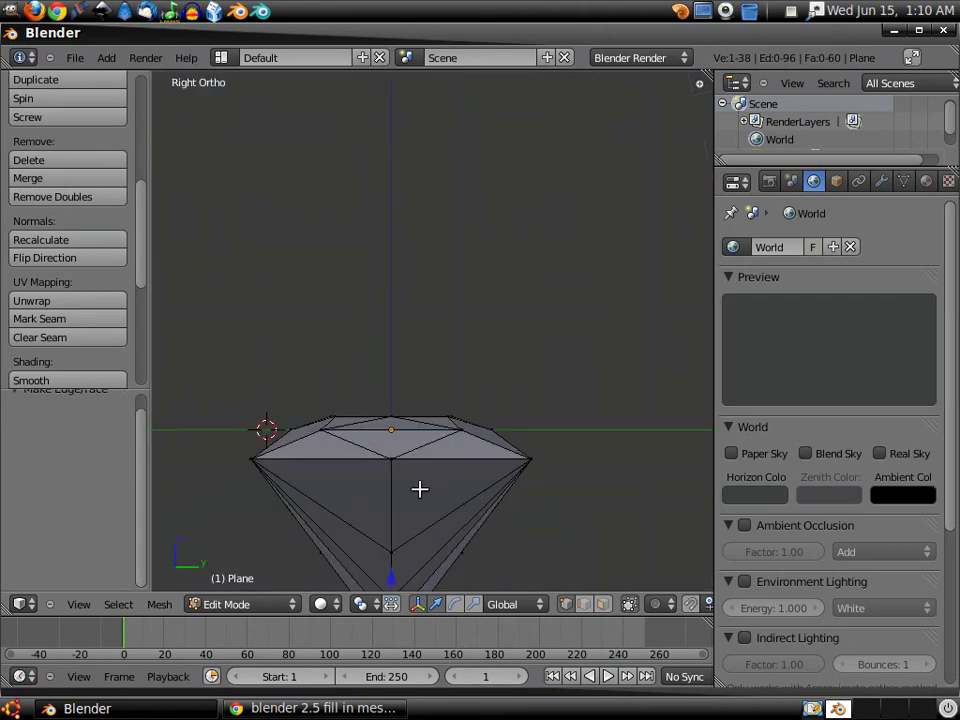
middle_click_drag(419, 488, 439, 201, "shift")
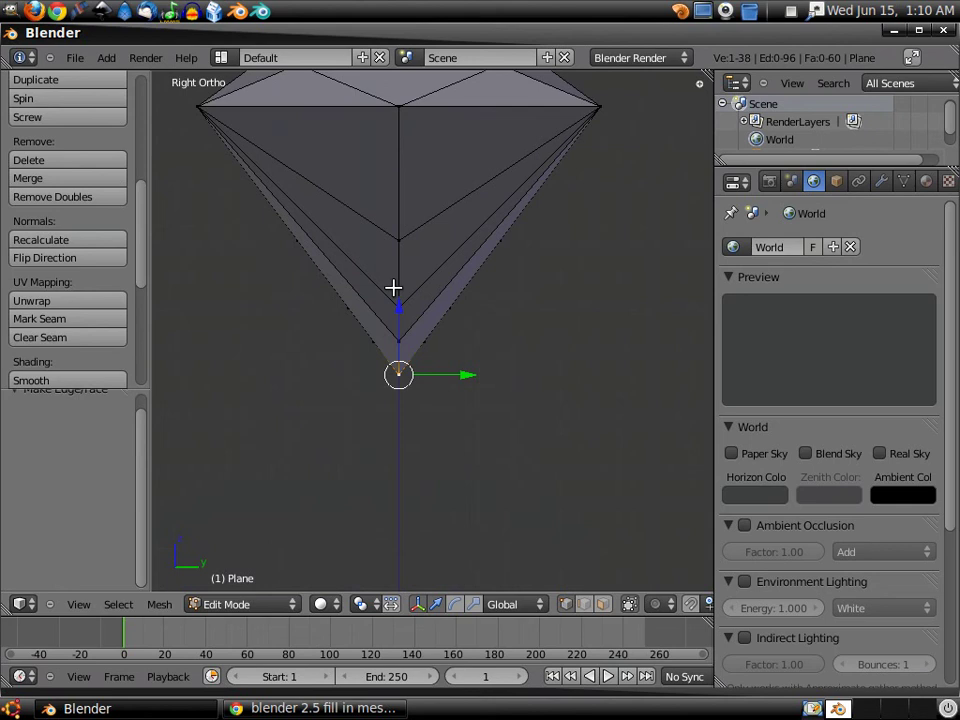
middle_click_drag(393, 288, 358, 327)
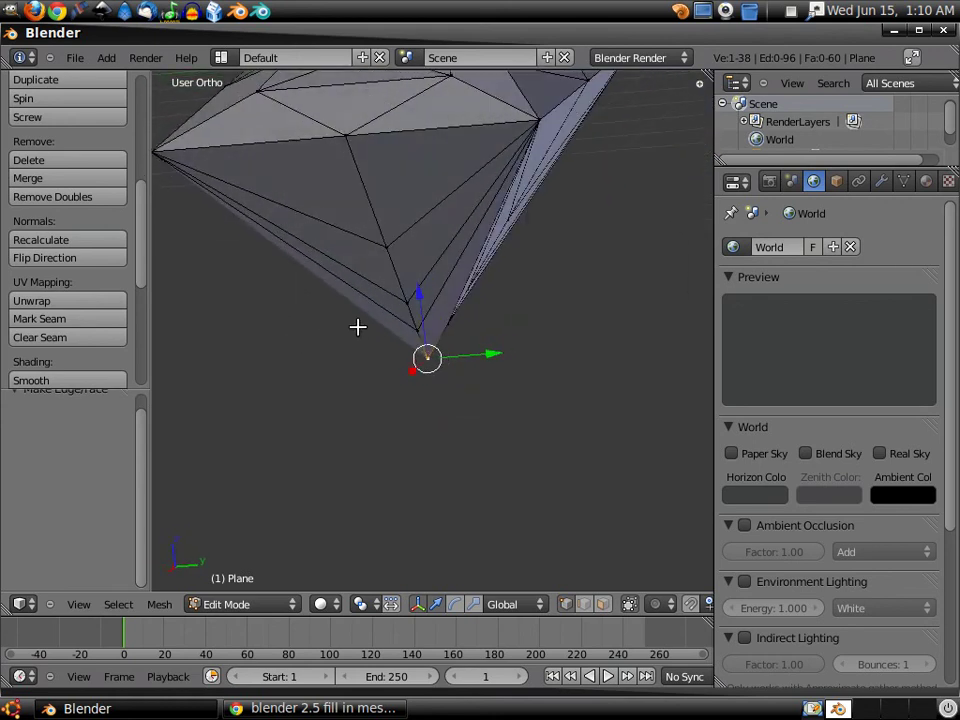
key("KP_3")
scroll(378, 317, "up", 1)
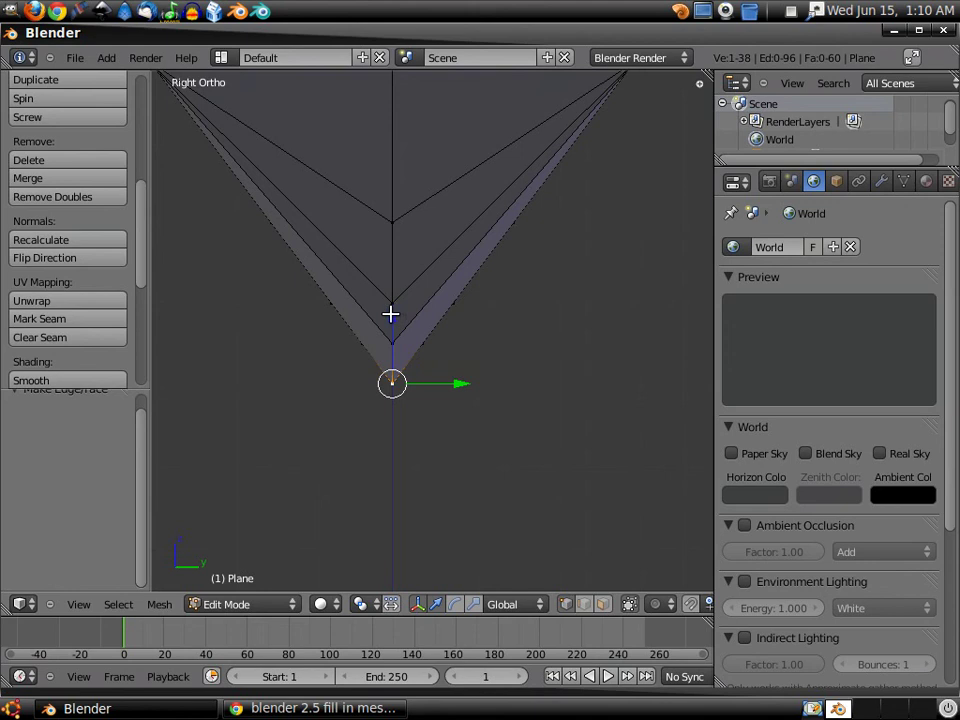
left_click_drag(390, 315, 390, 312)
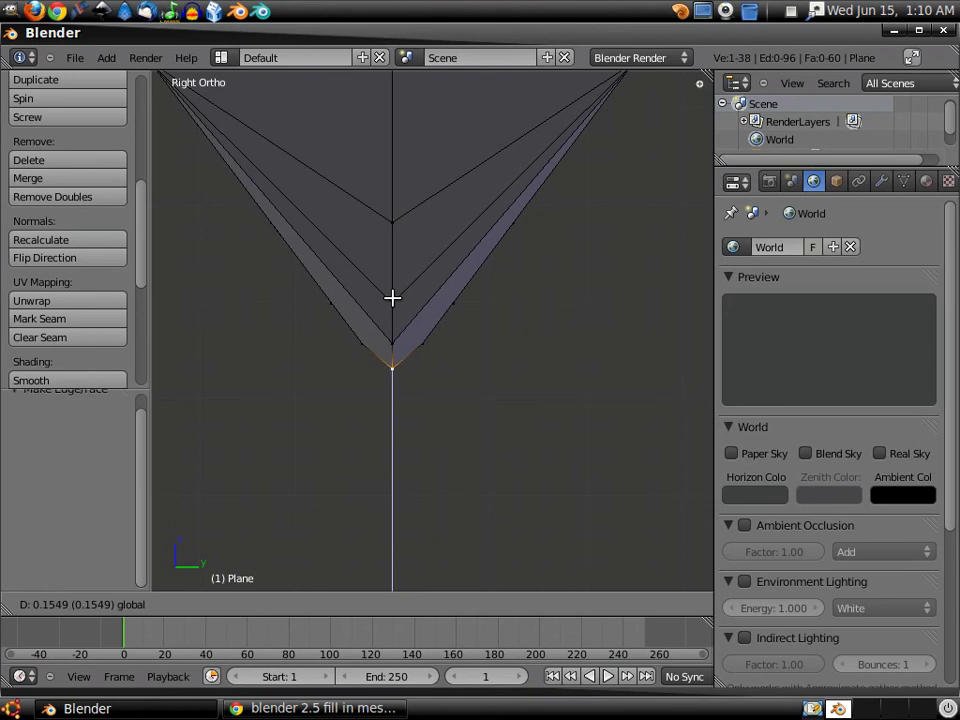
left_click_drag(392, 297, 392, 297)
- Select the four vertices of the middle ring around the bottom tip and scale them outward by about 1.159
middle_click_drag(379, 270, 361, 309)
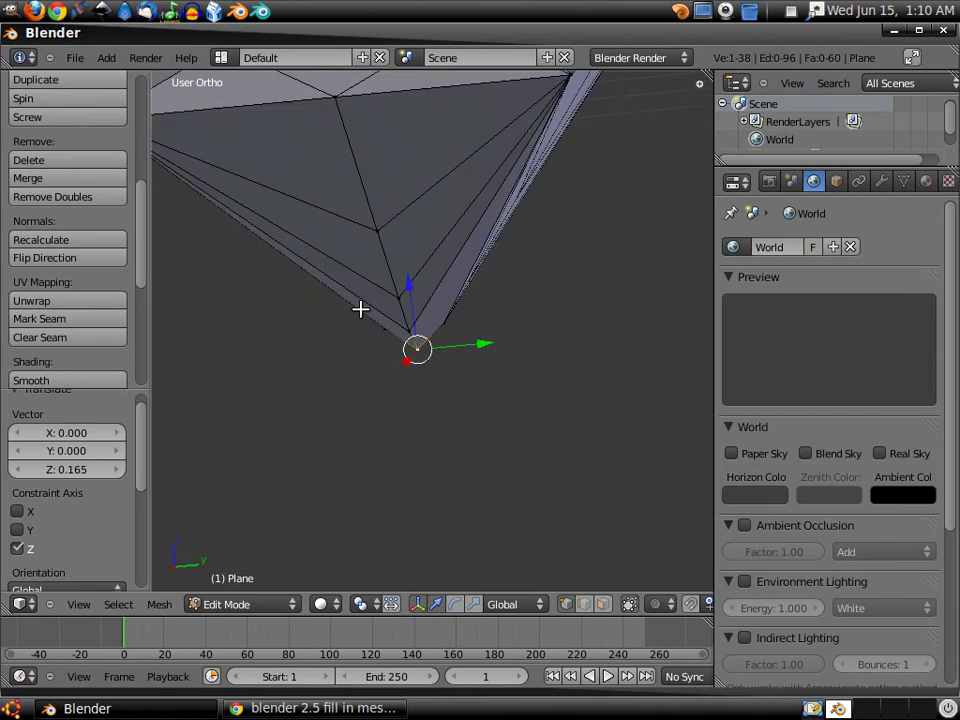
key("KP_1")
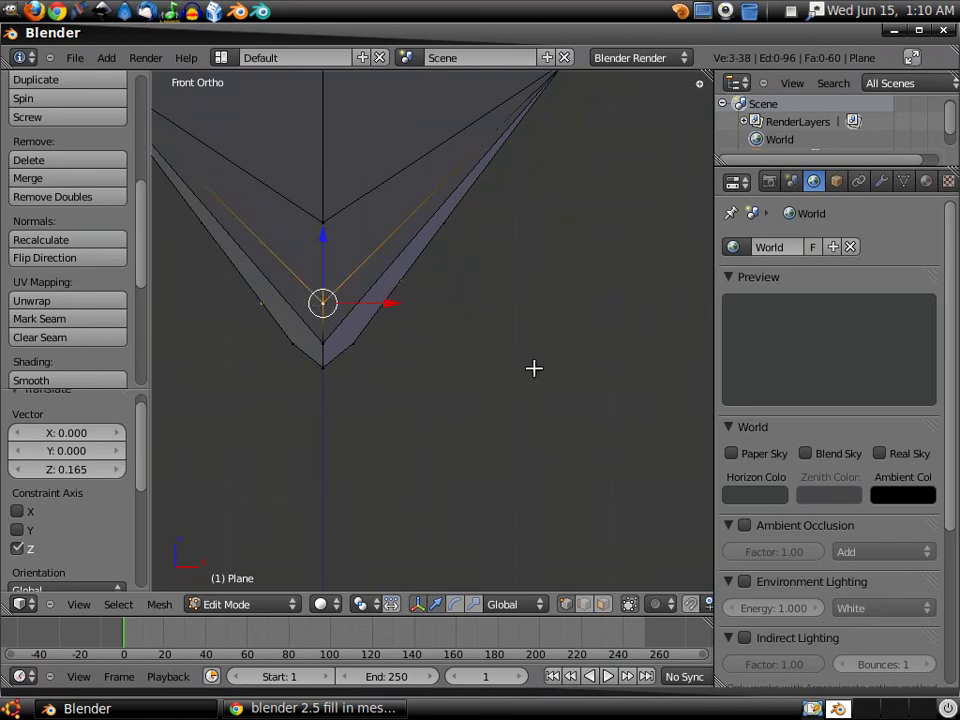
key("KP_3")
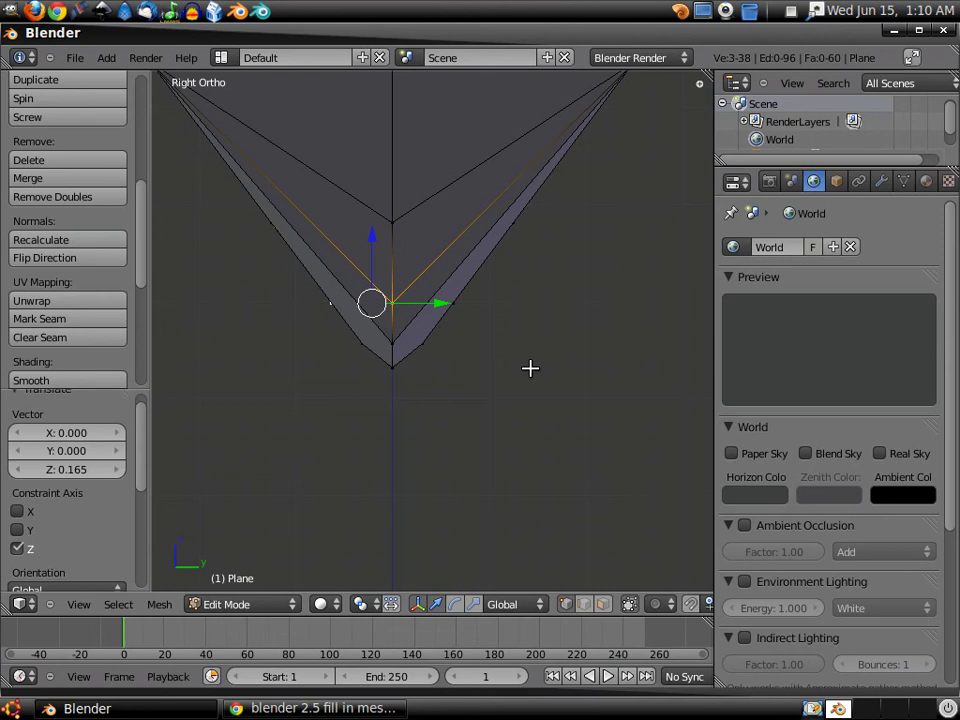
middle_click_drag(397, 290, 477, 285)
key("KP_3")
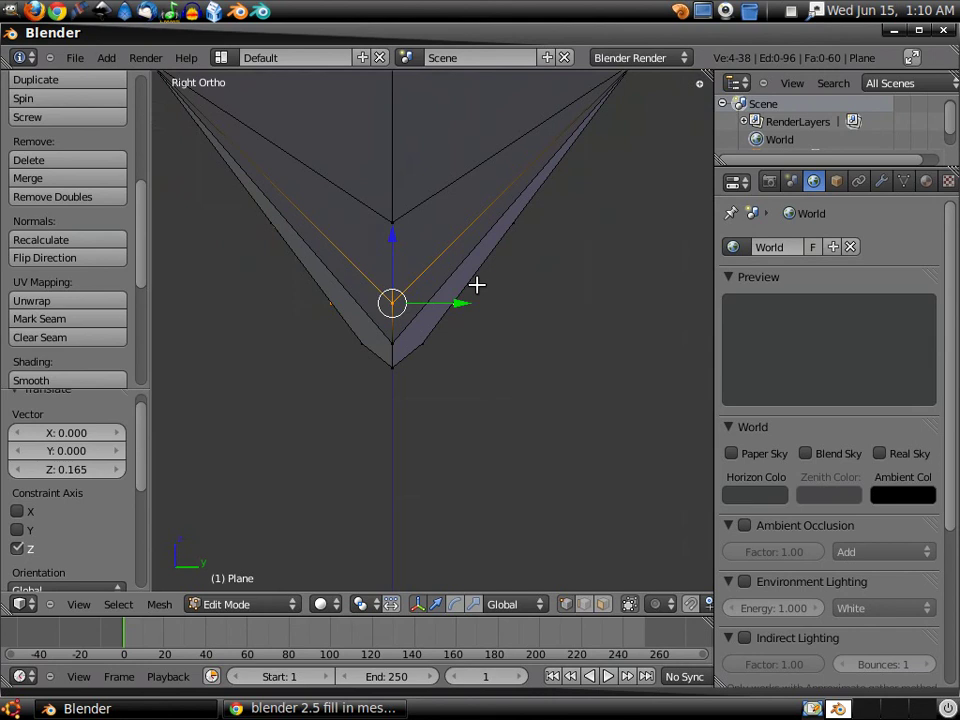
key("ctrl+KP_7")
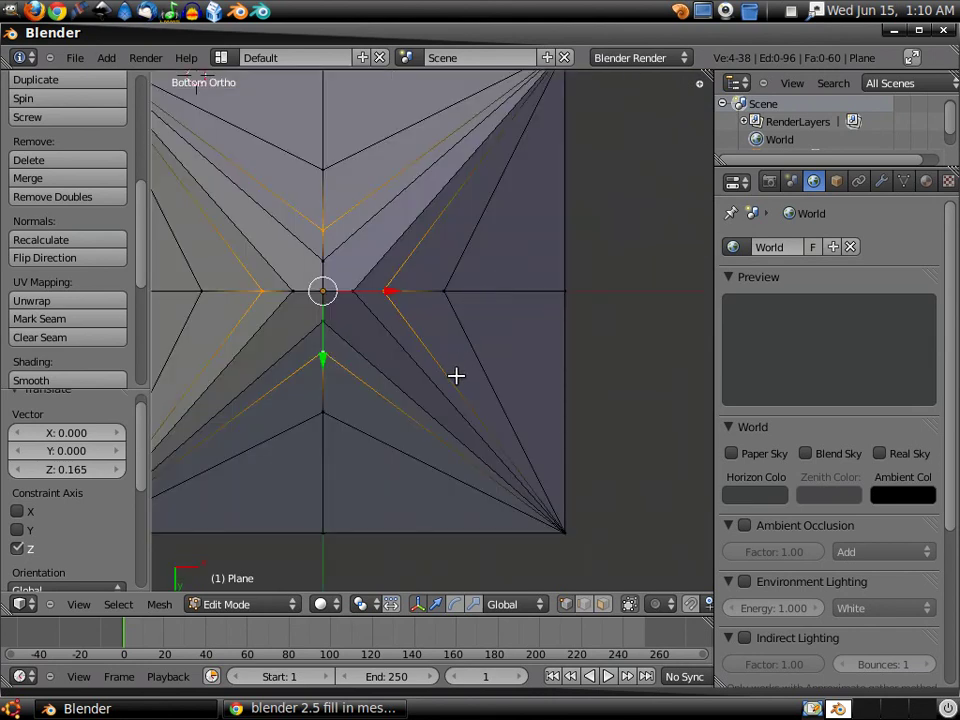
key("s")
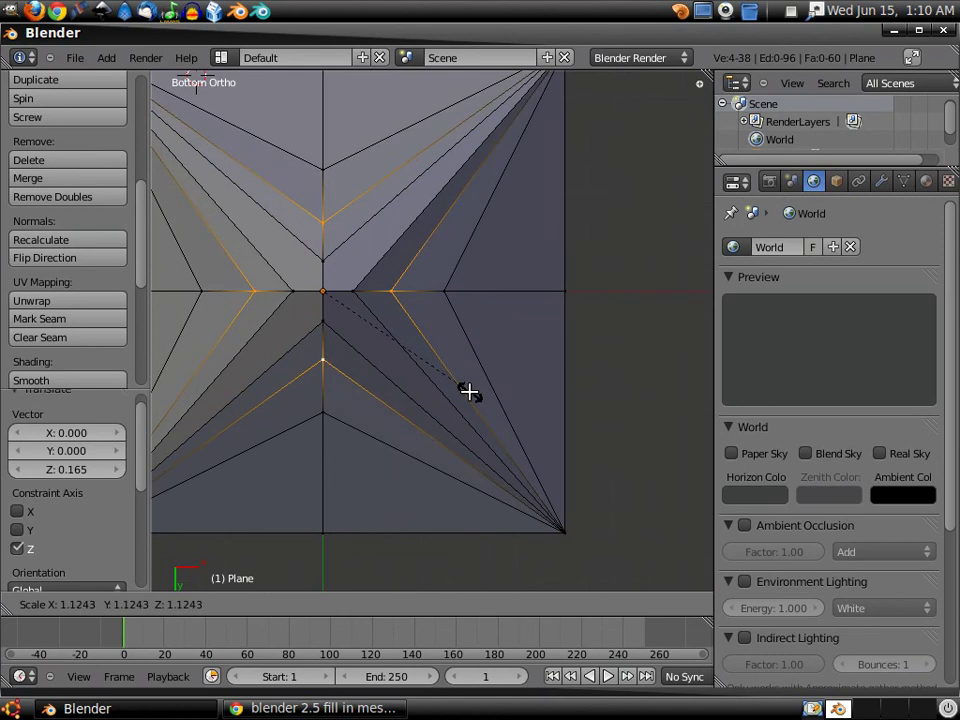
left_click(472, 398)
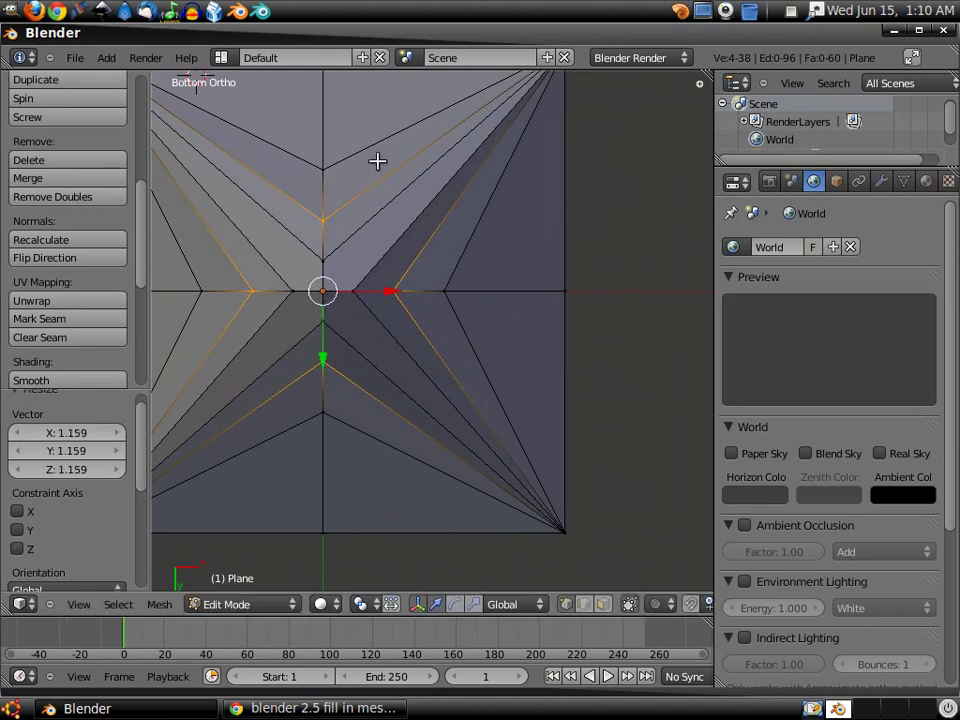
- Select the four vertices of the outer ring between the bottom tip and rim midpoints and scale them by about 1.124
right_click(323, 167)
right_click(199, 290, "shift")
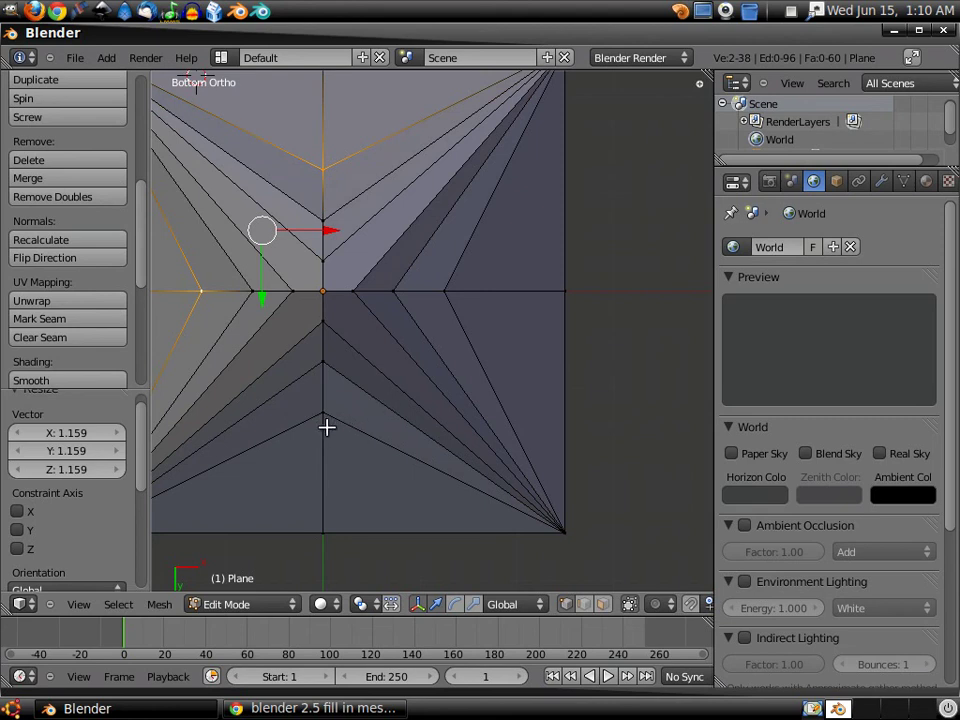
right_click(323, 413, "shift")
right_click(441, 291, "shift")
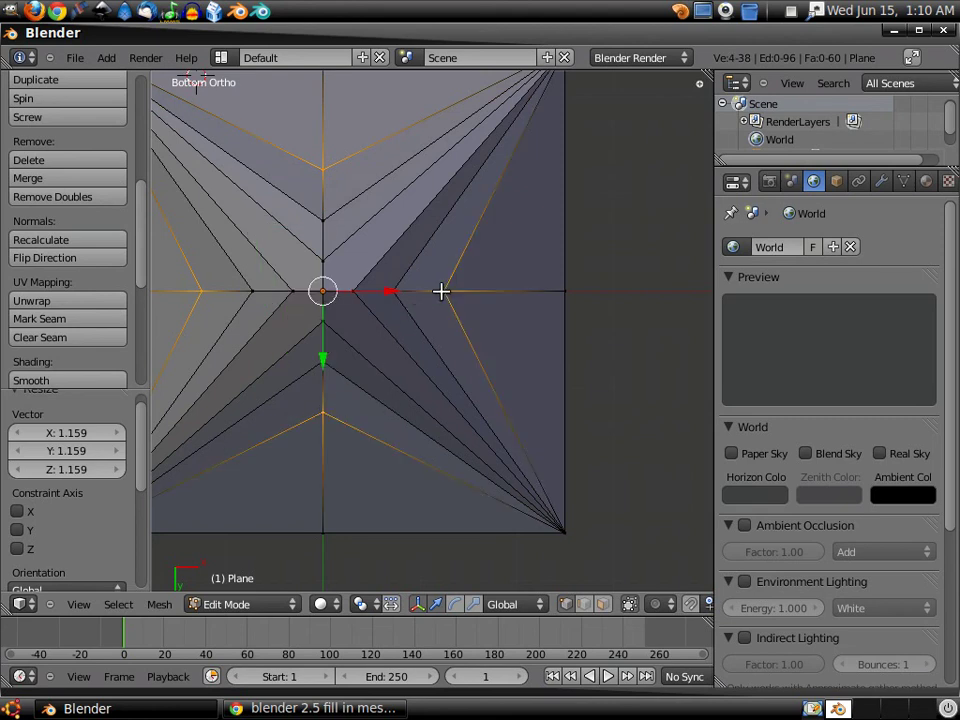
key("s")
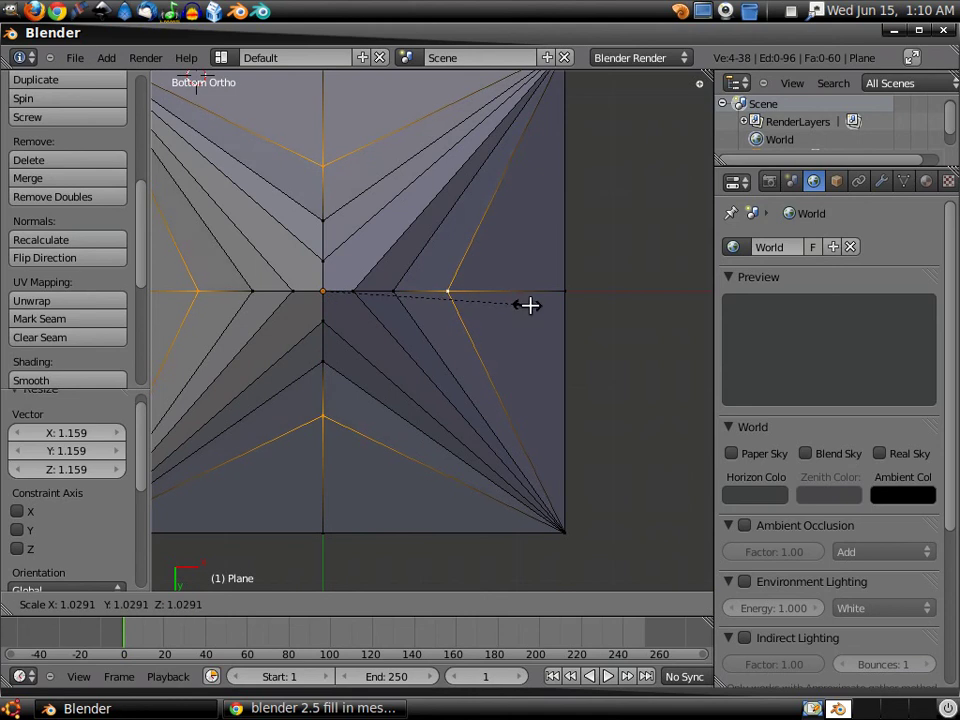
left_click(544, 317)
middle_click_drag(544, 317, 618, 292)
middle_click_drag(389, 265, 300, 235)
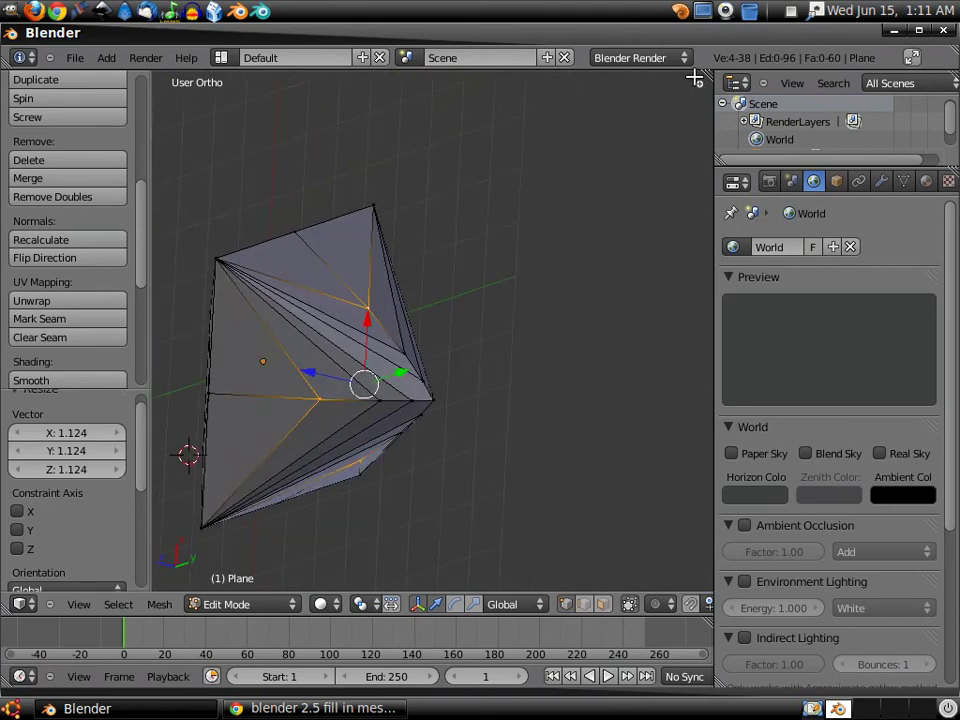